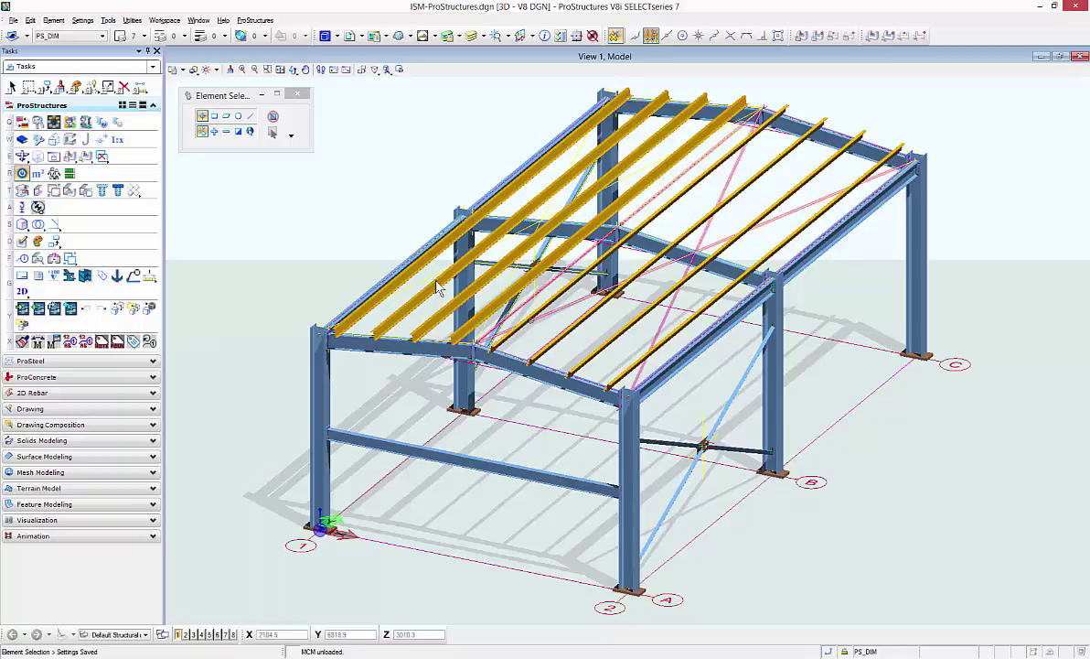
Switch off the Purlin display class so the purlins are hidden in the model view
click(23, 173)
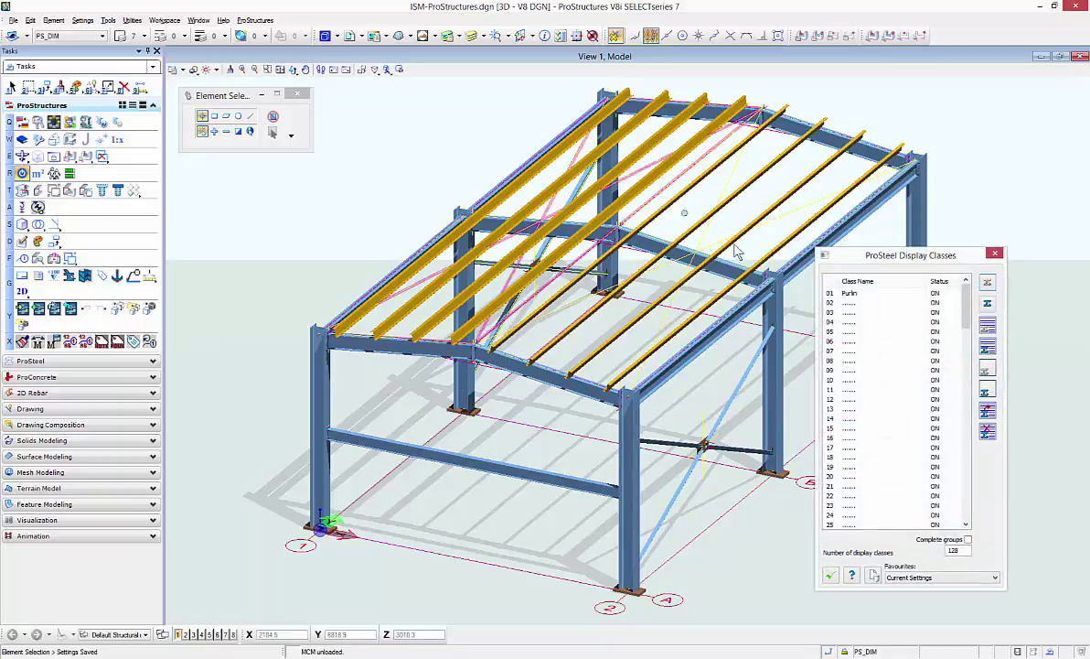
click(936, 295)
click(936, 295)
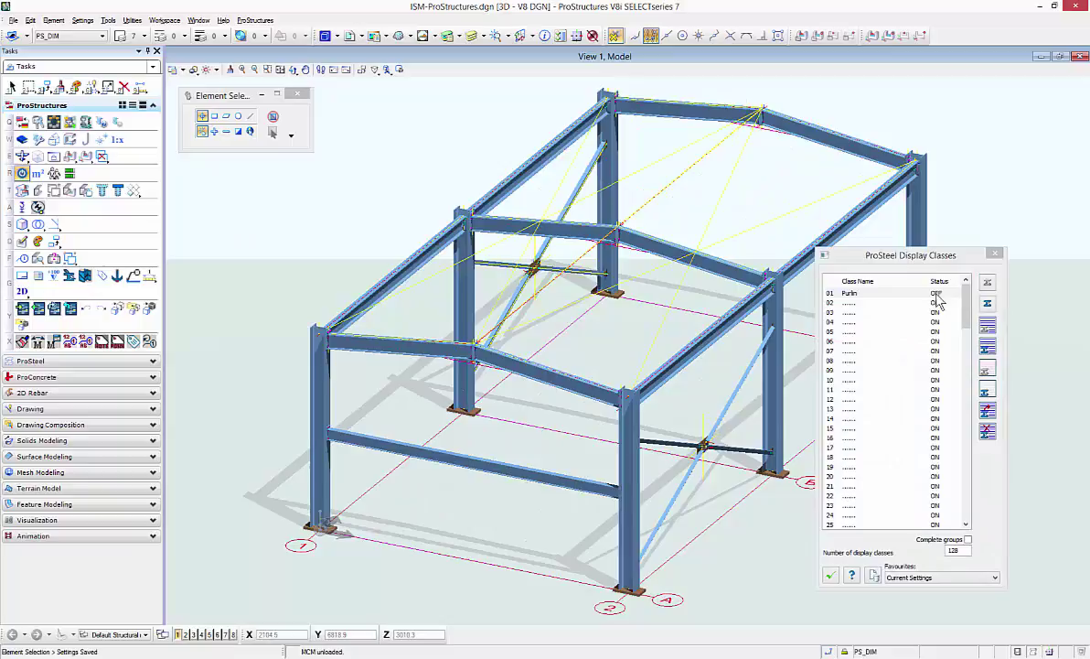
click(995, 253)
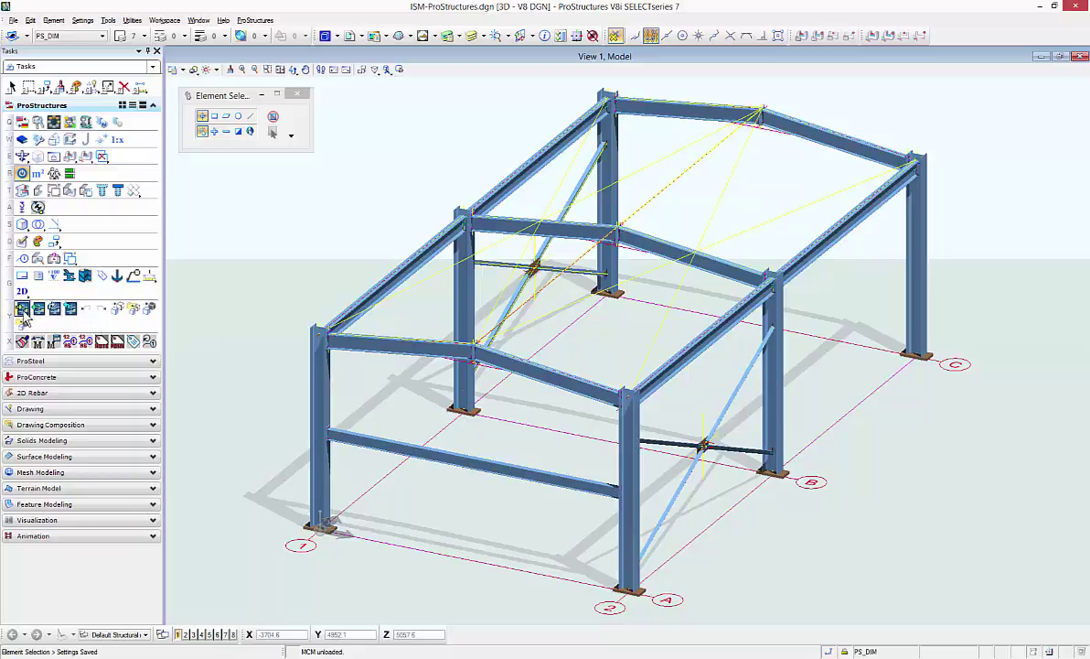
Export the elements displayed in view 1 to an ISM file named ISM-Exchange, accepting the 300+ material without assigning a new name
click(23, 310)
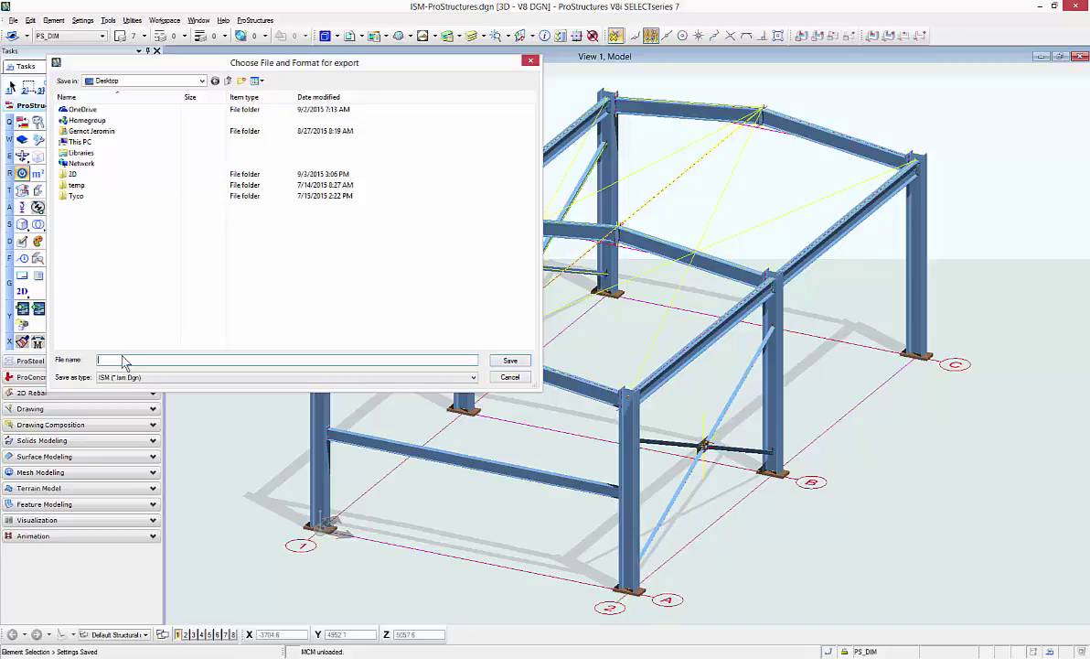
text(ISM-Excel)
key(Return)
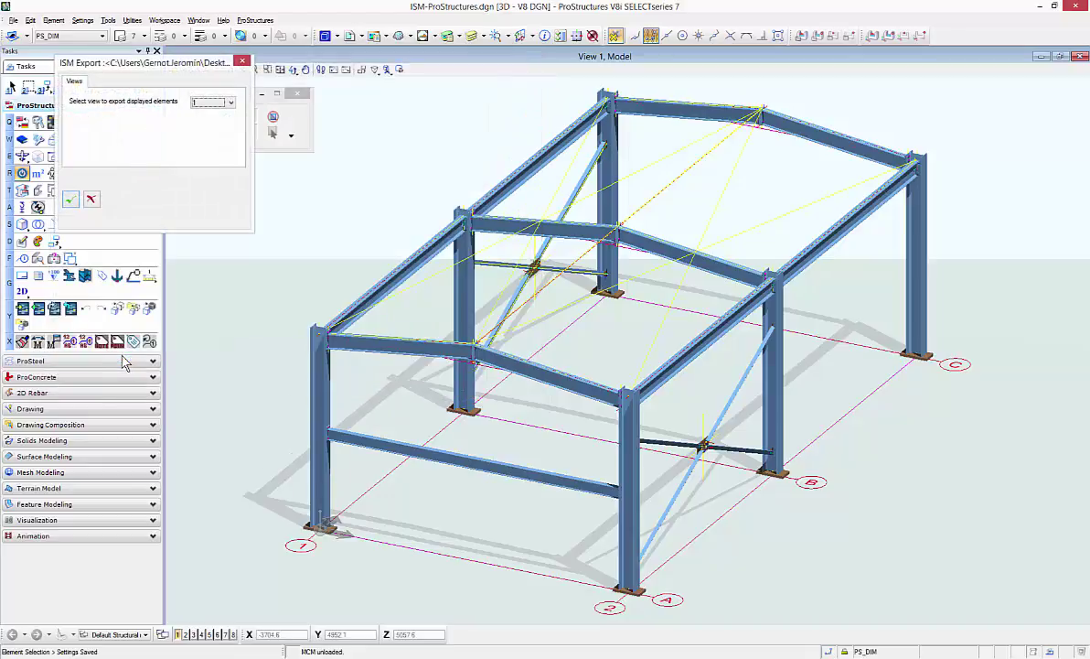
click(70, 199)
click(152, 420)
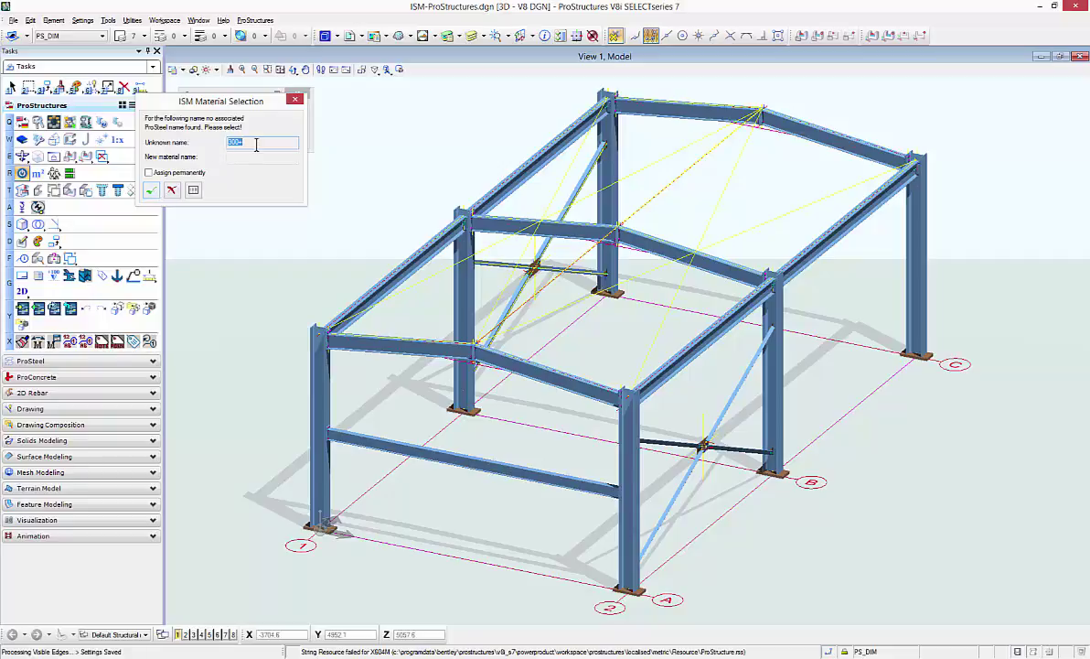
click(150, 189)
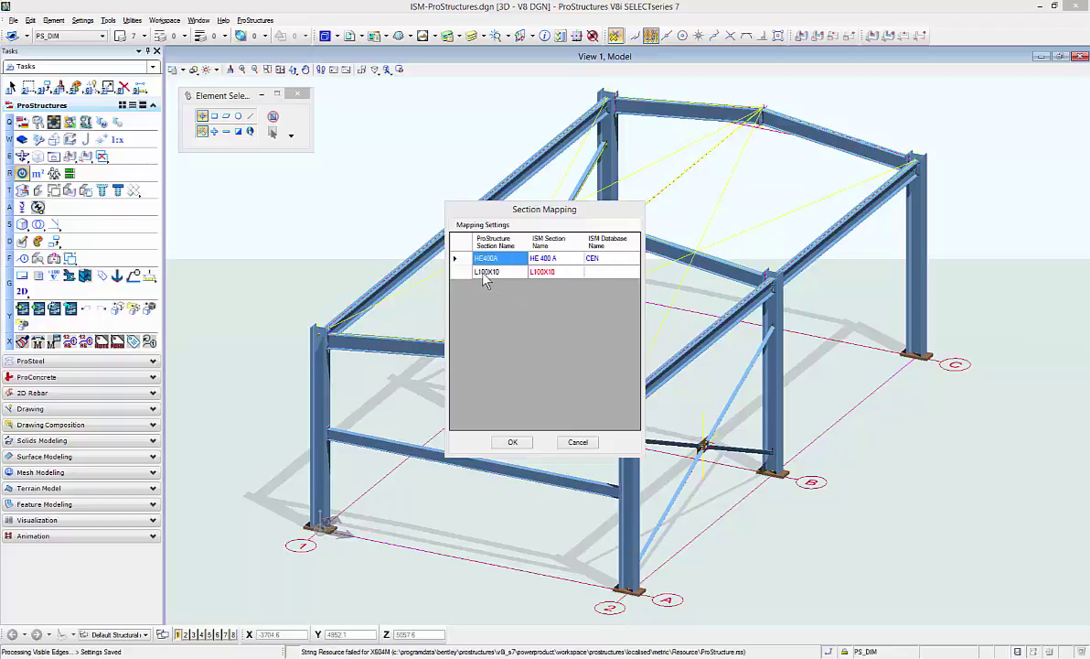
Start mapping the unmapped L100X10 section to an ISM section and set the section class to CEN
click(553, 274)
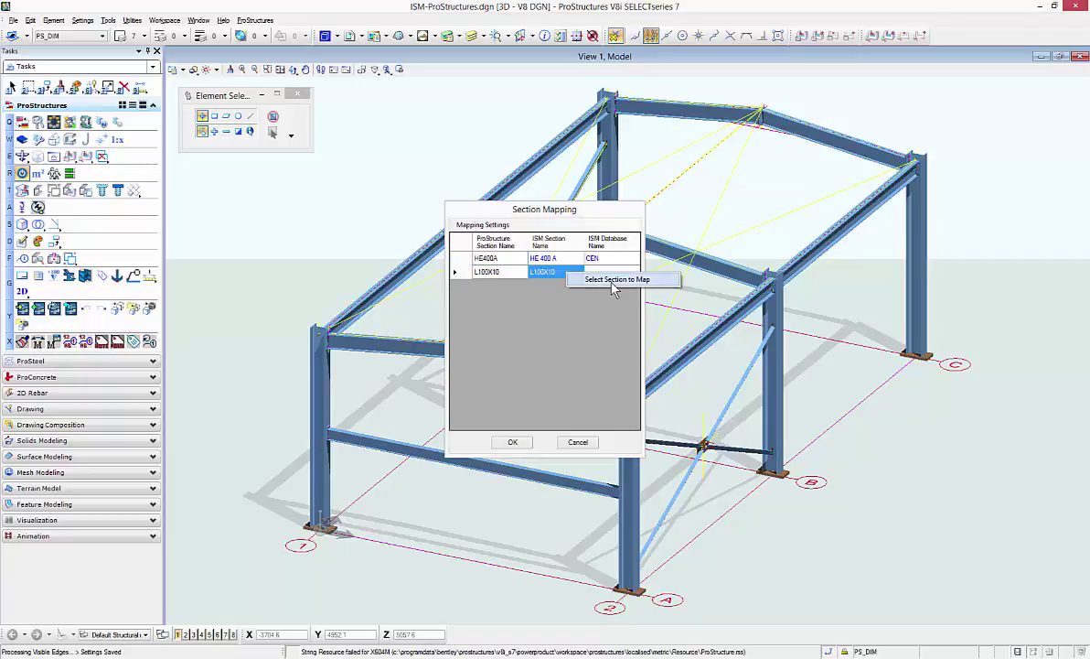
click(567, 274)
drag(564, 214, 753, 223)
click(787, 253)
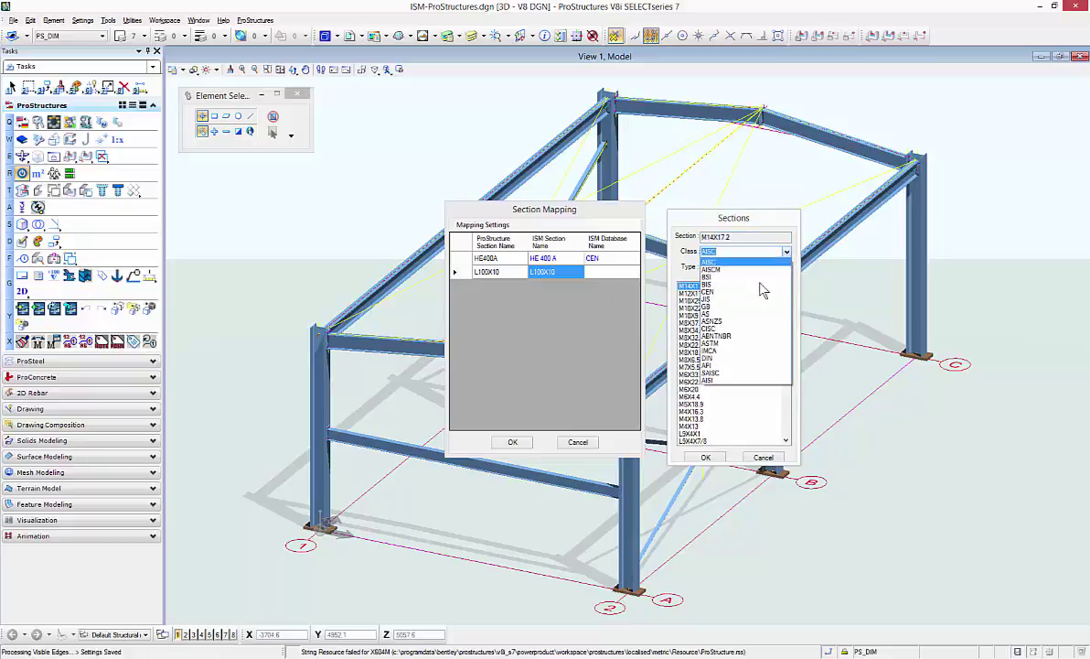
click(720, 329)
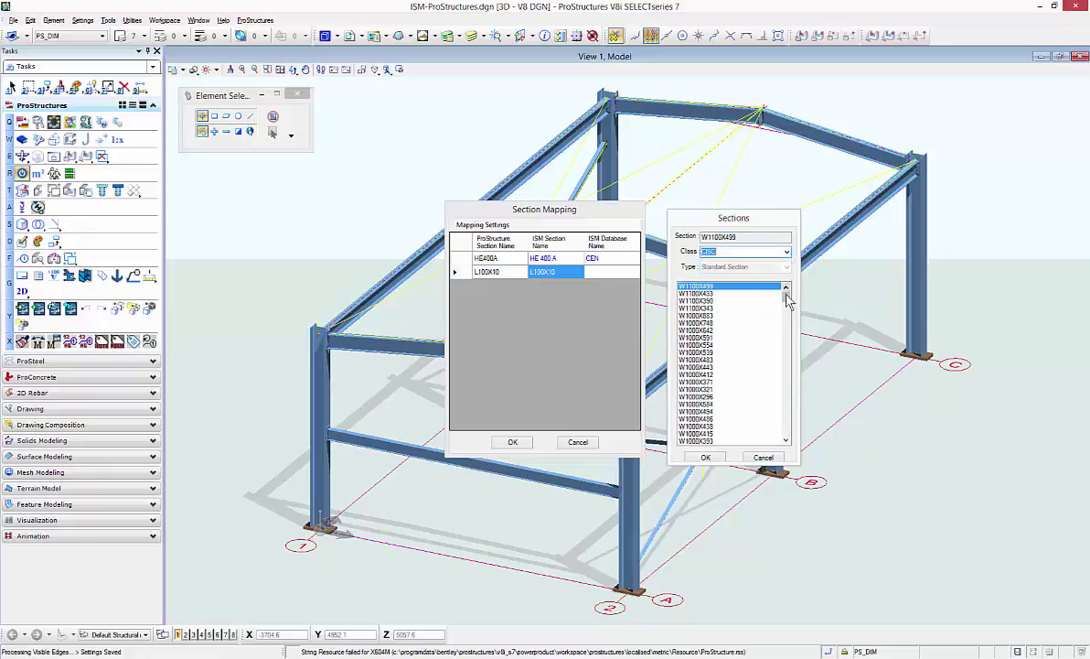
drag(784, 304, 783, 337)
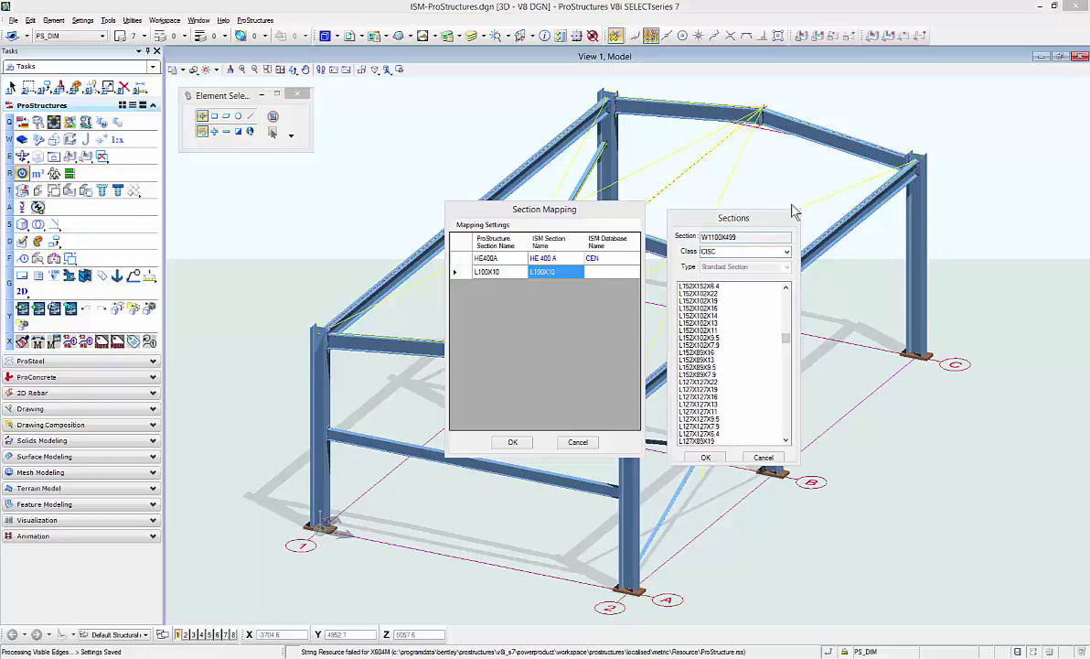
click(733, 251)
click(783, 292)
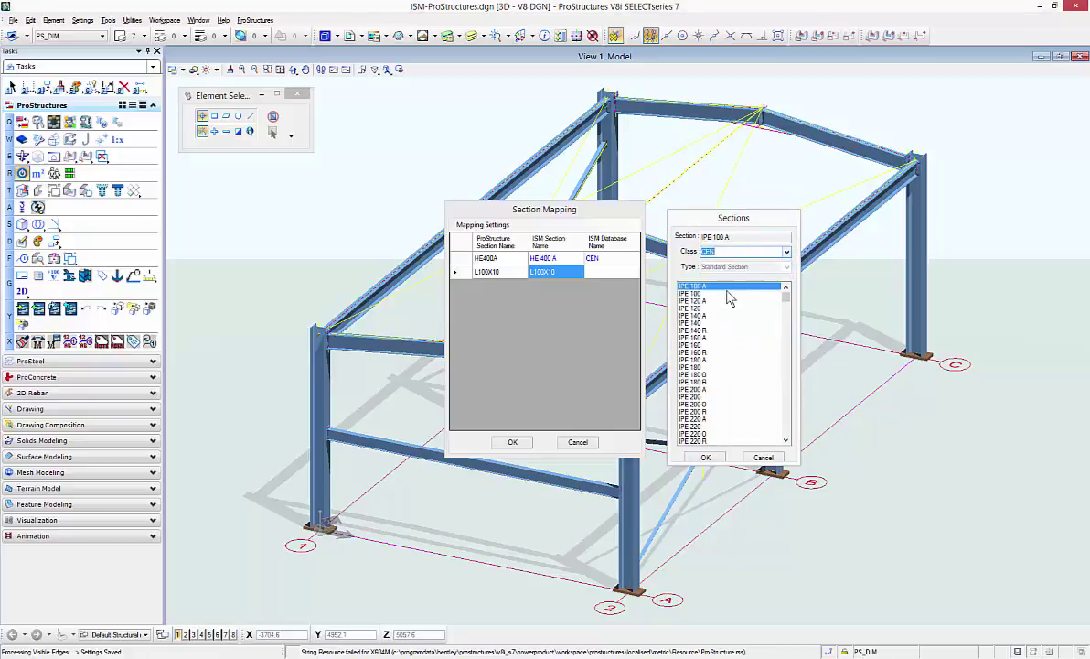
Map L100X10 to the L 100X100X10 section and accept the section mapping
drag(787, 306, 785, 324)
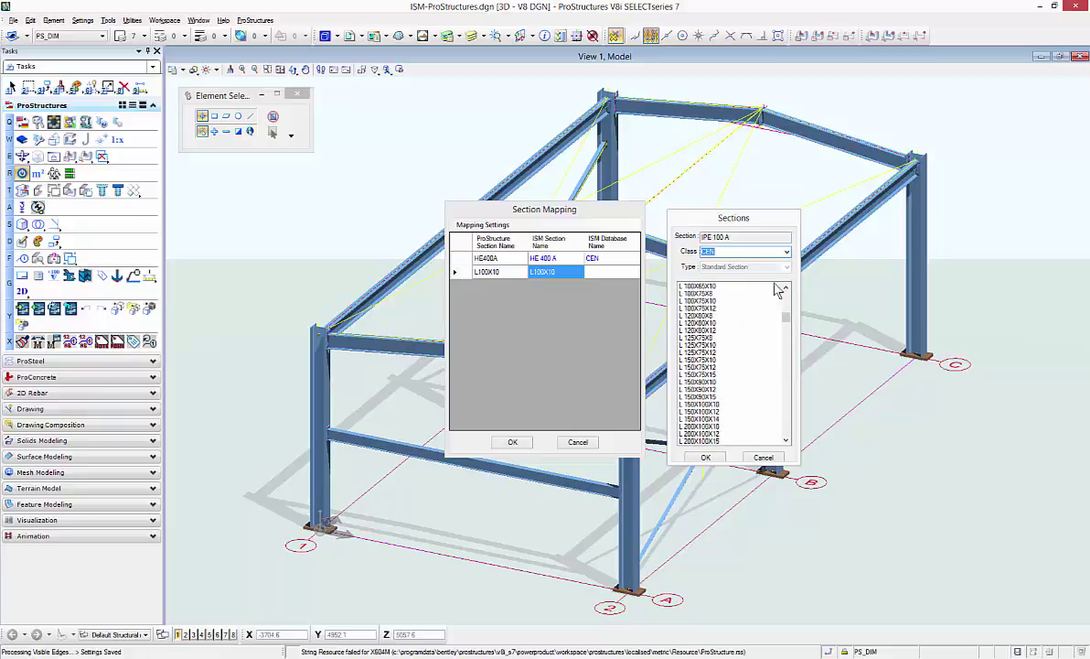
click(786, 290)
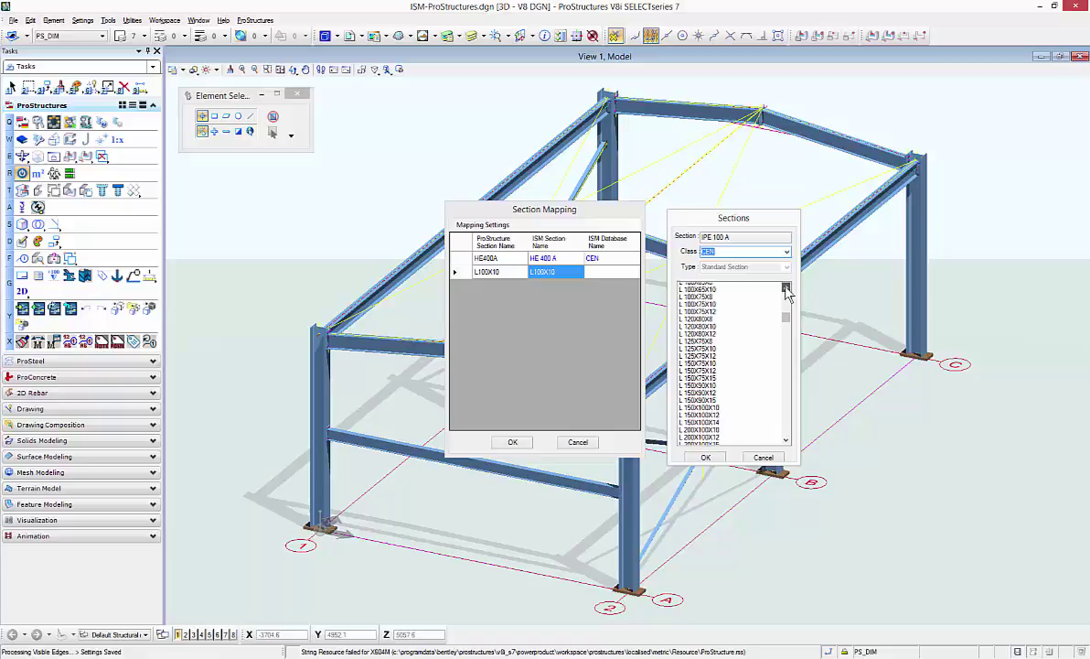
click(786, 290)
click(786, 290)
click(786, 290)
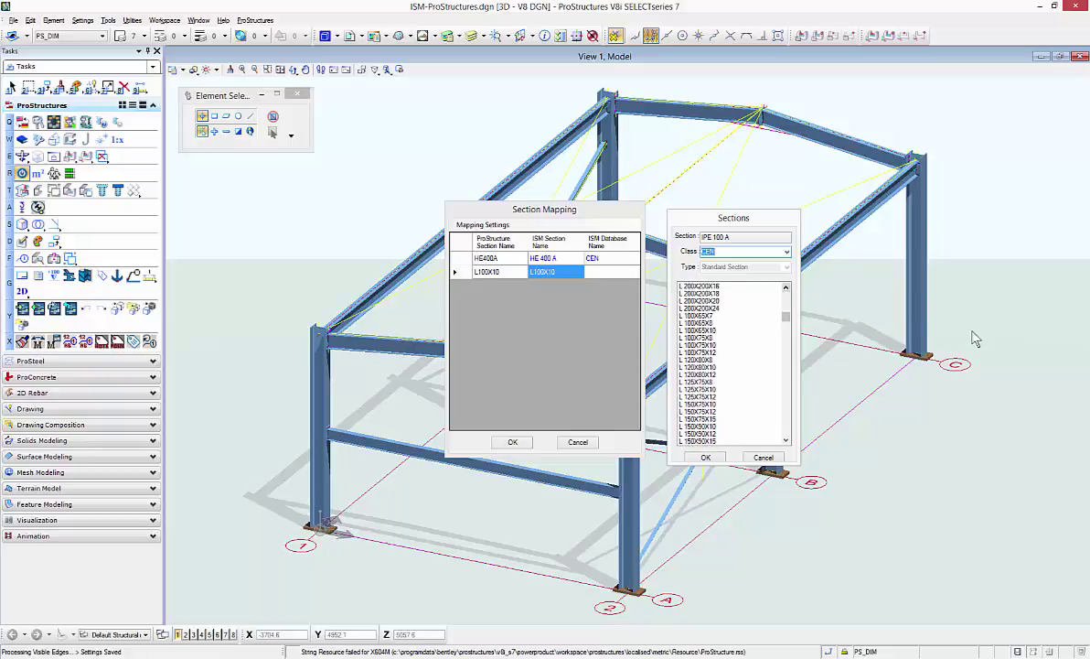
scroll(730, 348, up, 7)
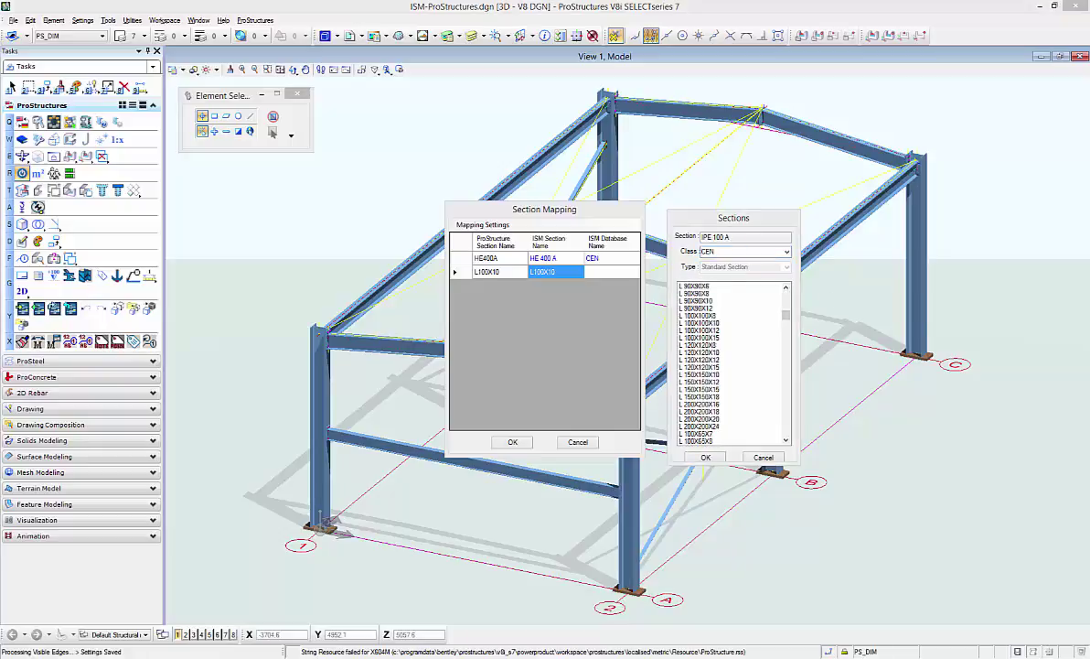
click(720, 324)
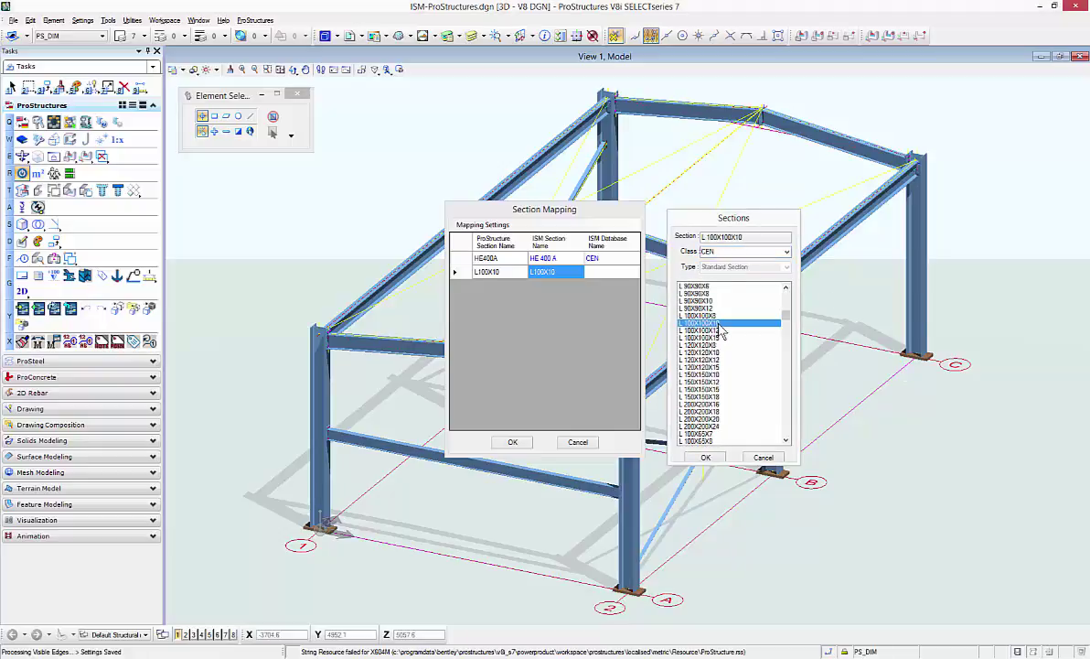
click(707, 459)
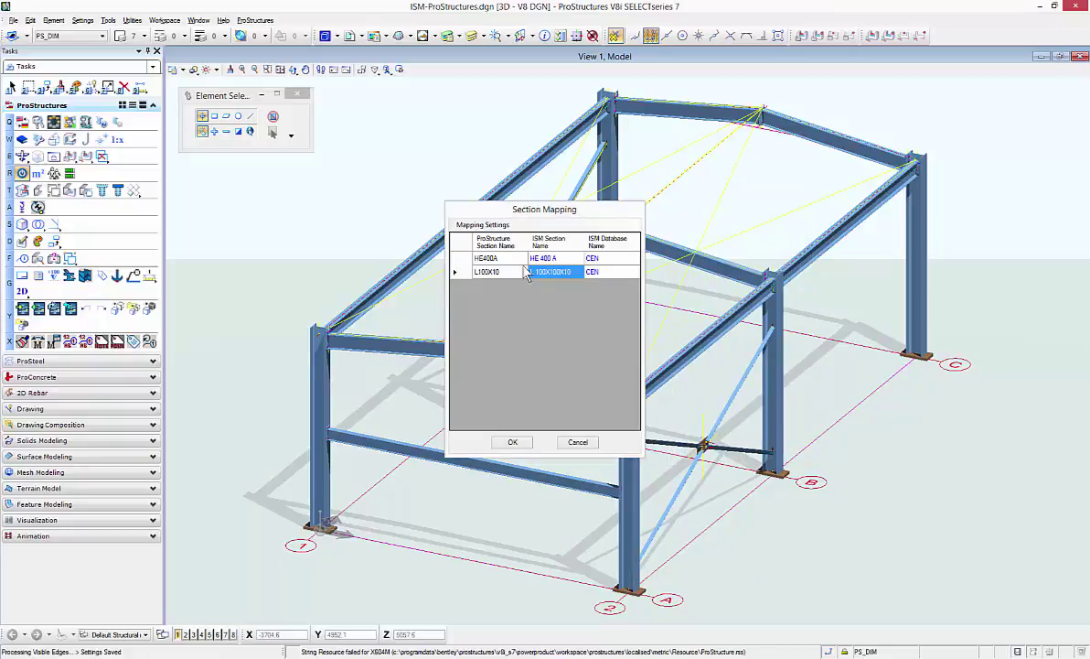
click(518, 445)
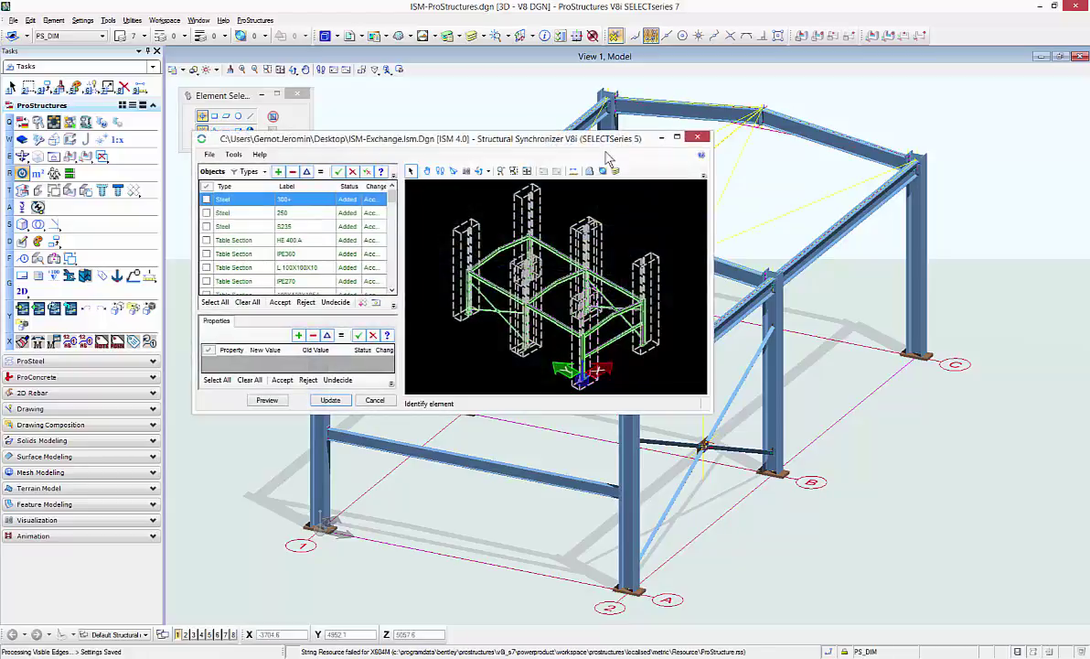
Examine the steel frame in the maximized Structural Synchronizer from a rotated view on a white background, and review the full object list
double_click(607, 141)
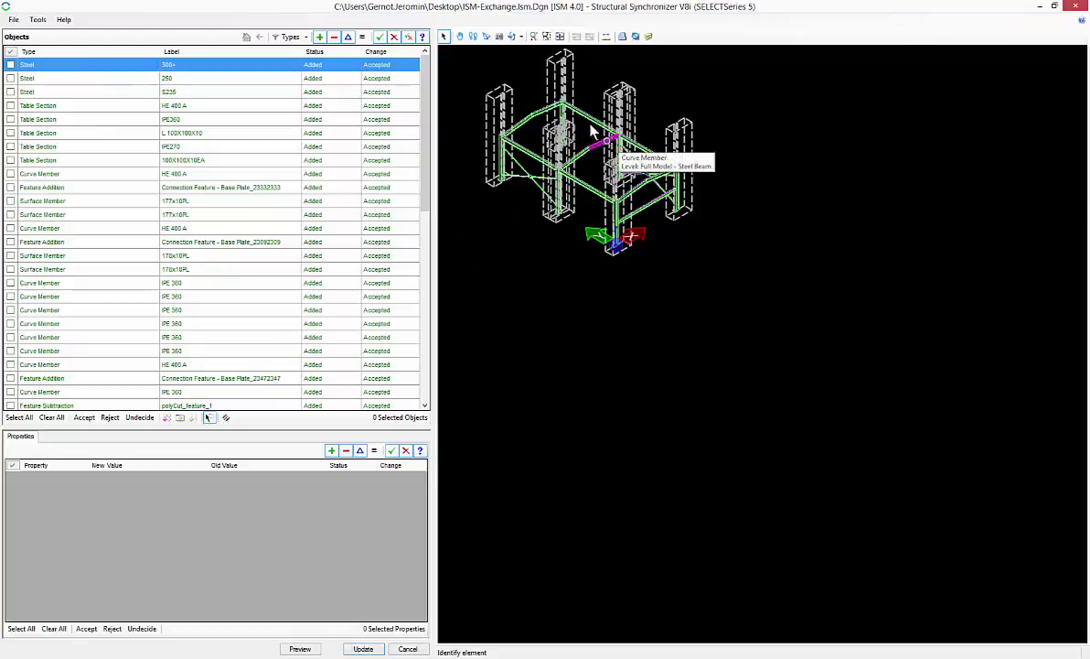
click(518, 37)
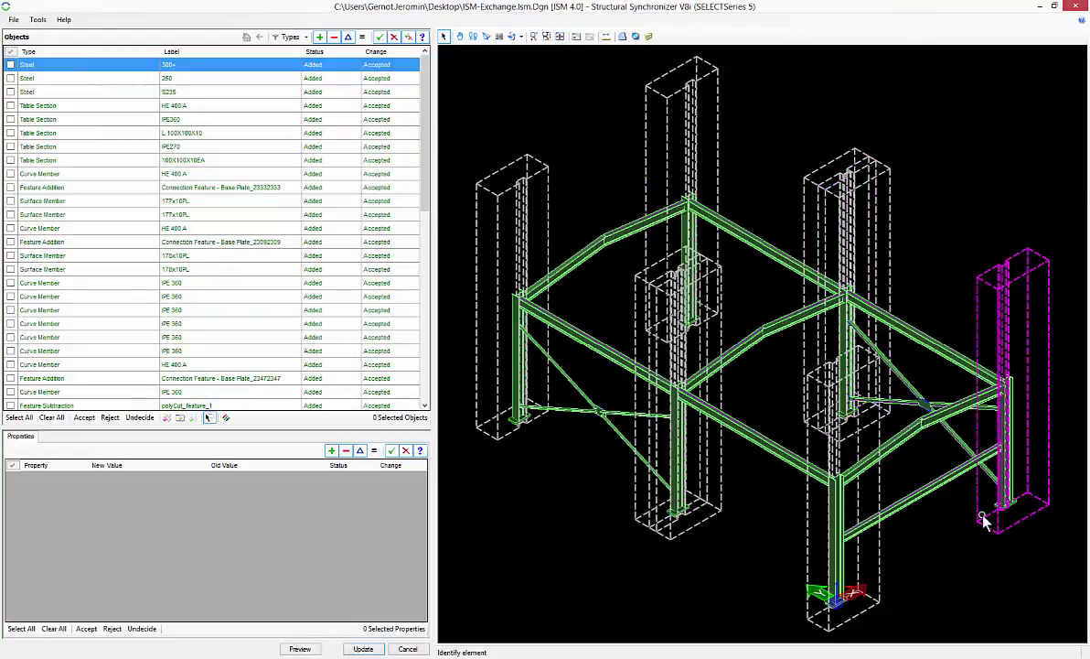
middle_drag(946, 520, 955, 495)
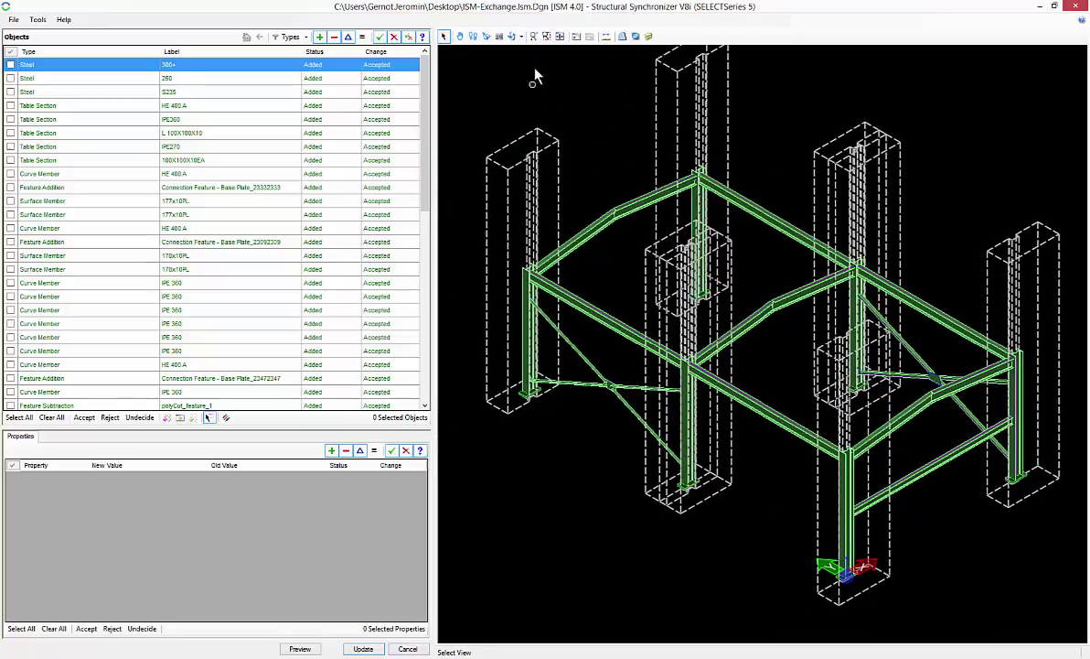
click(636, 37)
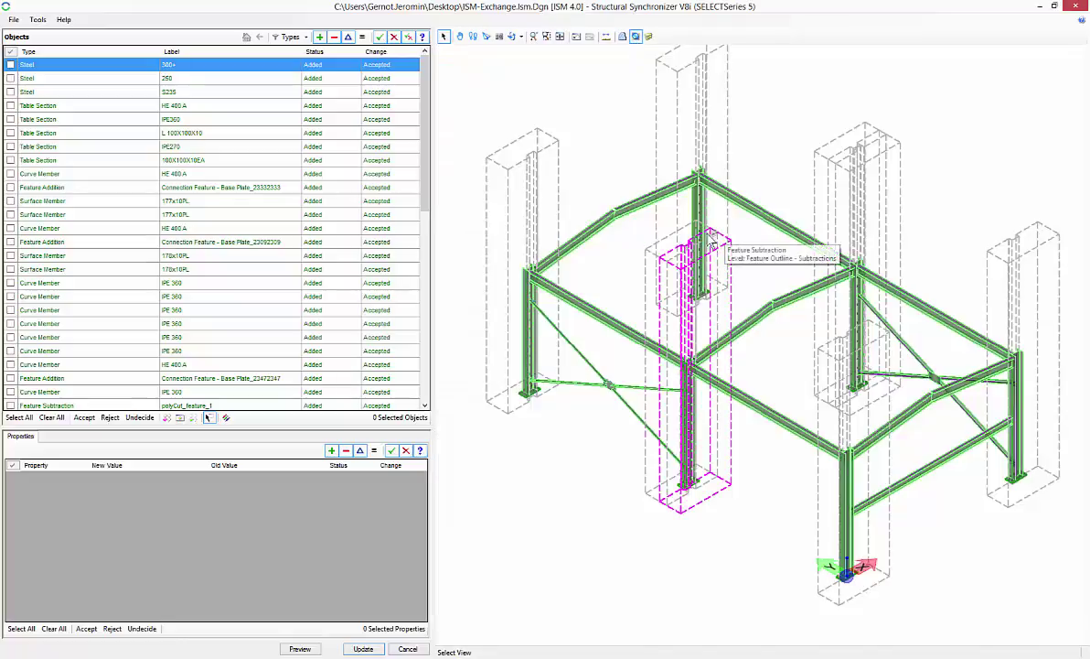
click(511, 37)
click(774, 433)
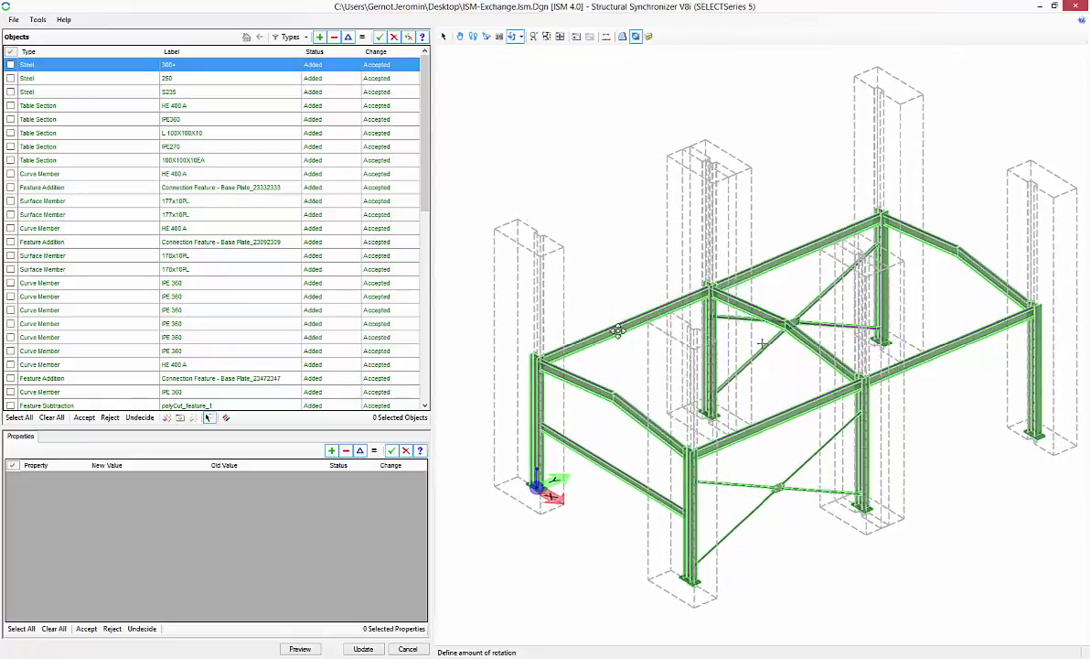
click(569, 320)
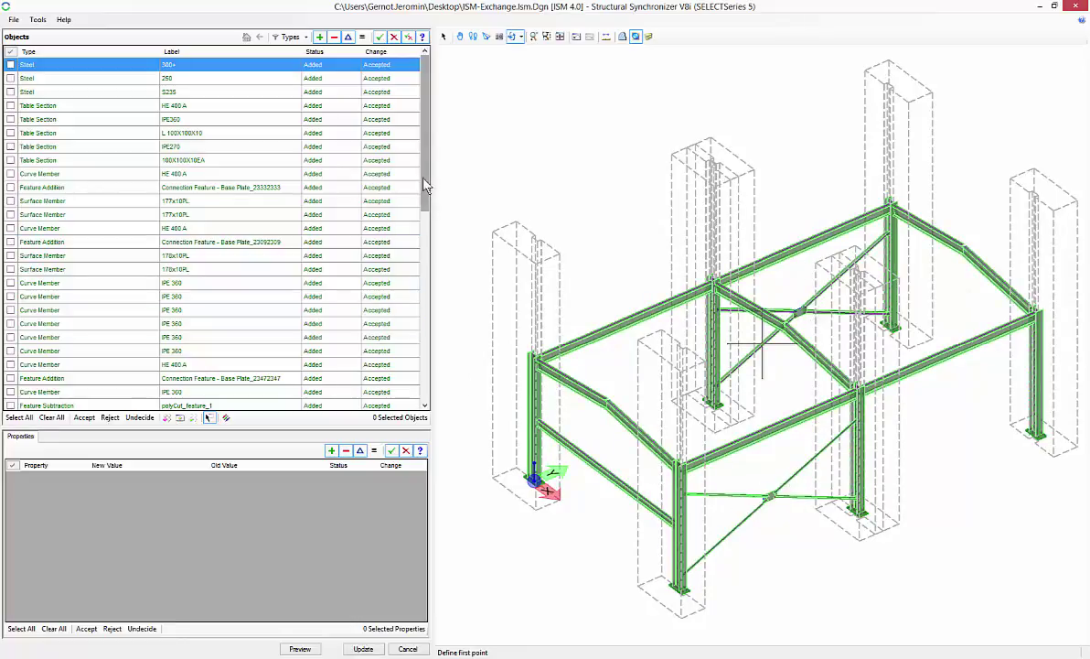
drag(424, 196, 405, 384)
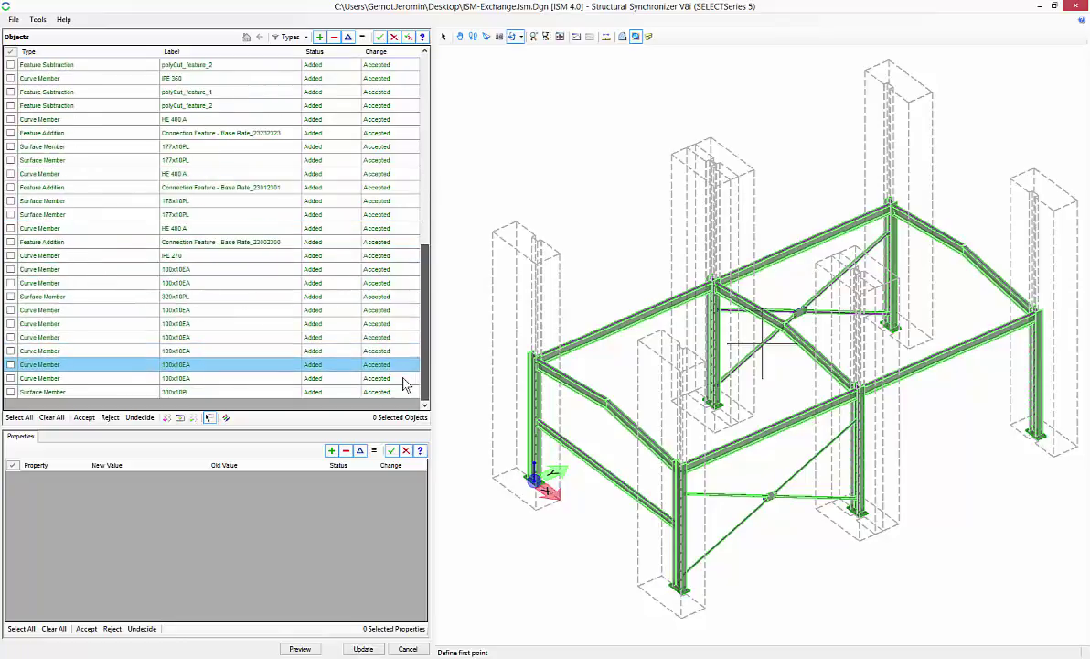
Select all objects and update the ISM repository with the commit message "Created with ProSteel"
click(19, 418)
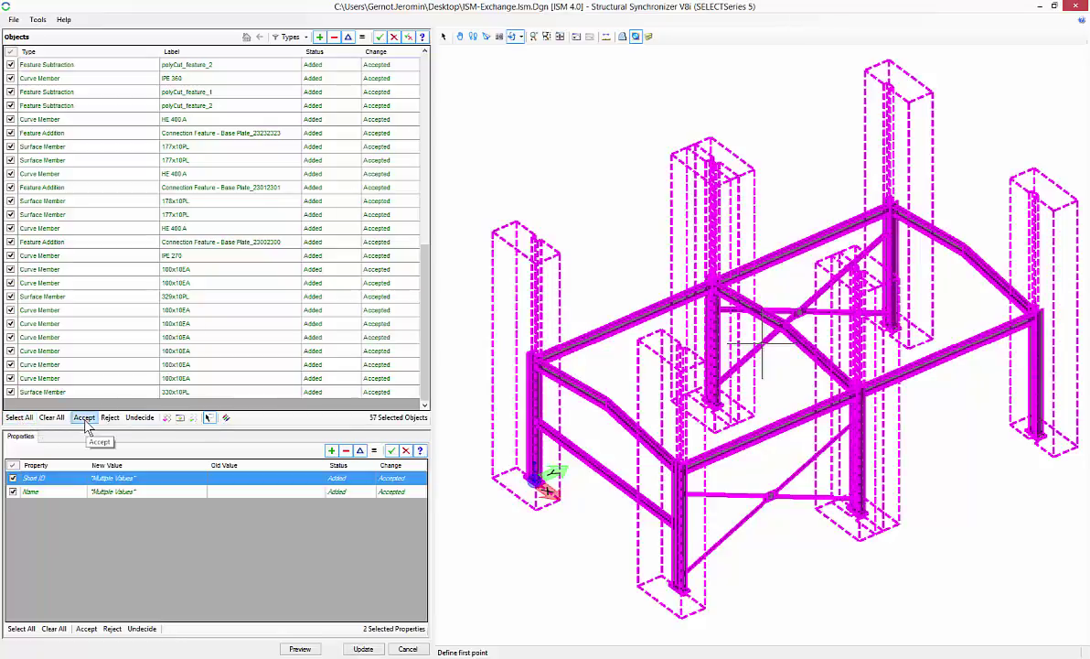
click(364, 650)
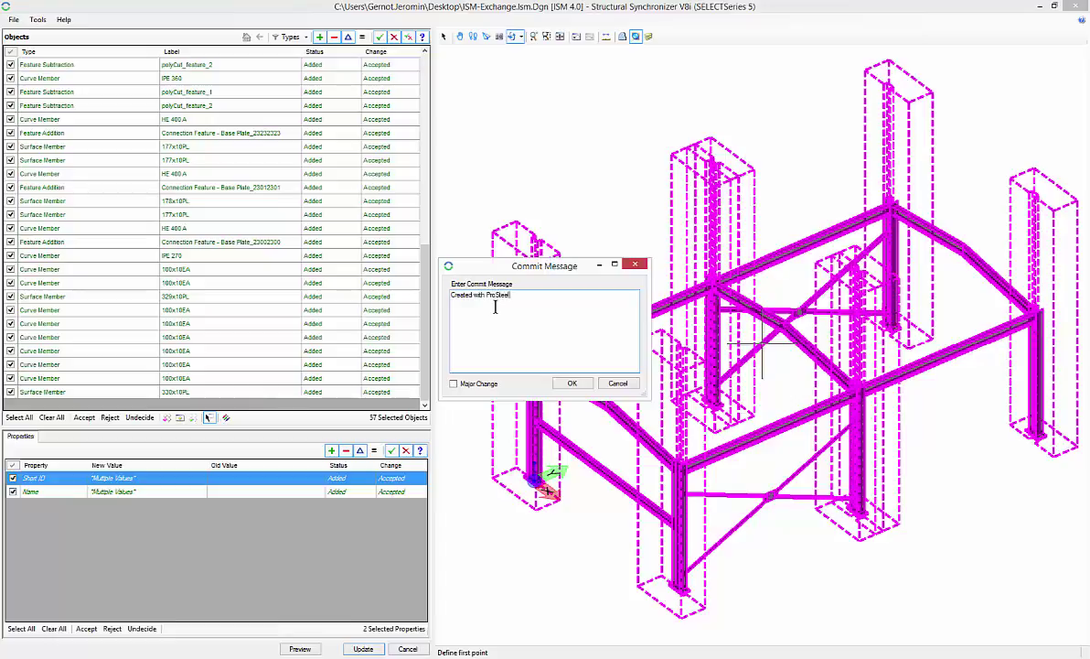
click(572, 382)
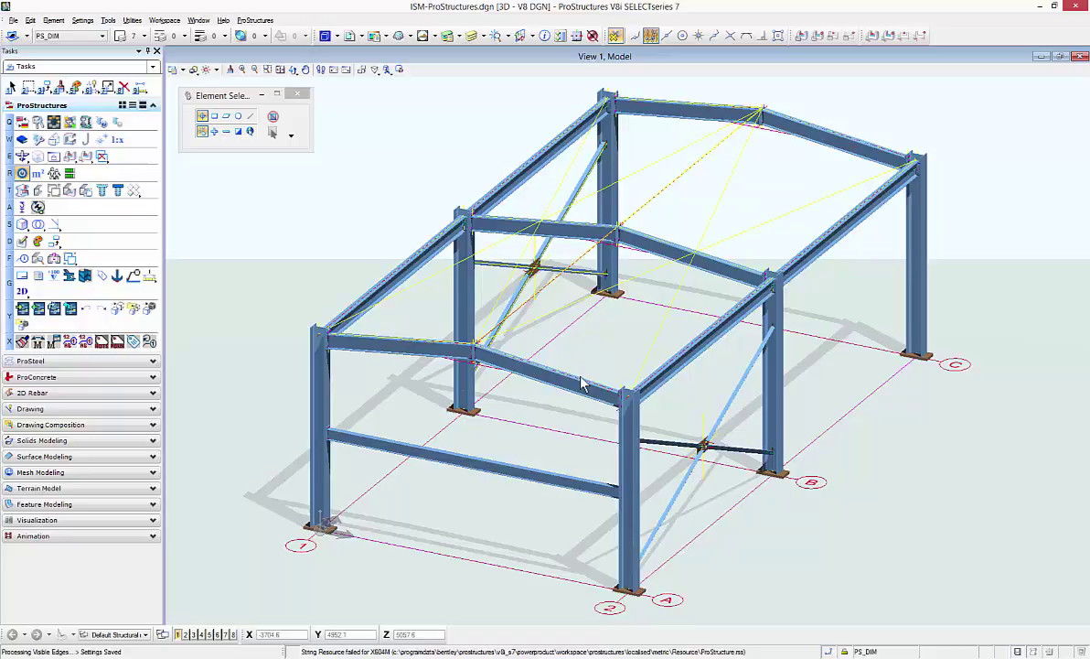
Acknowledge the data export notice and save the ProStructures model
click(580, 373)
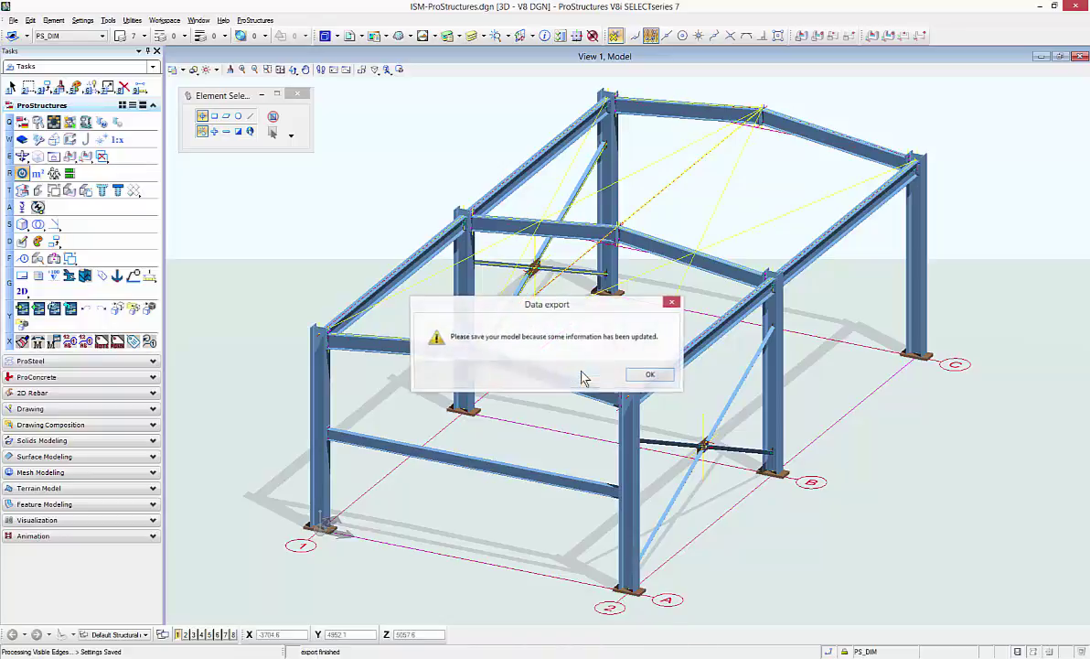
click(652, 374)
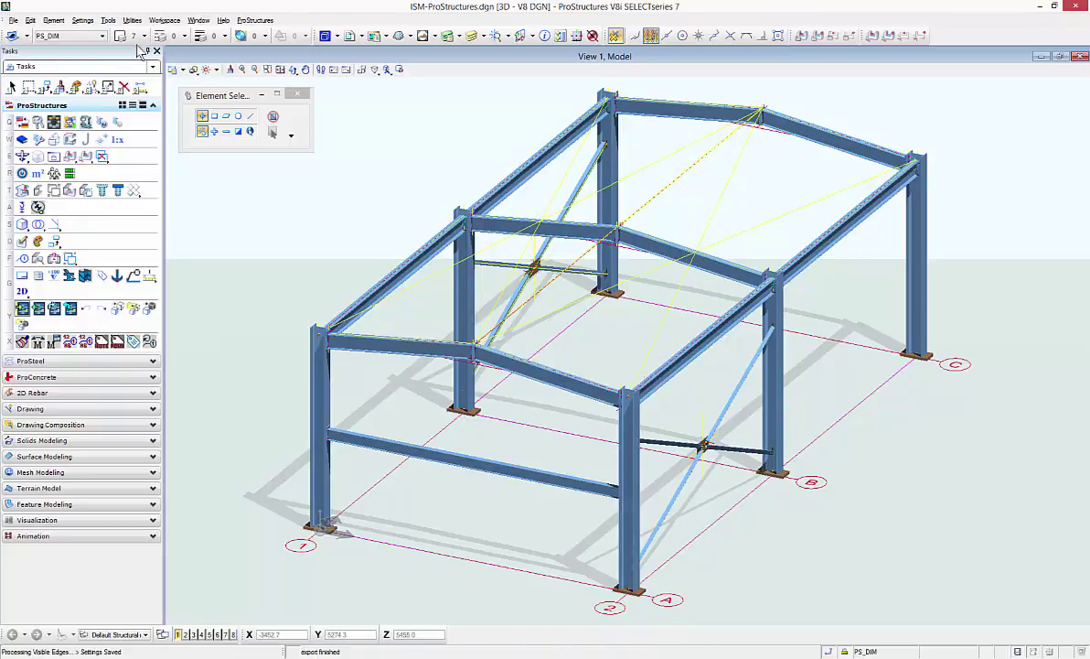
key(alt)
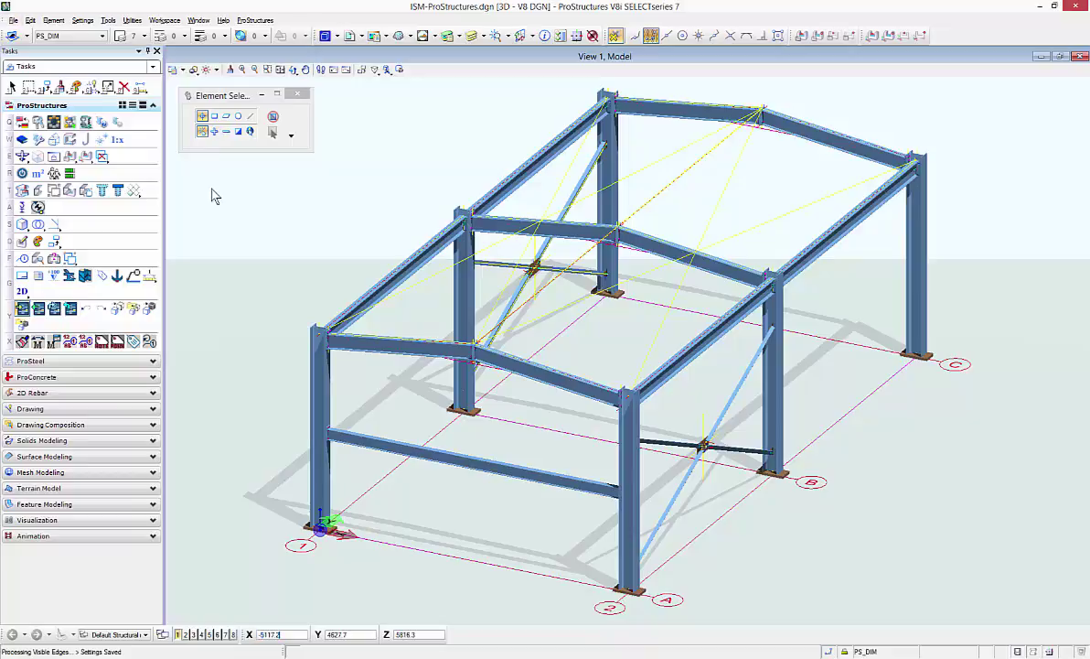
key(ctrl+s)
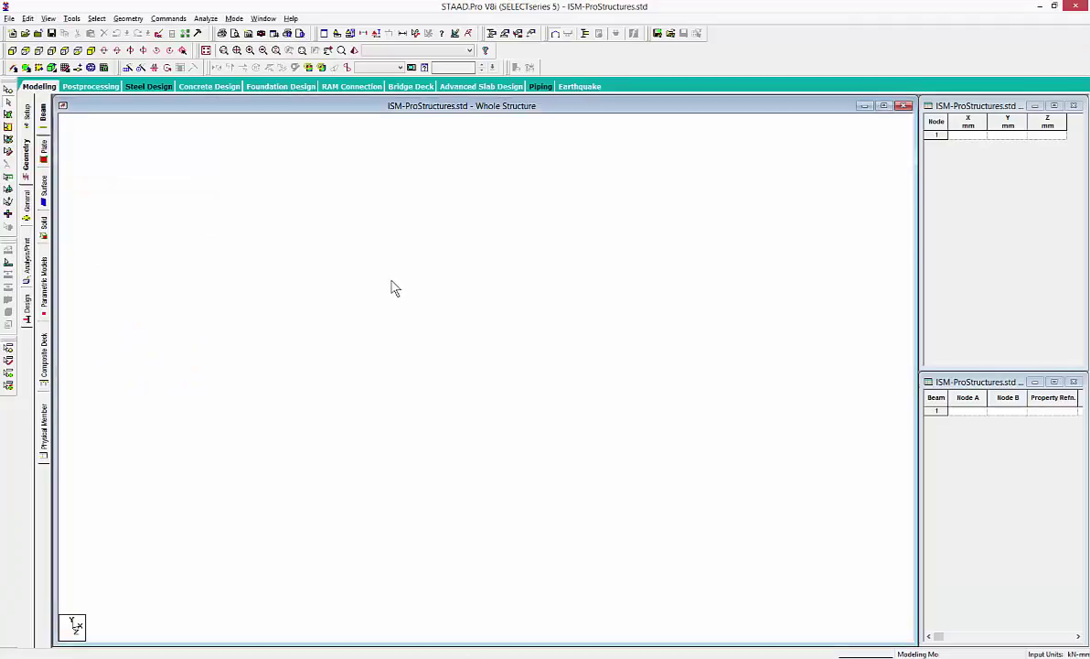
Start a new STAAD model from the ISM-Exchange.Ism.Dgn repository on the Desktop, with Structural Synchronizer enabled
click(436, 108)
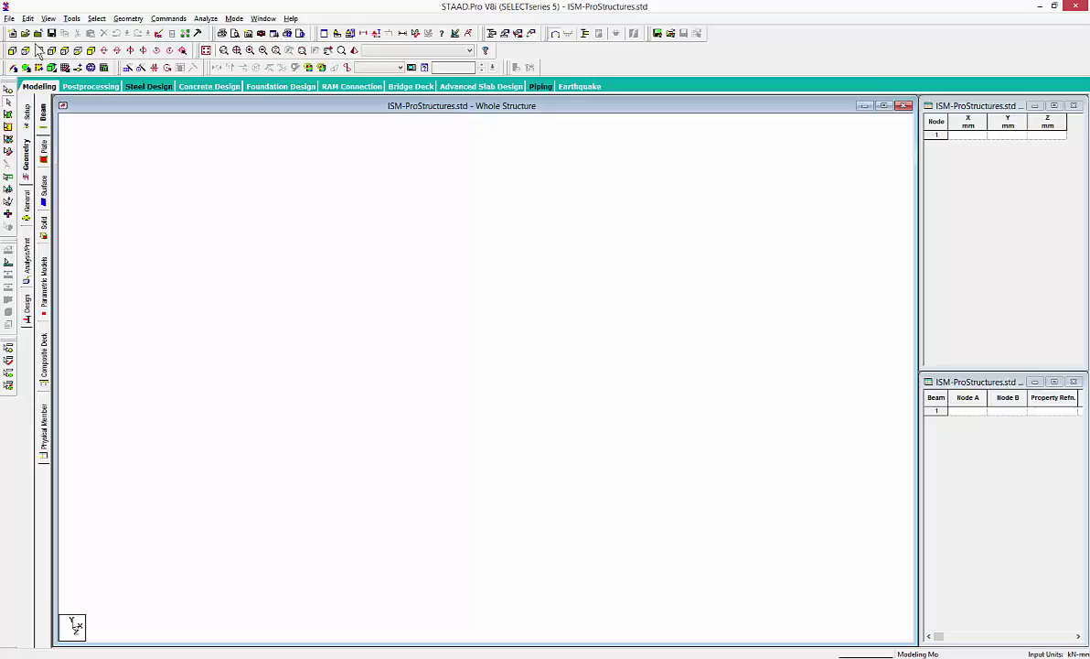
click(9, 18)
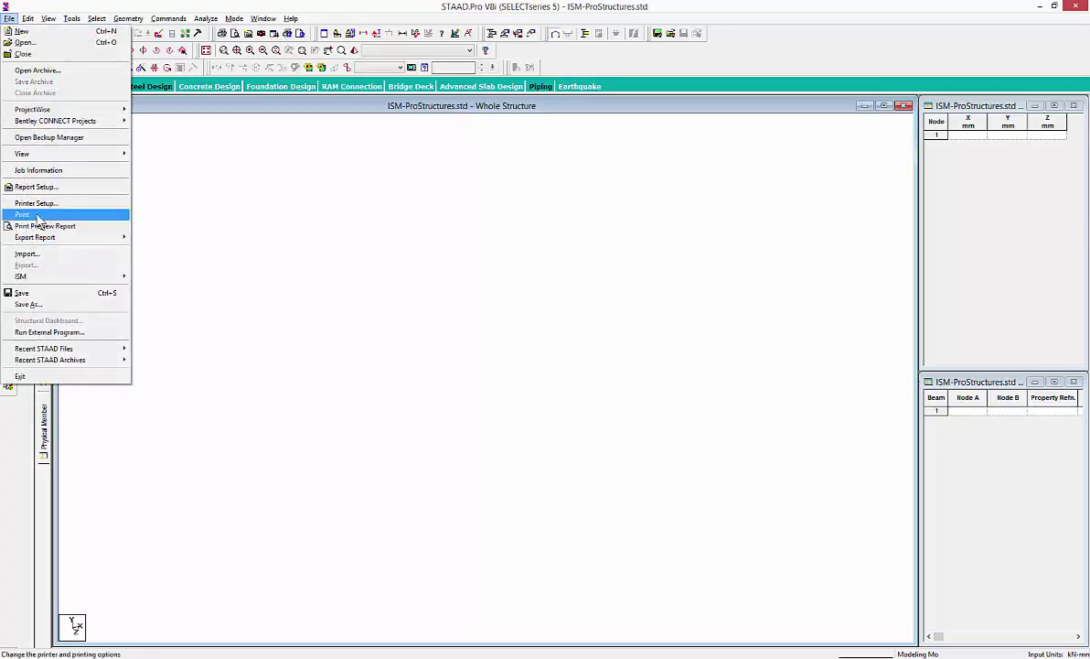
mouse_move(36, 277)
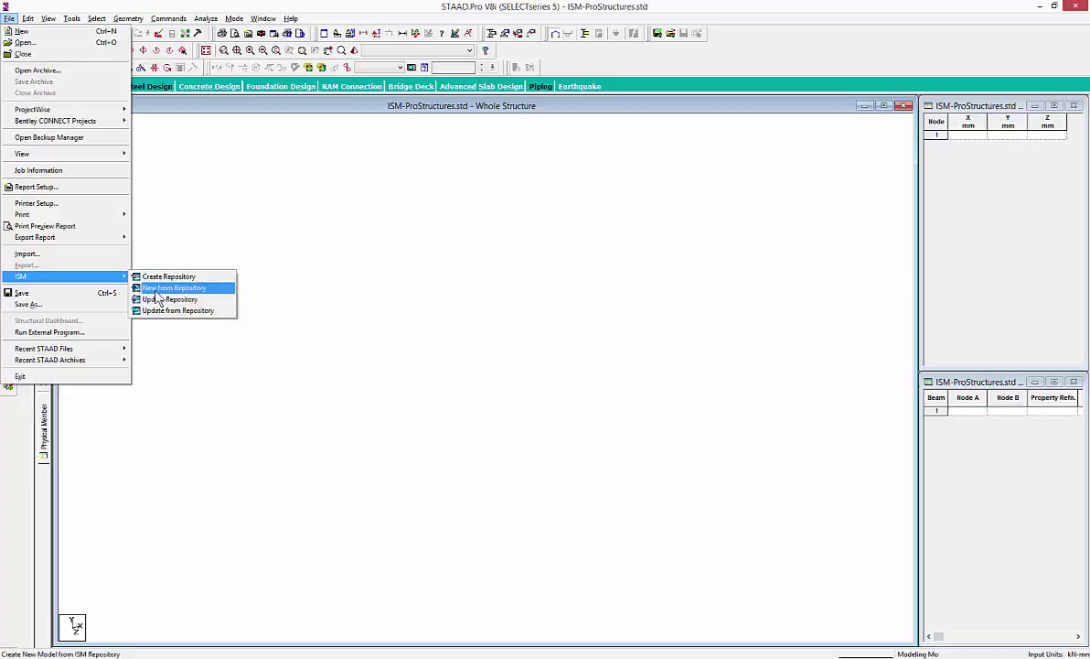
click(174, 287)
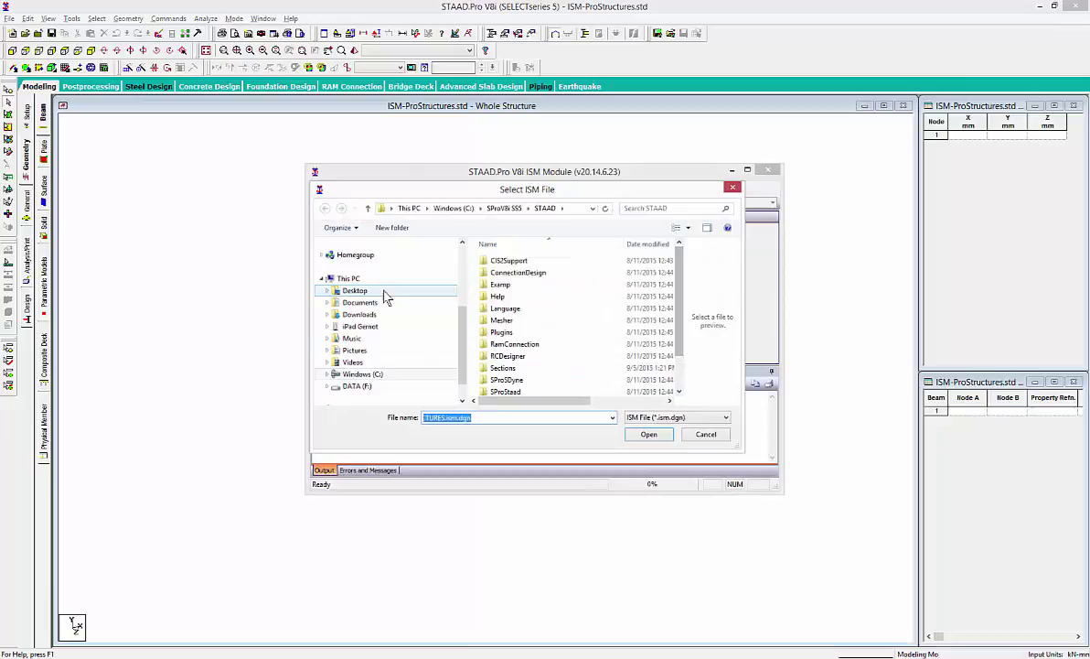
click(355, 289)
click(518, 298)
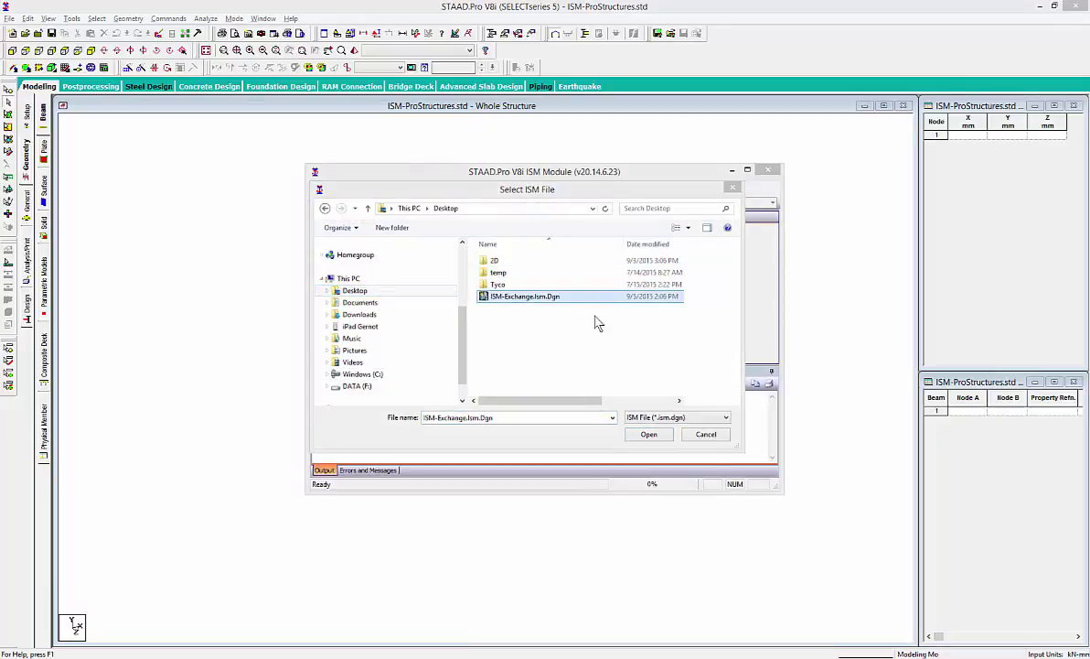
click(649, 435)
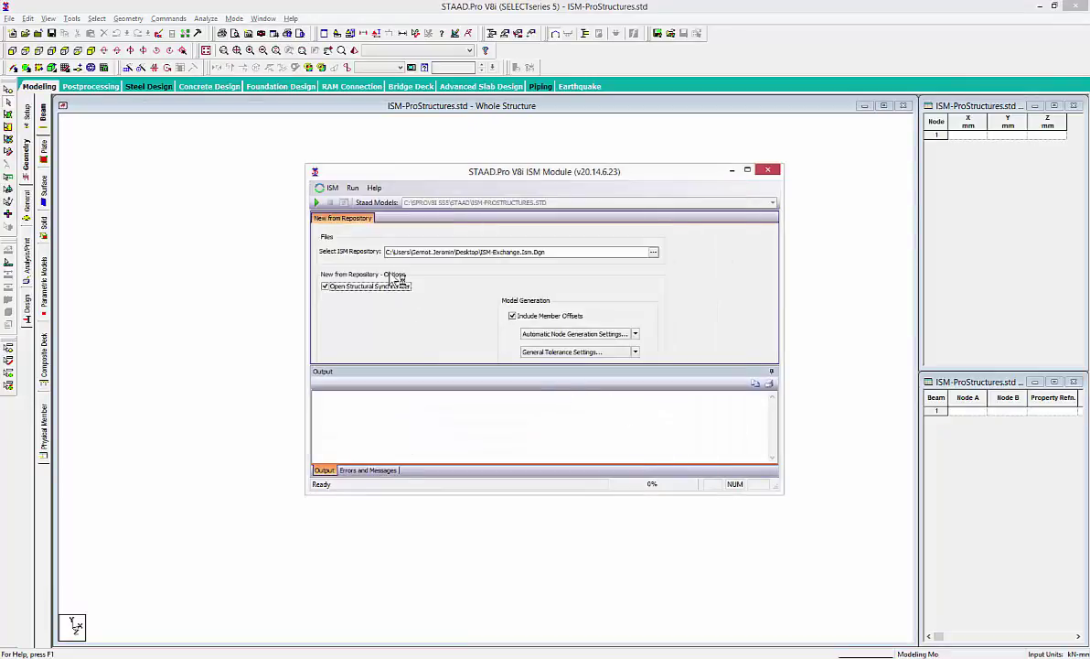
click(317, 203)
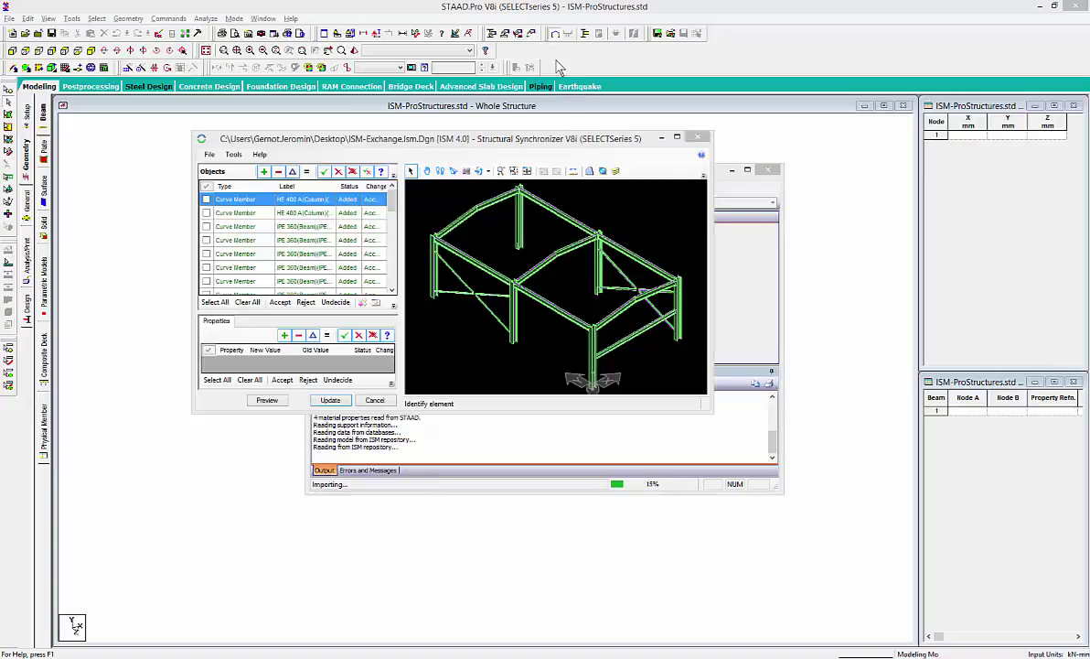
Review the whole frame in the maximized Structural Synchronizer, select all objects and update the STAAD model with them
double_click(566, 138)
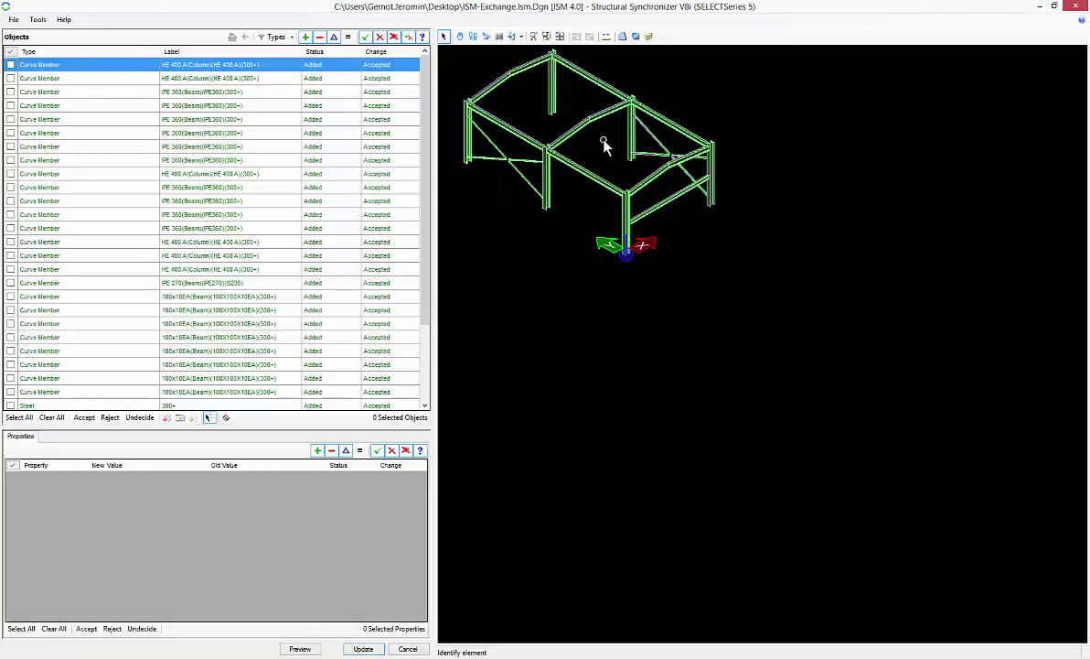
click(534, 36)
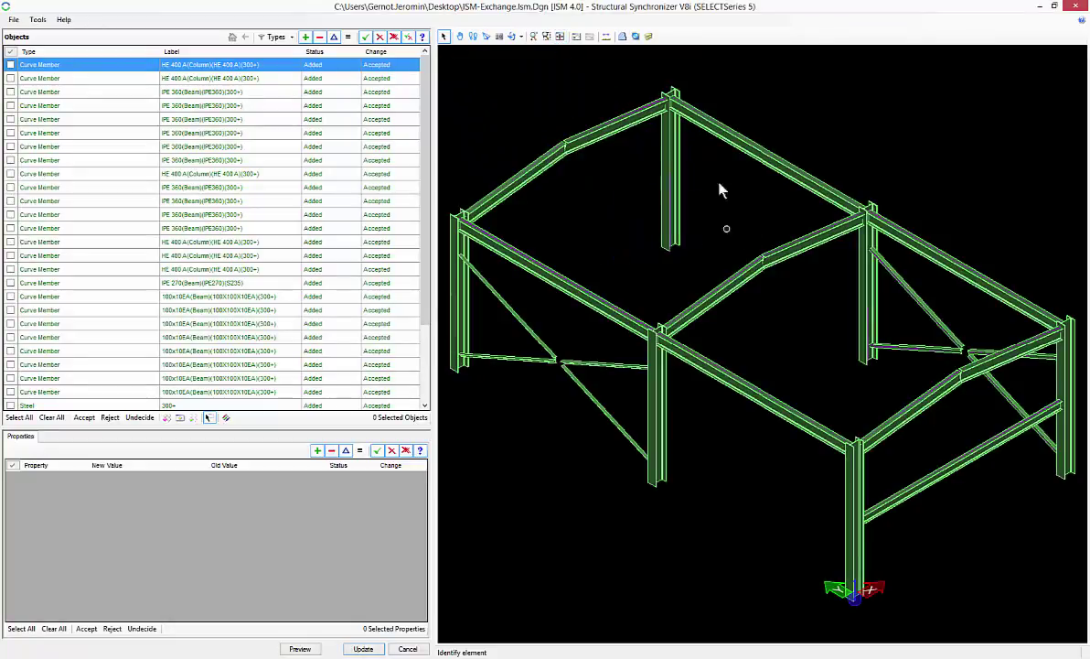
click(19, 417)
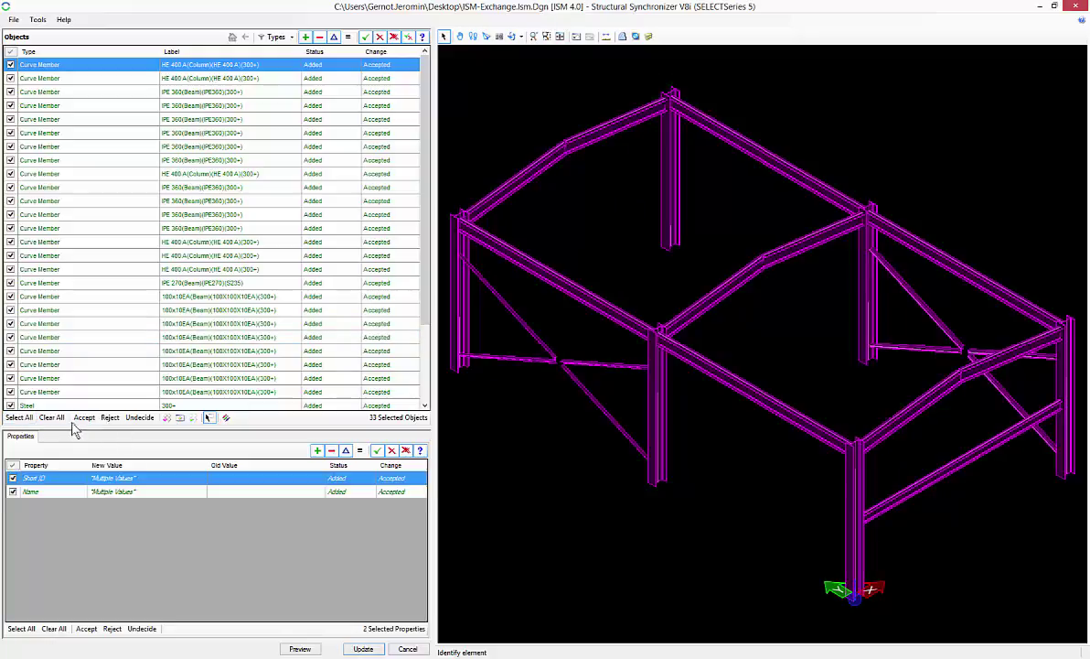
click(364, 649)
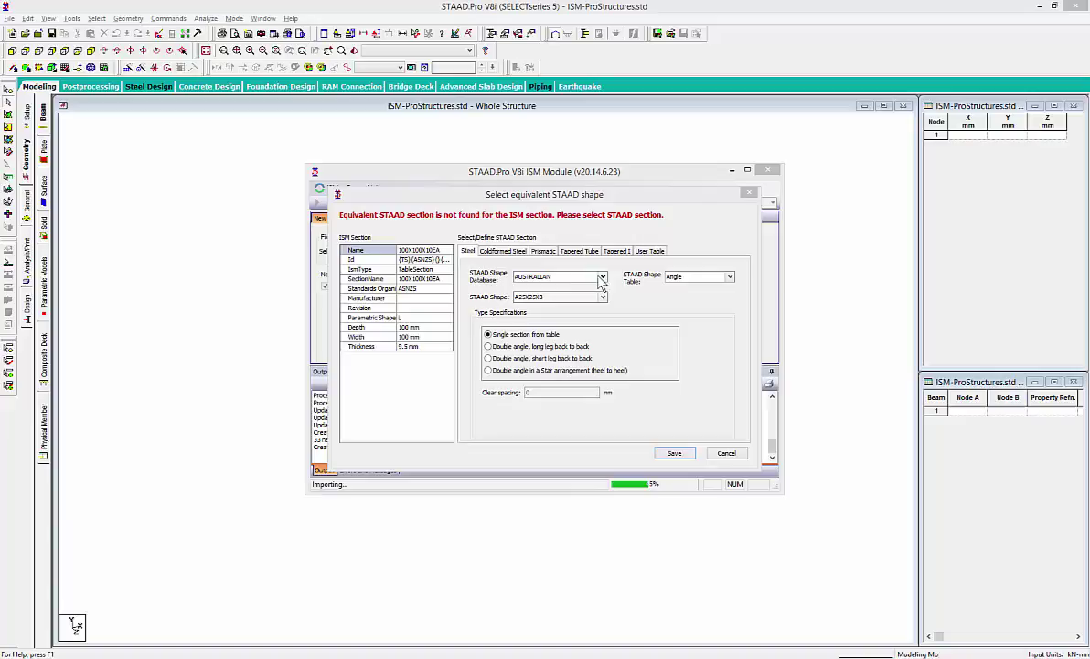
Map the ISM section 100X100X10EA to the single angle L100X100X10 from the EUROPEAN shape database and save the mapping
click(602, 277)
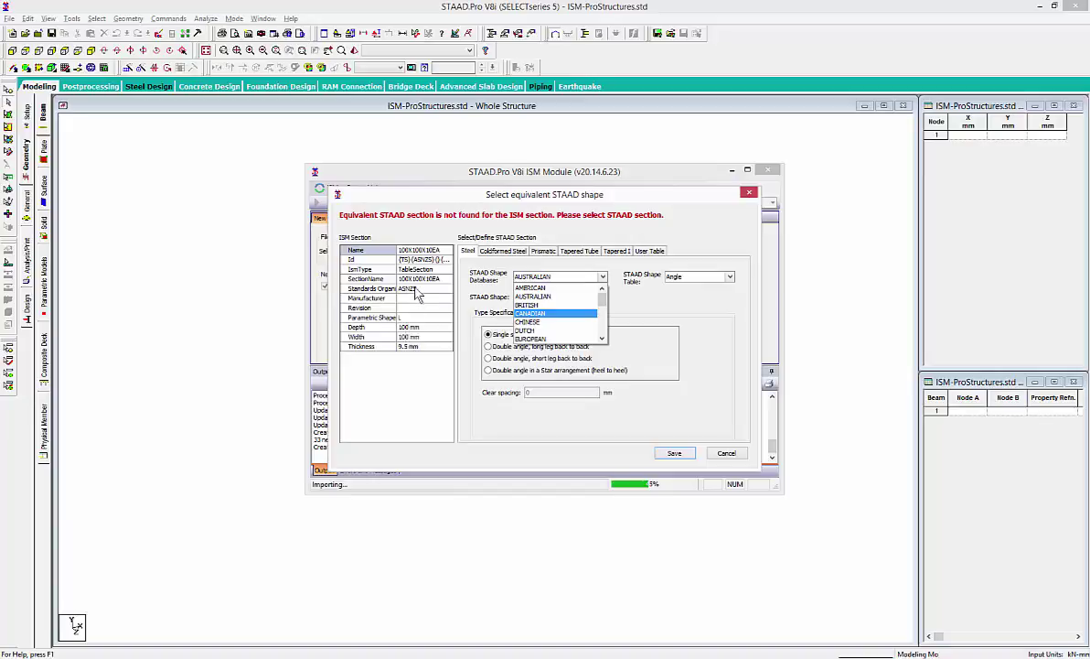
click(534, 338)
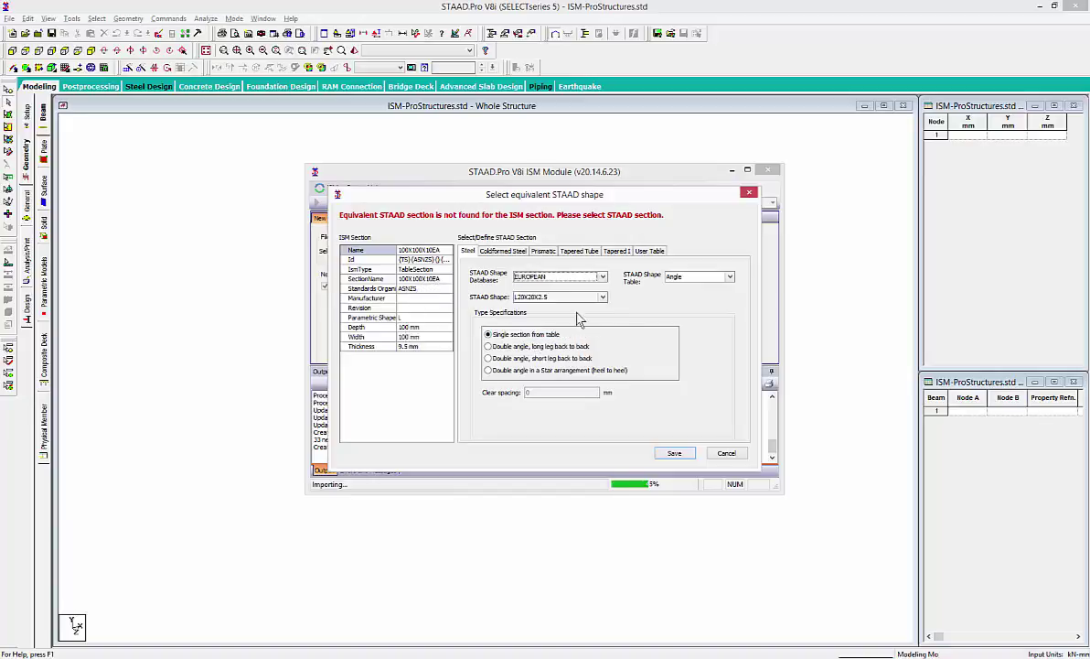
click(603, 297)
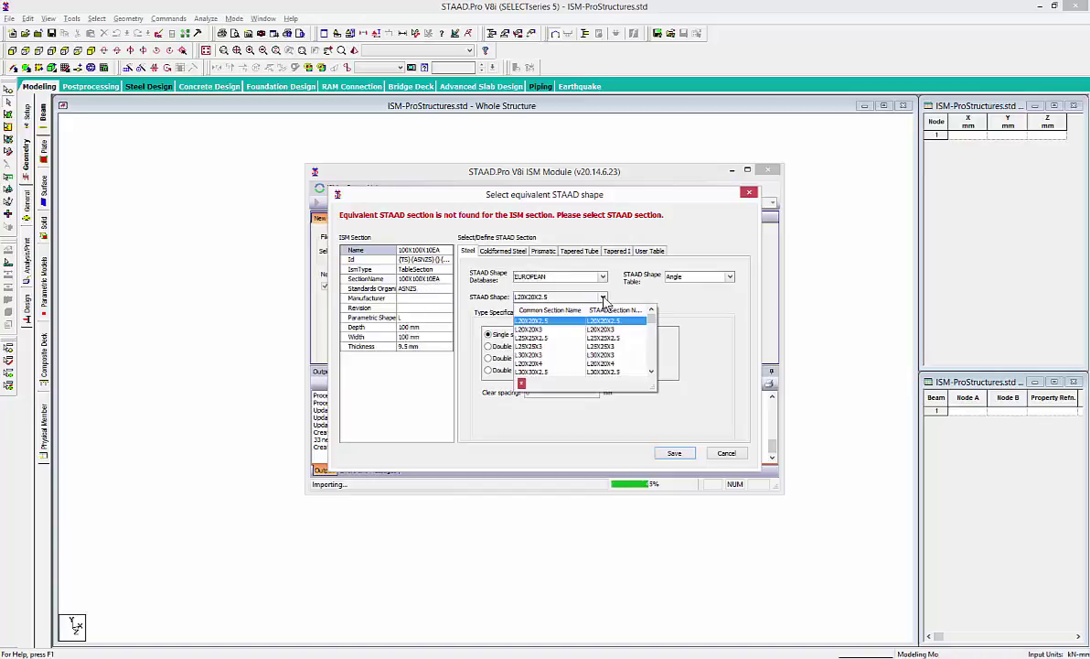
click(651, 371)
click(652, 371)
click(651, 372)
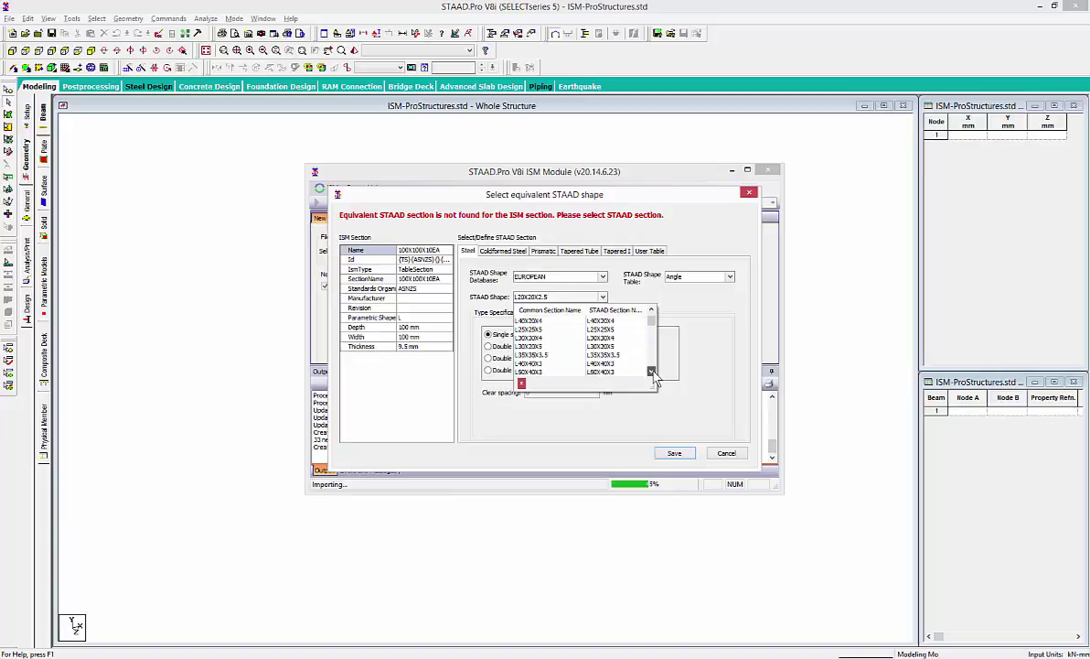
click(651, 371)
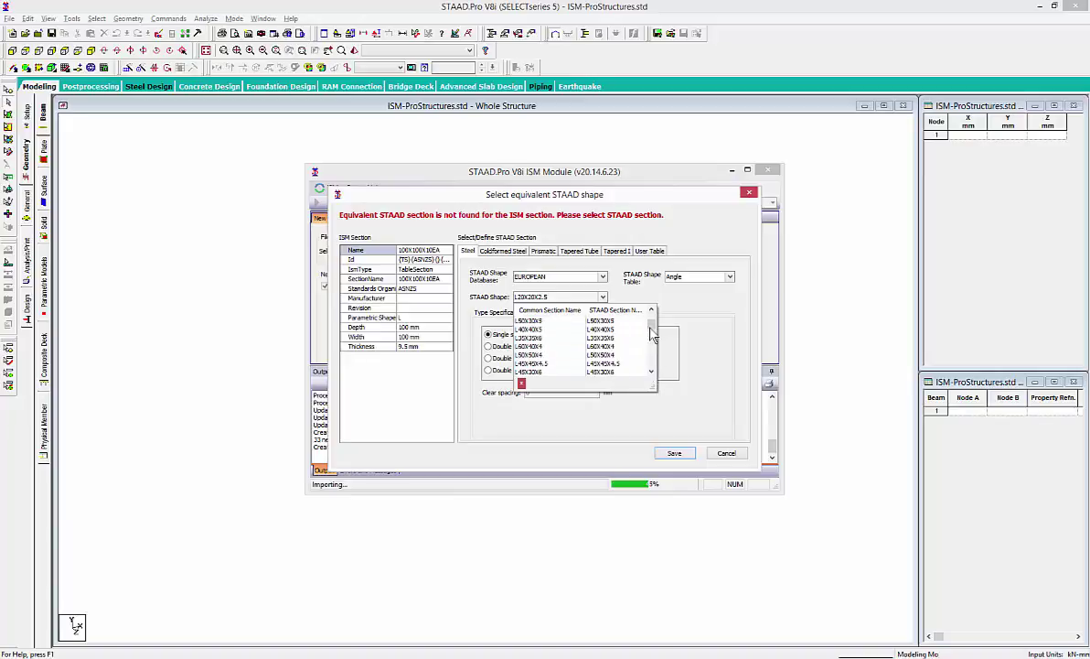
drag(651, 324, 652, 350)
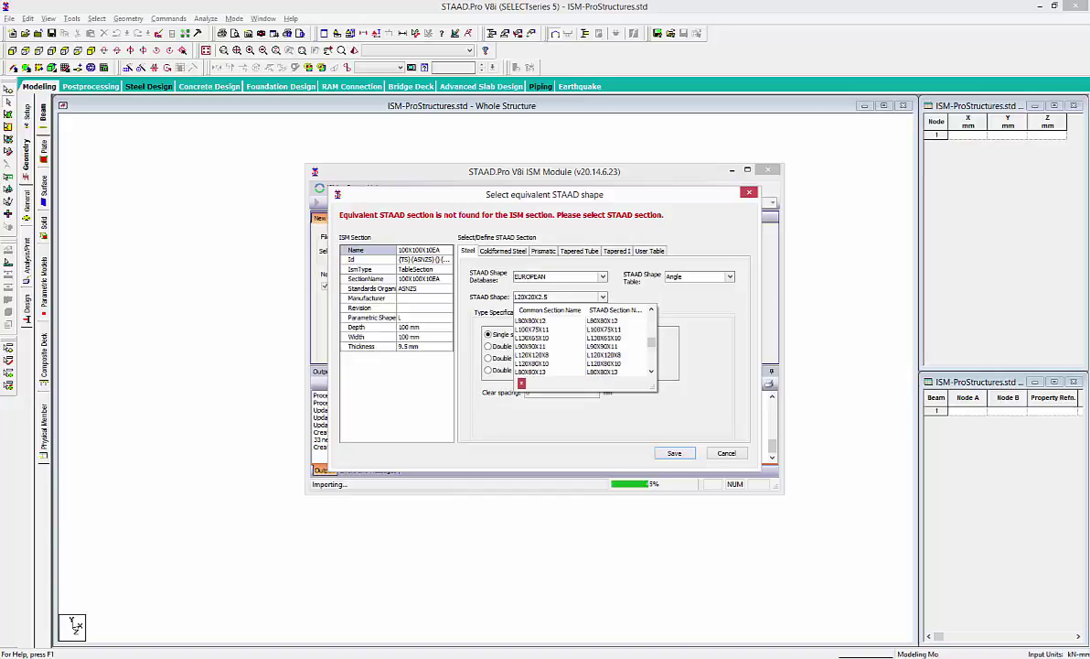
click(653, 311)
click(652, 310)
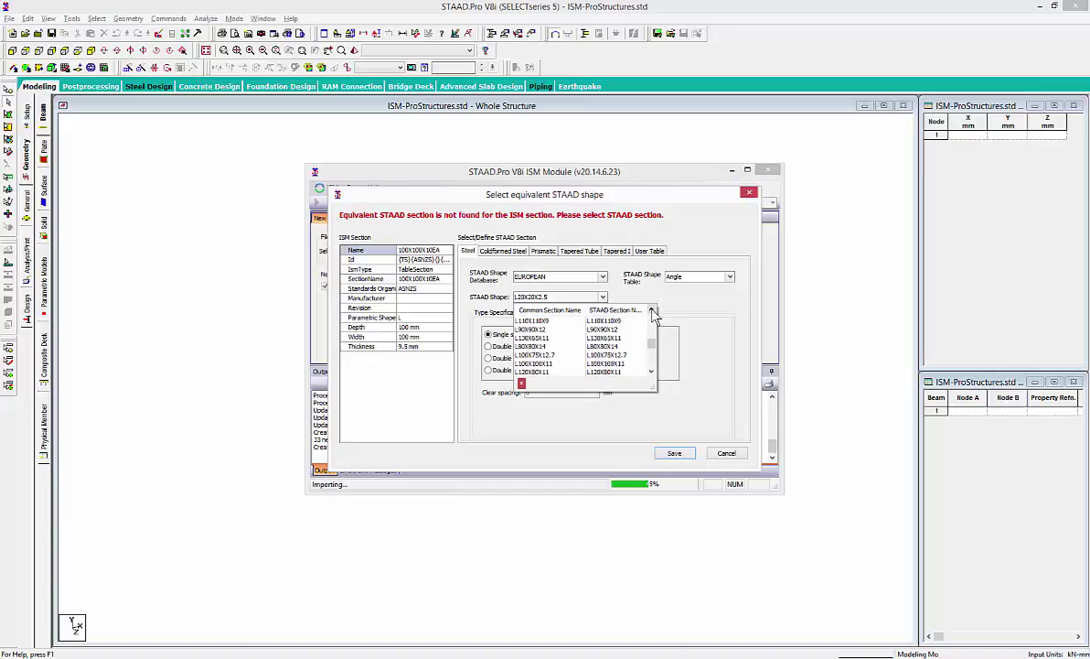
click(653, 310)
click(652, 310)
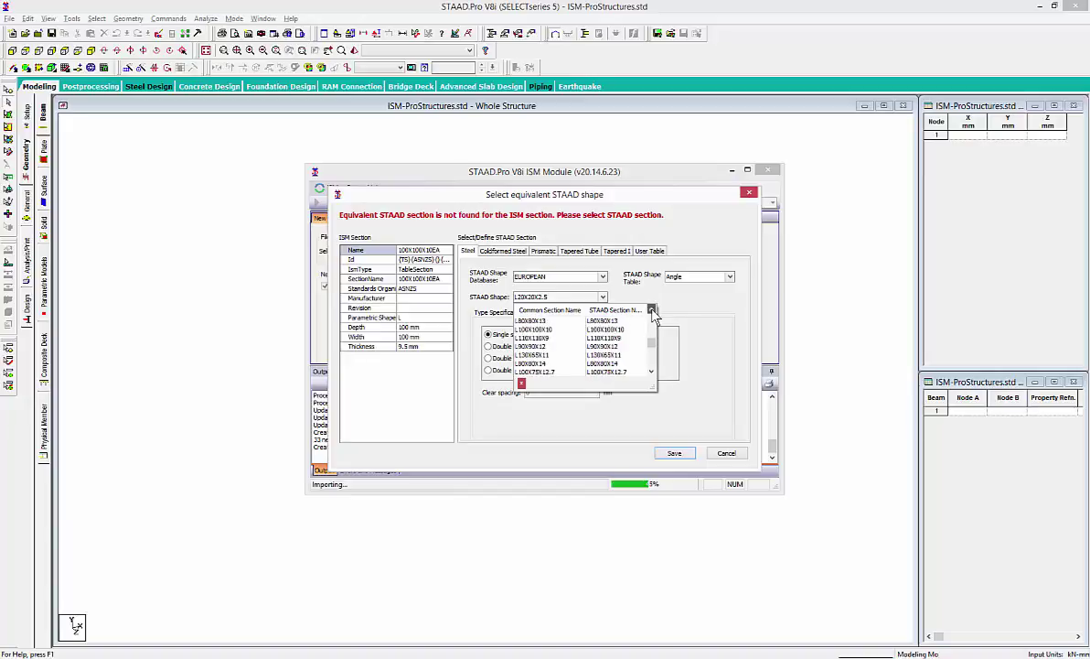
click(563, 330)
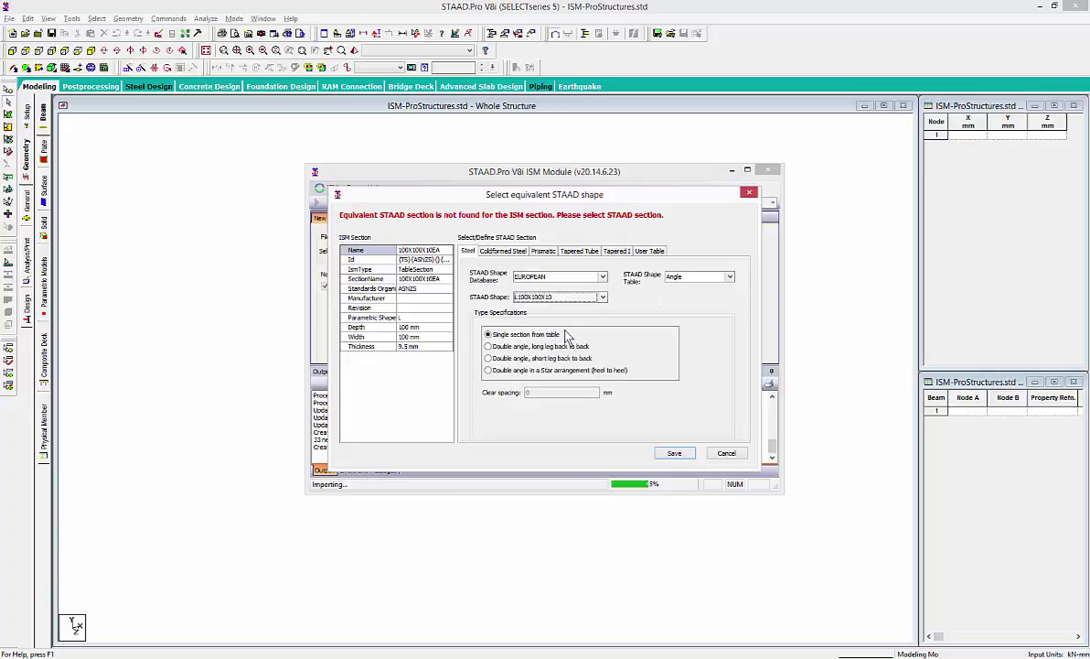
click(673, 453)
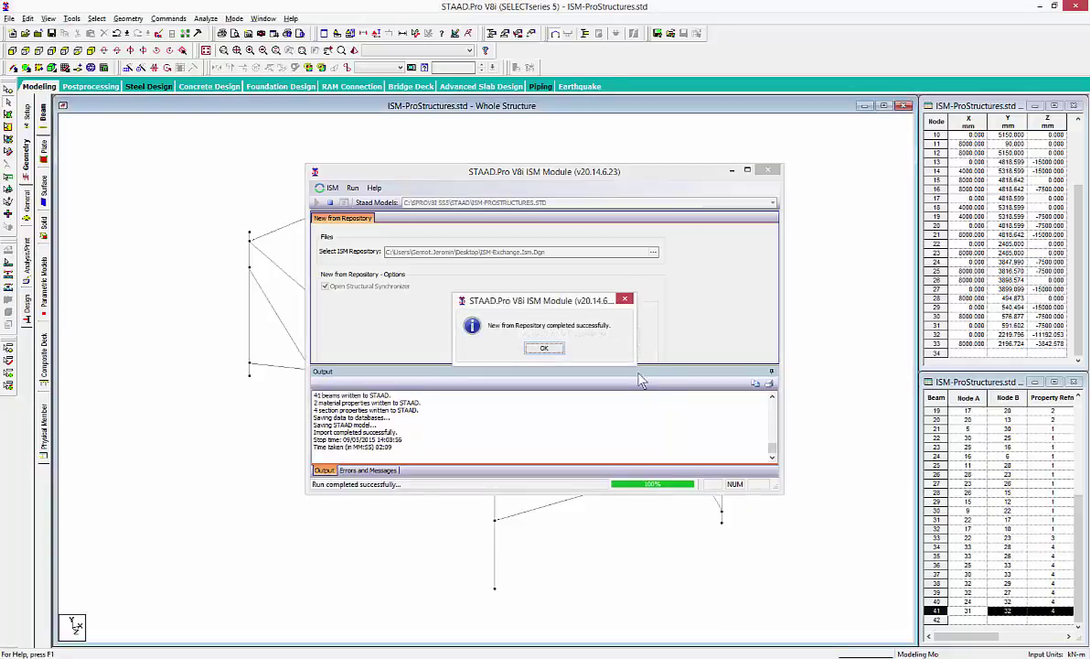
Acknowledge the completed import, check the errors and messages, and close the ISM module
click(543, 350)
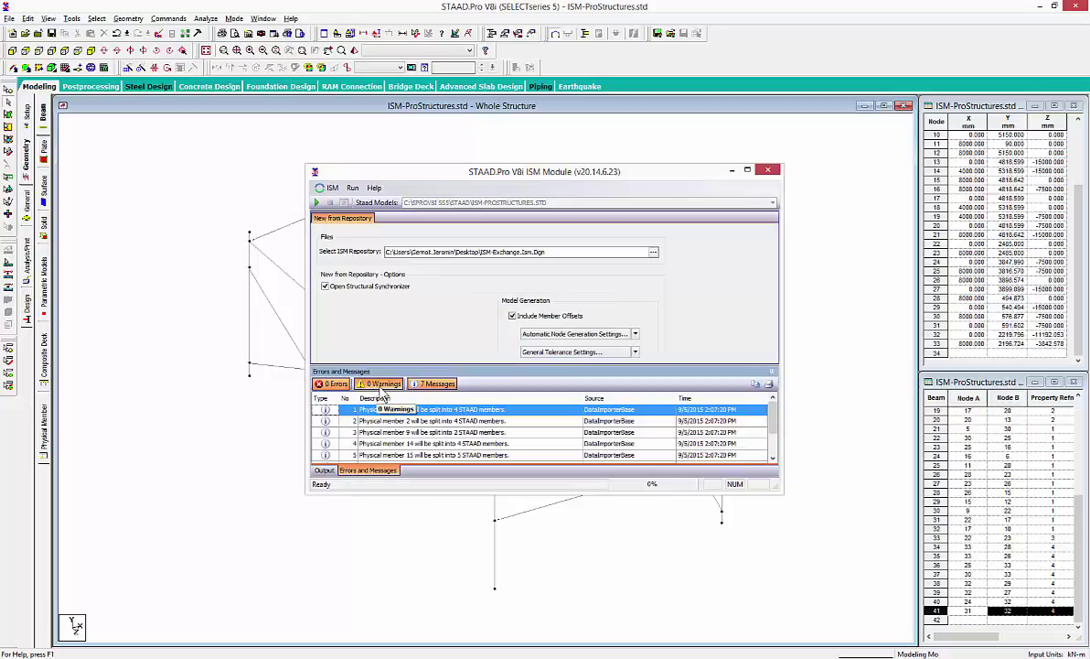
click(768, 170)
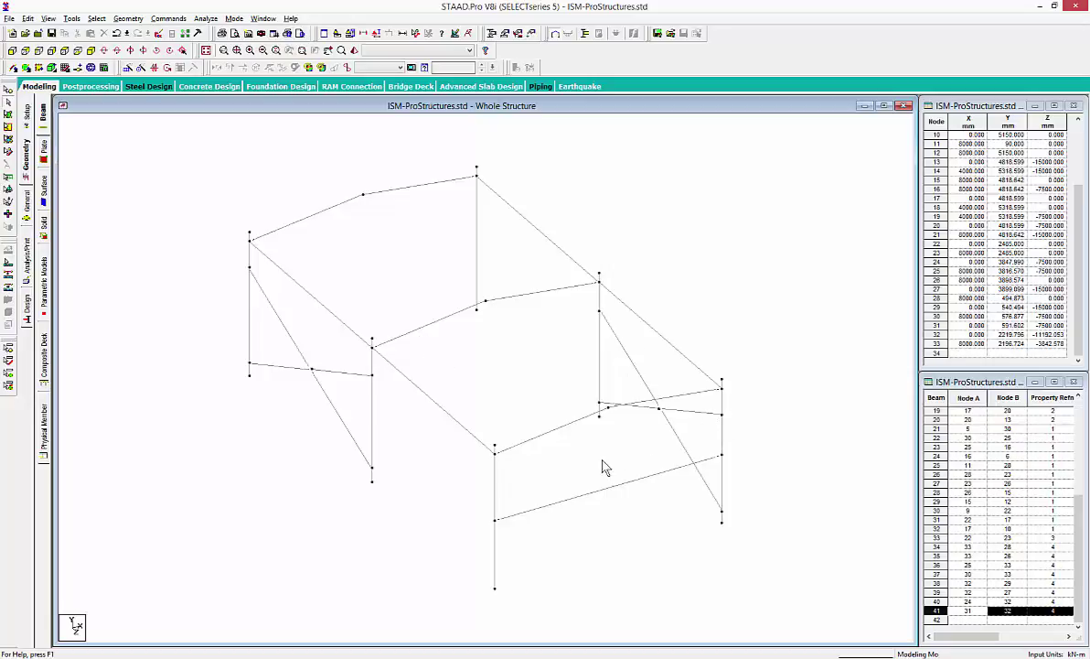
Select the lower horizontal beam of the front frame and compare it with its counterpart in ProStructures, returning to STAAD.Pro
click(603, 497)
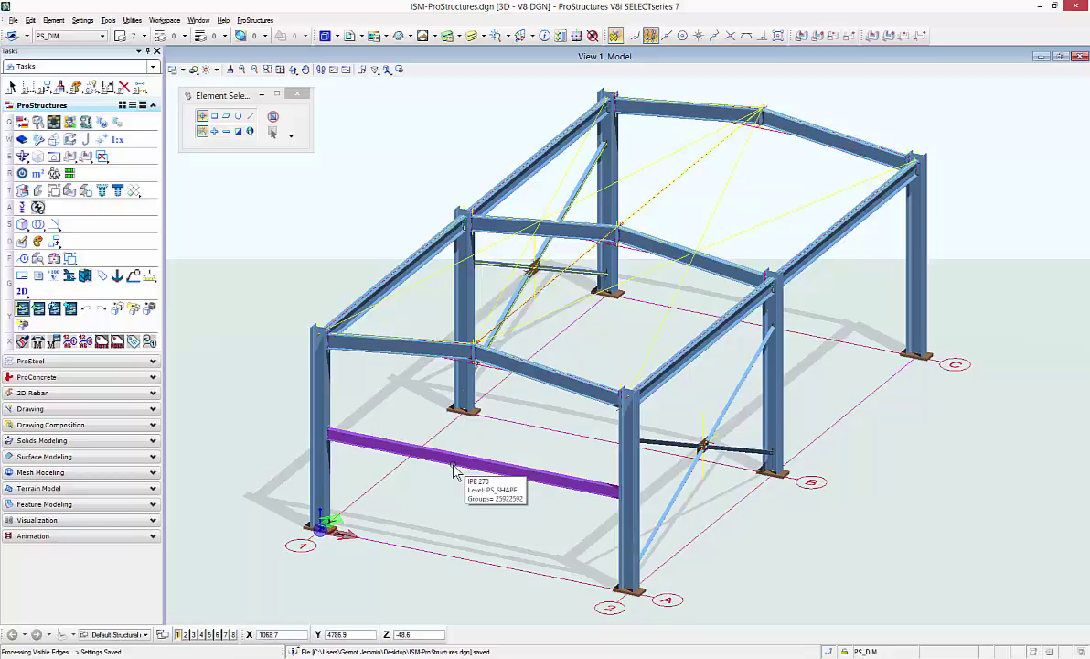
key(alt+Tab)
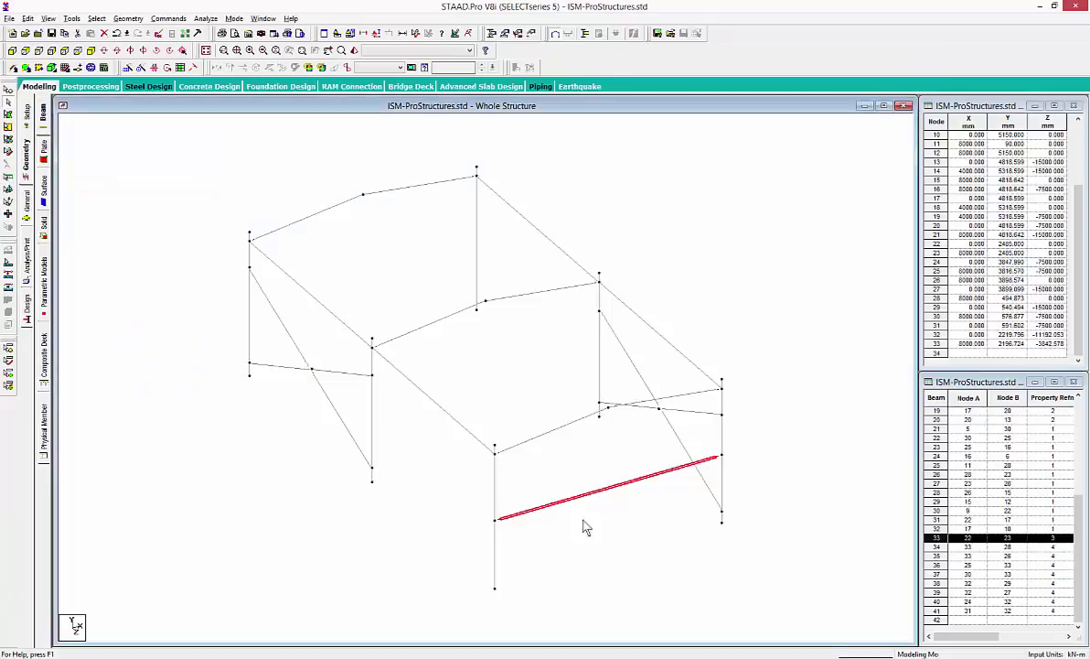
Assign the German IPE330 section with STEEL material to the front frame's lower horizontal beam, for this member only
double_click(608, 496)
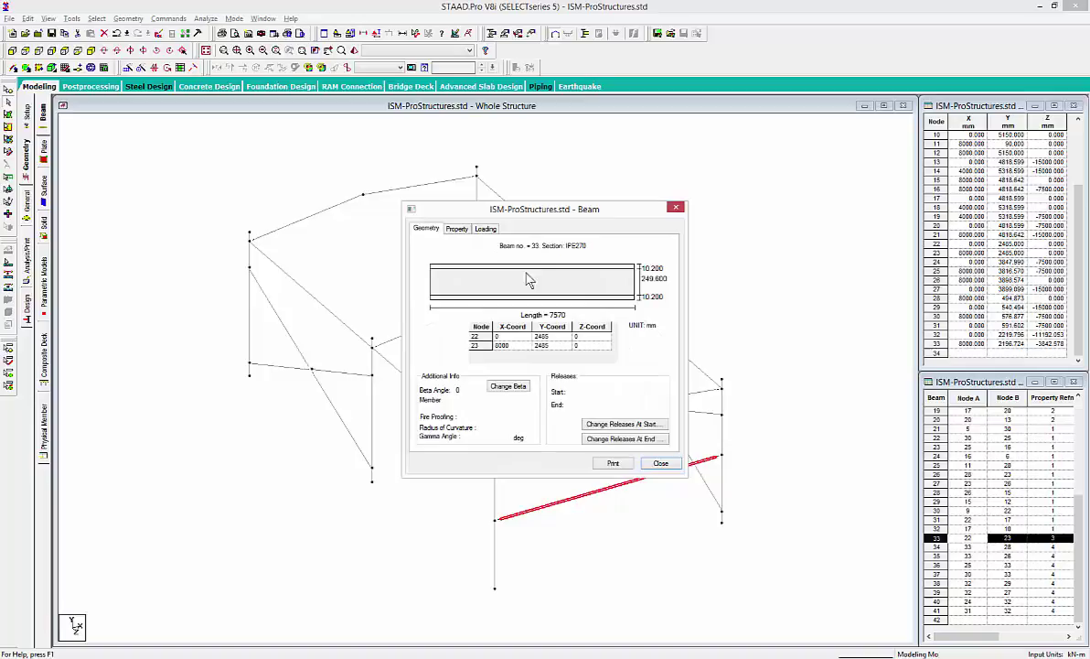
click(457, 229)
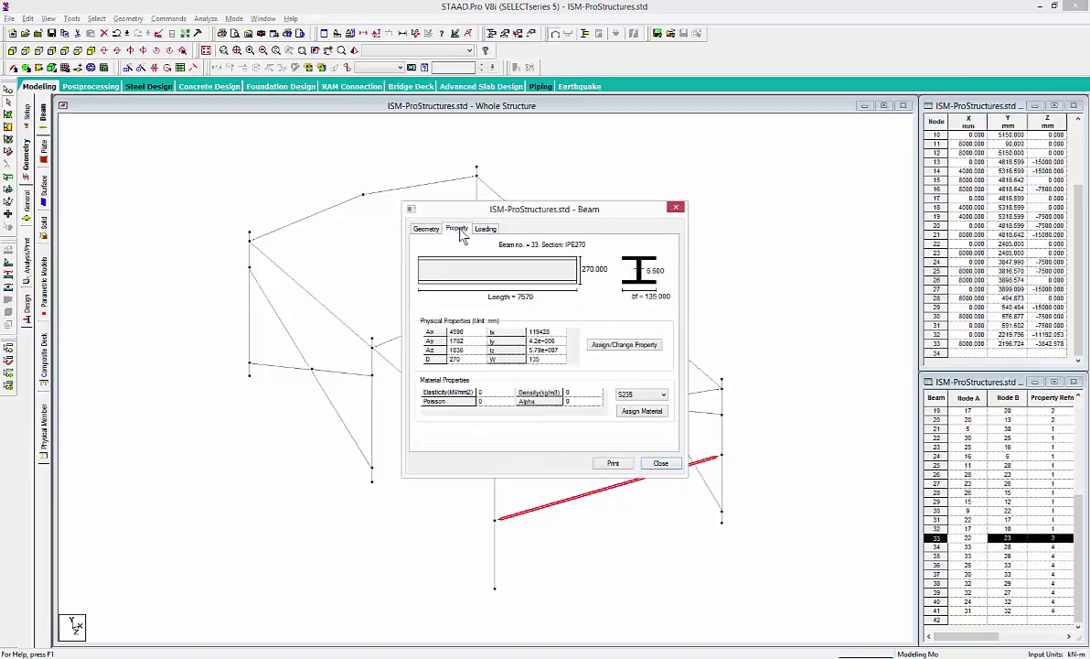
click(635, 347)
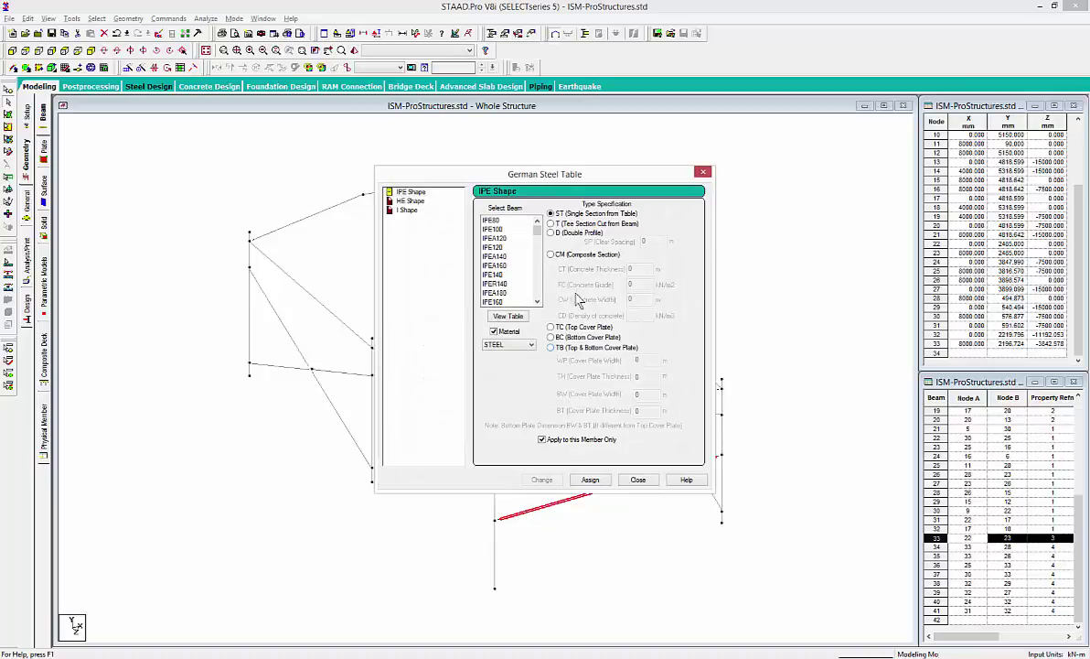
drag(538, 223, 541, 252)
click(538, 301)
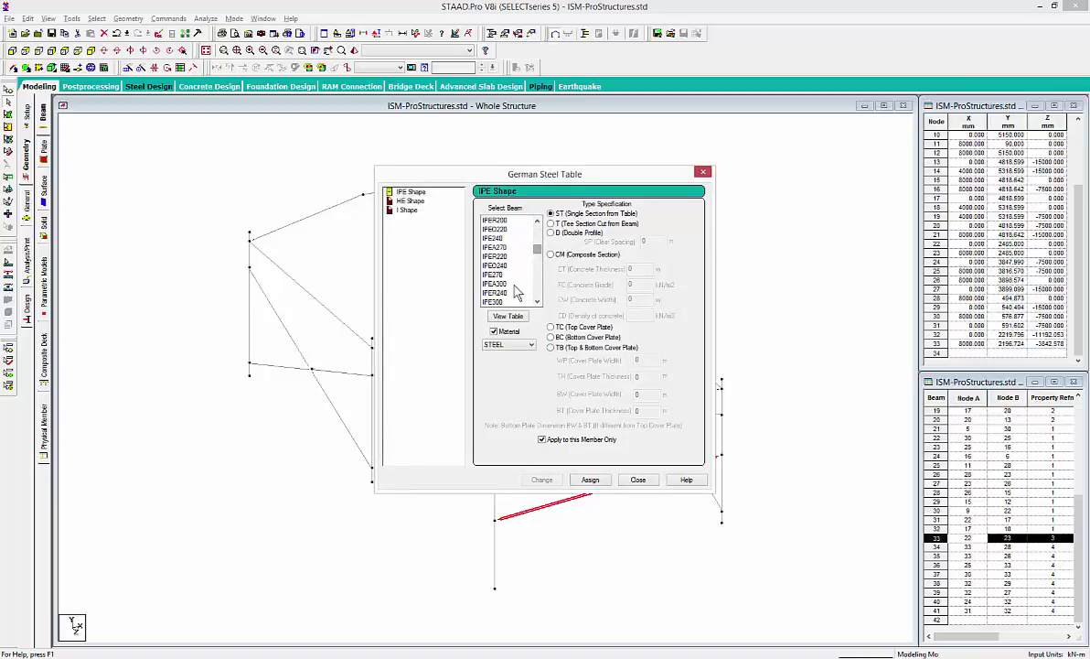
click(538, 302)
click(538, 302)
click(538, 302)
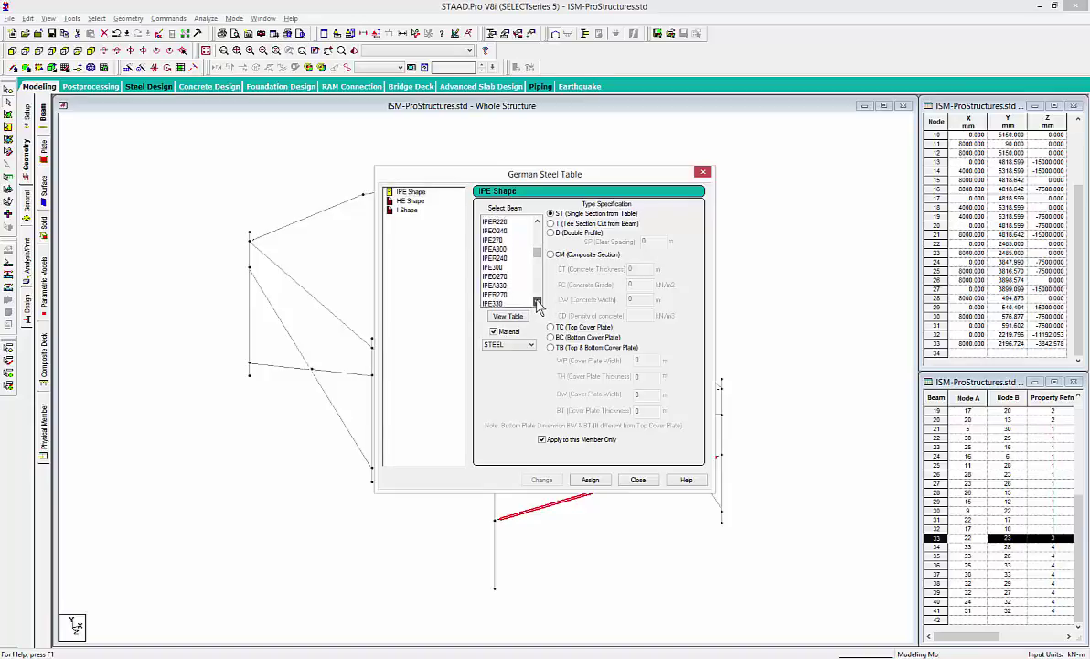
click(537, 302)
click(503, 294)
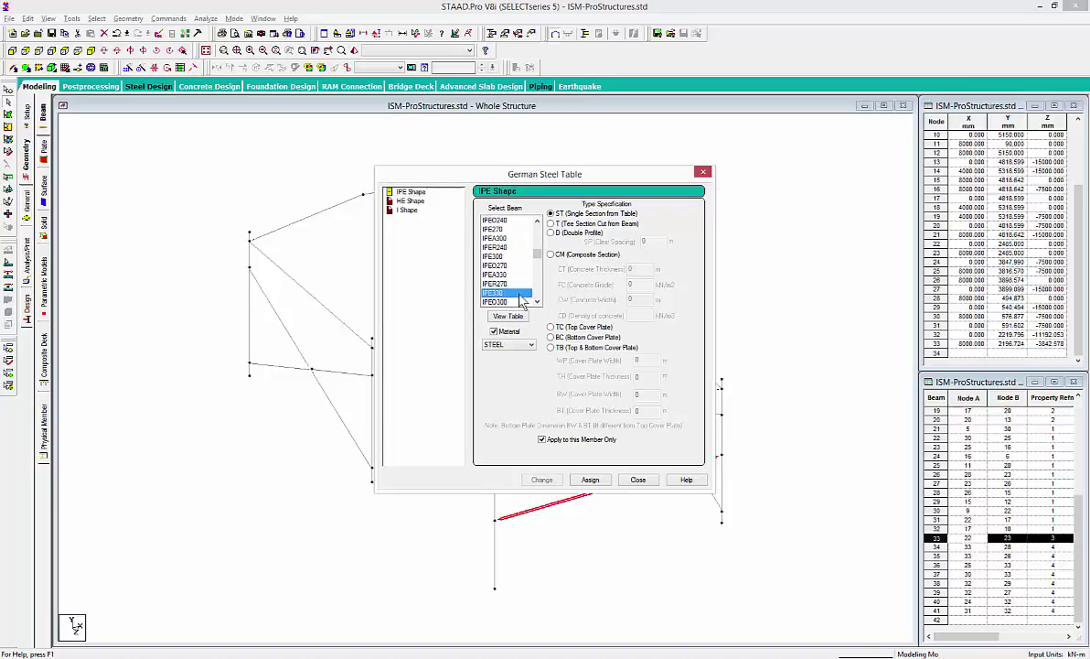
click(590, 481)
click(637, 479)
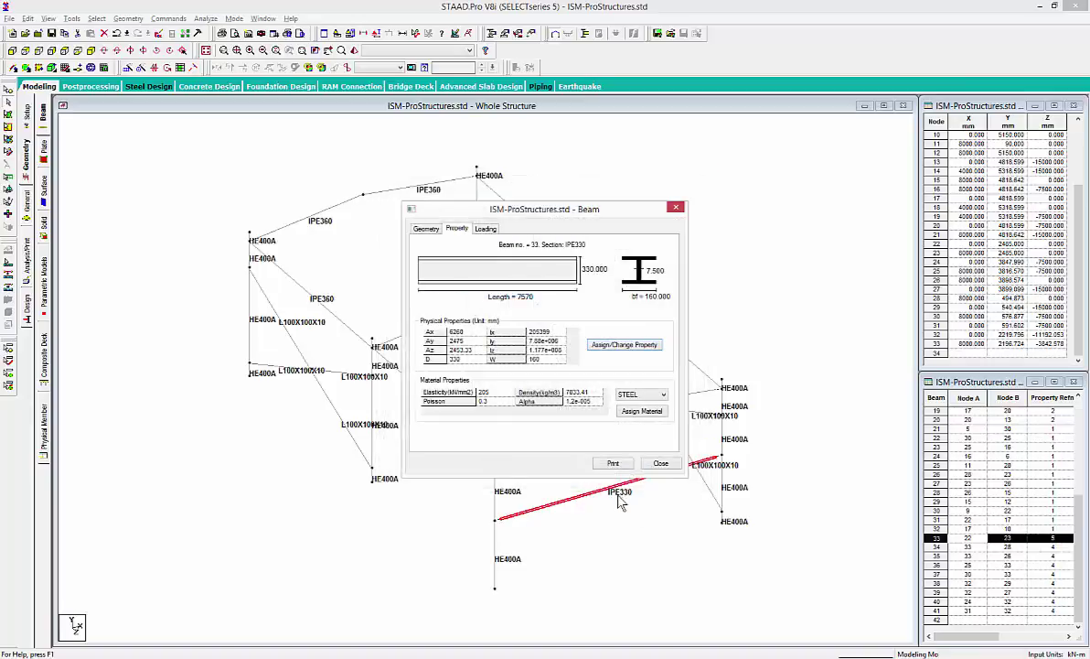
click(660, 464)
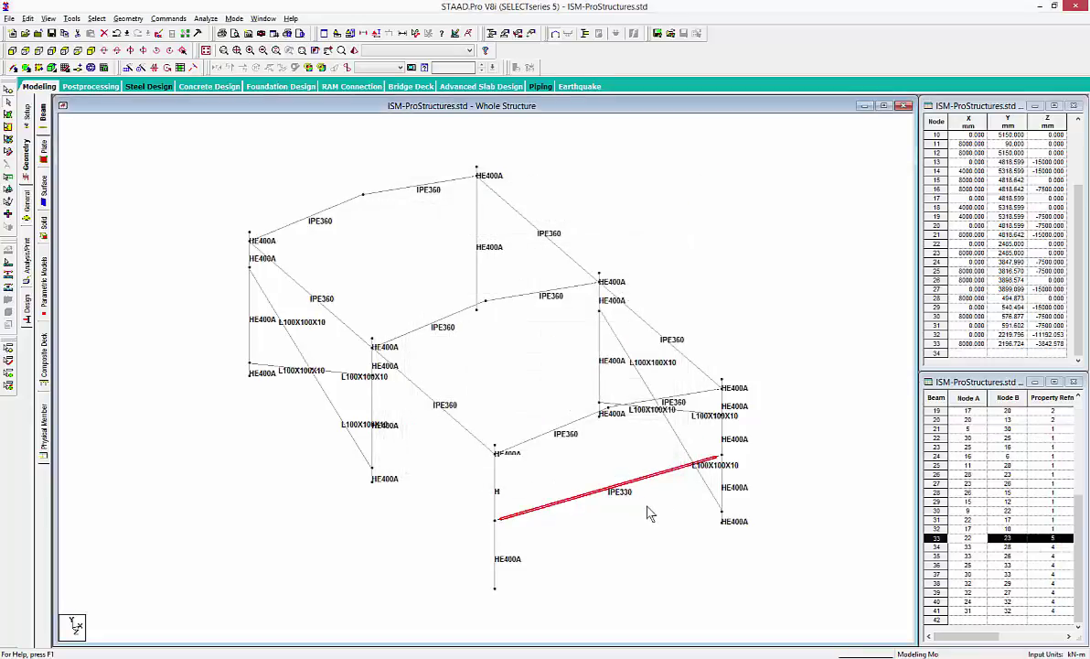
click(640, 542)
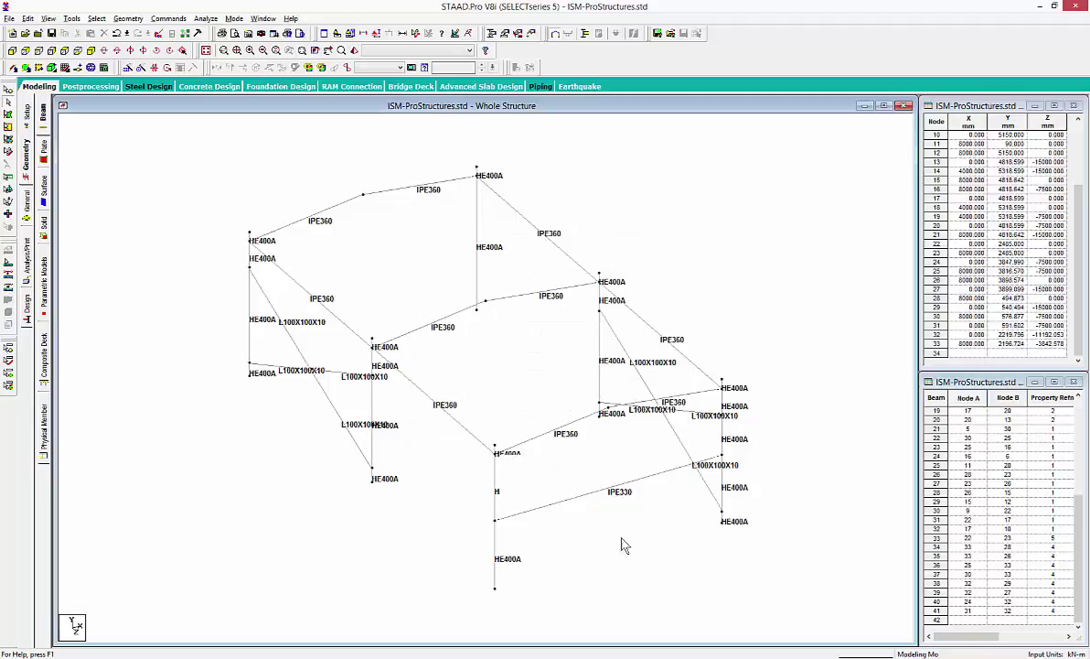
click(565, 506)
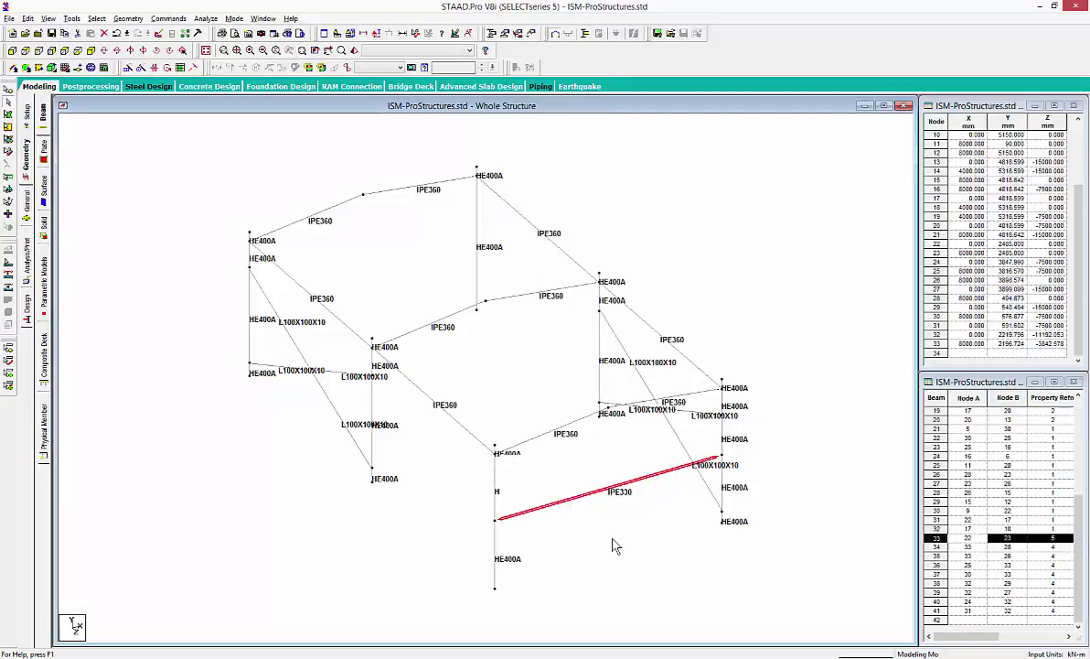
Move the front frame's lower IPE330 beam up by 500 mm in Y, splitting the members at its new nodes, and deselect it
right_click(286, 146)
click(346, 195)
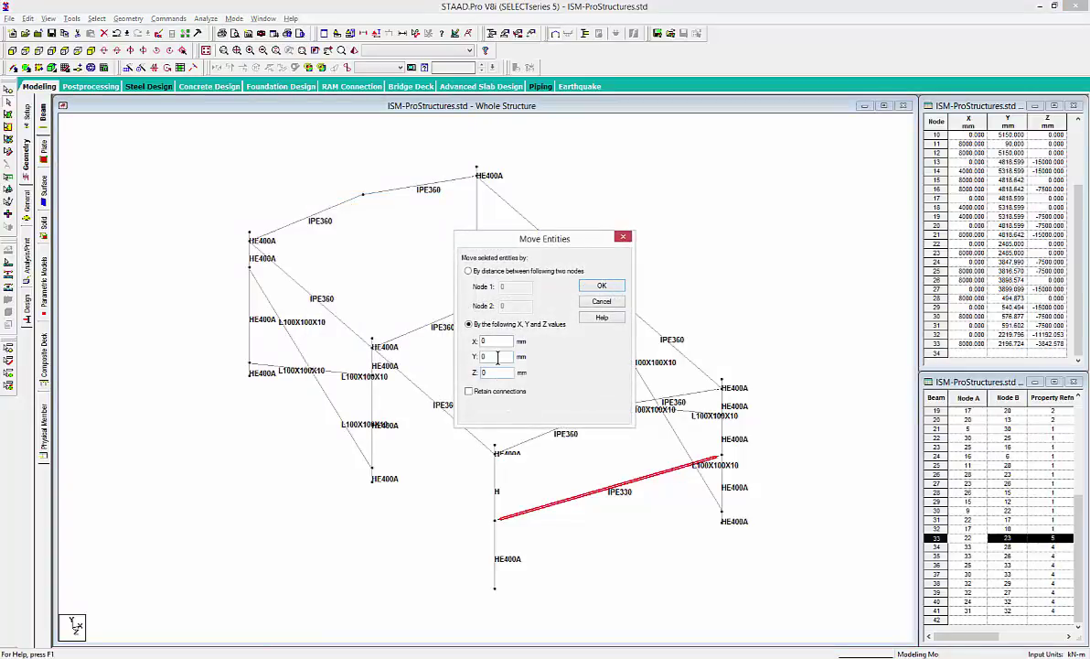
text(500)
click(602, 285)
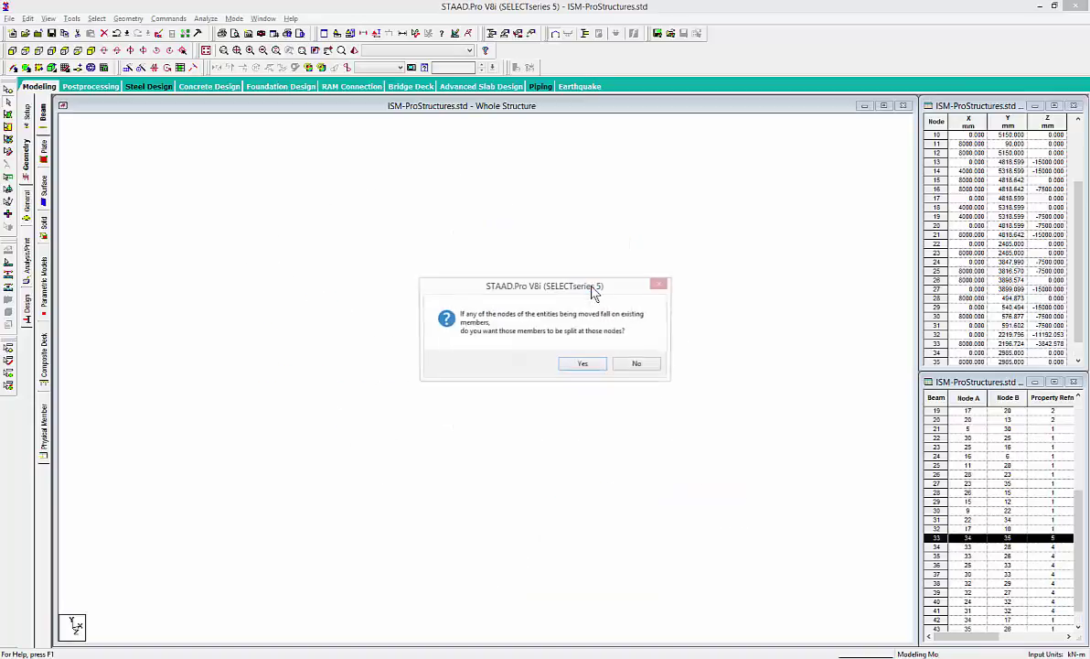
click(585, 364)
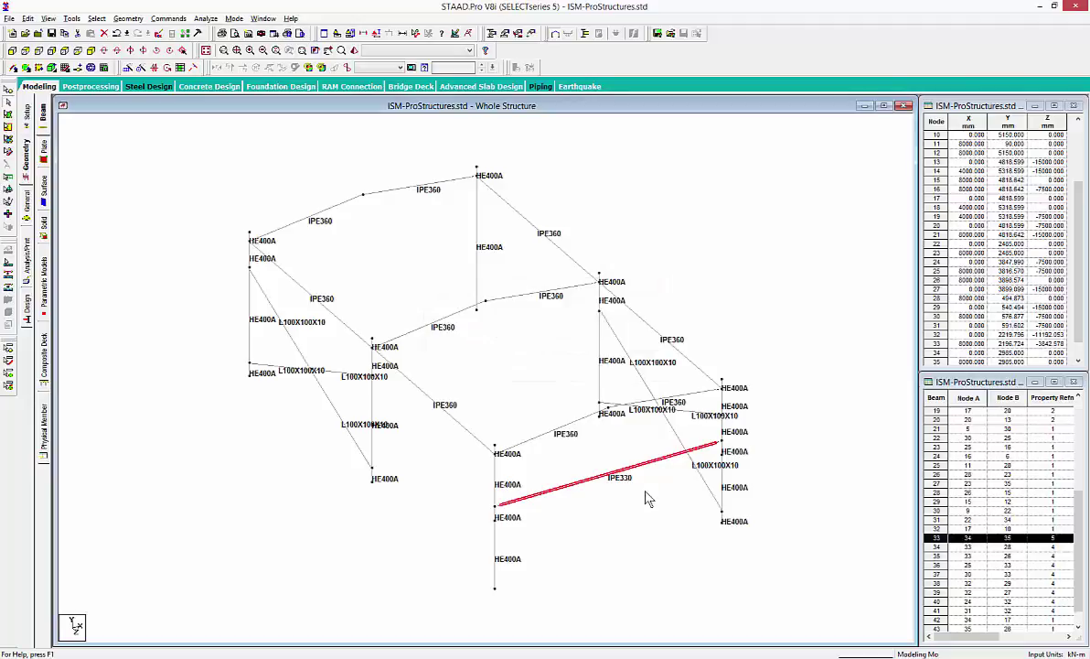
click(627, 528)
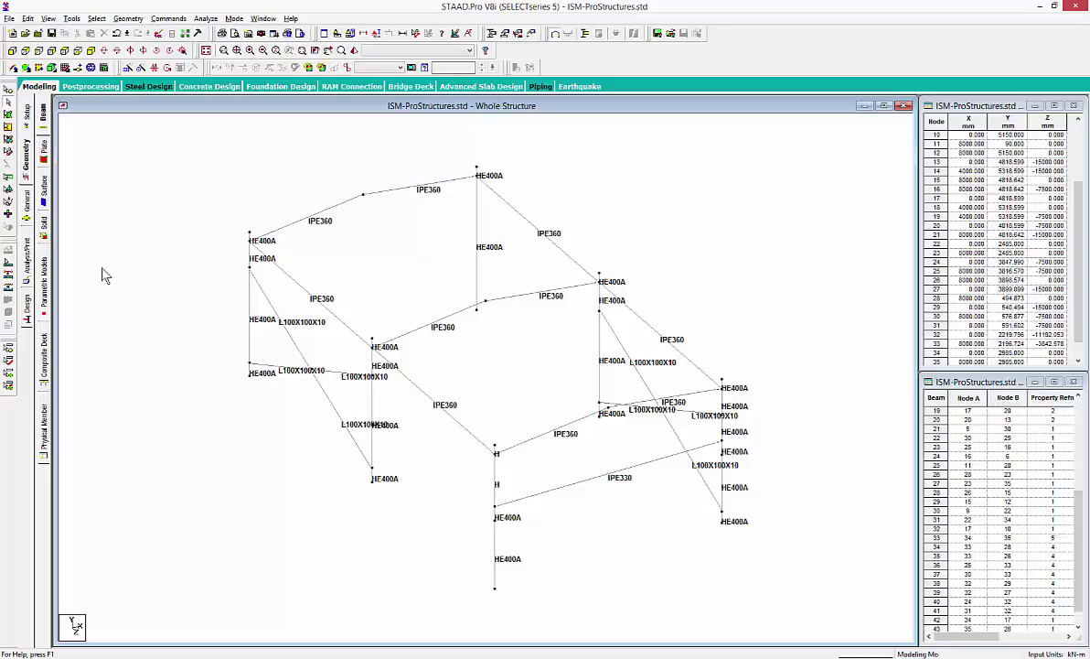
Start updating the ISM-Exchange.Ism.Dgn repository from the current STAAD model and agree to proceed
click(8, 19)
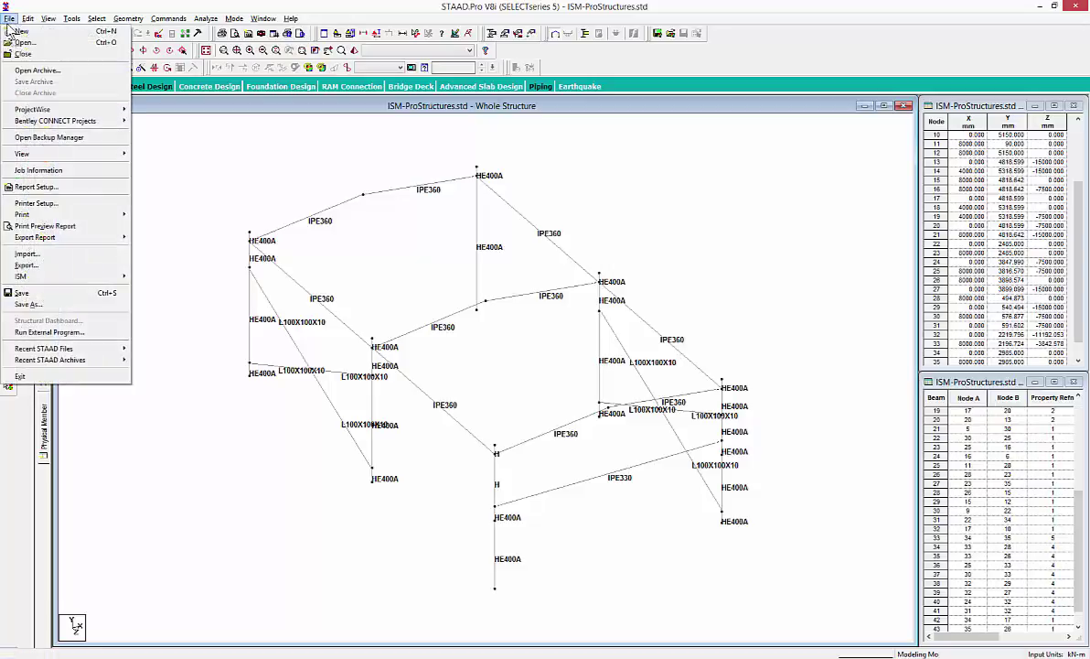
mouse_move(66, 278)
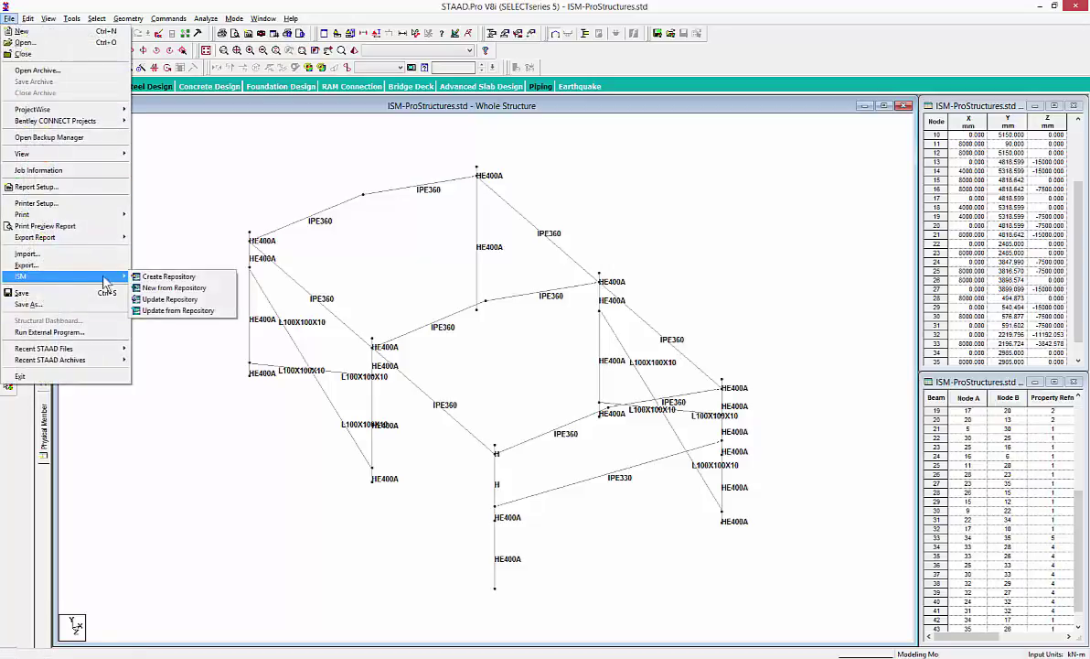
click(190, 301)
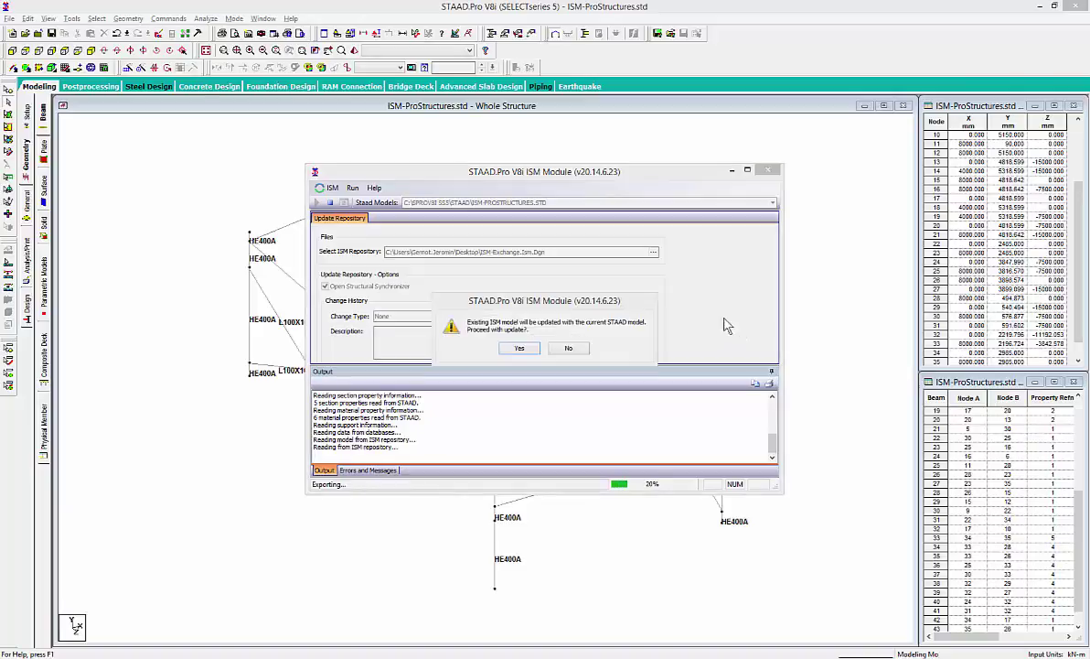
click(519, 347)
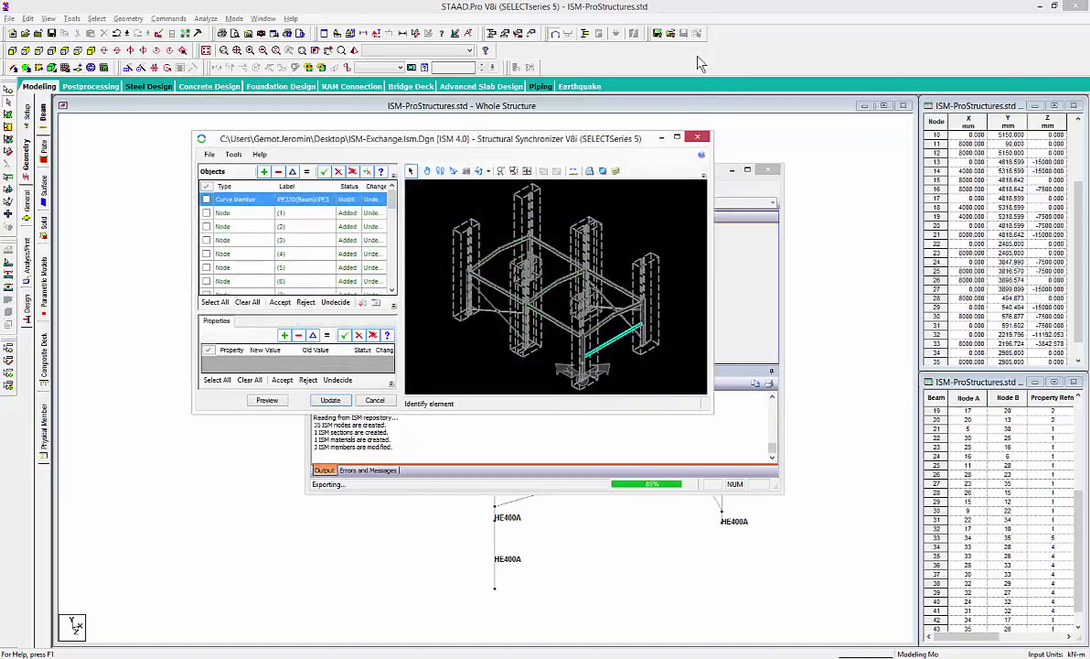
Enlarge Structural Synchronizer, accept the changes of all listed objects, and preview the updated frame
click(677, 137)
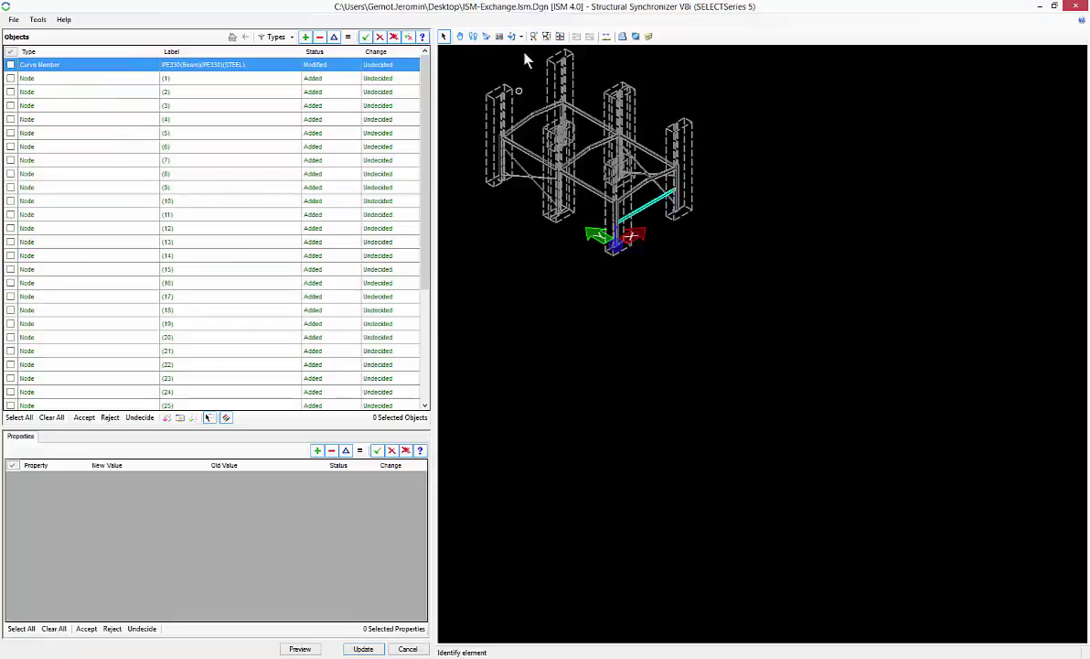
click(514, 36)
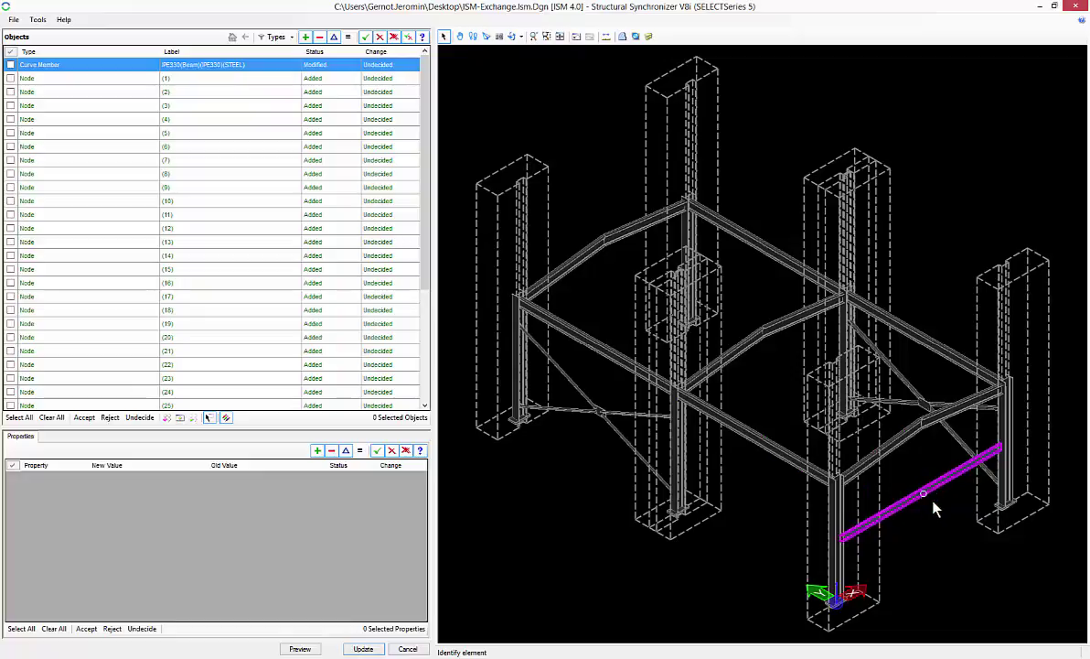
click(19, 417)
click(84, 417)
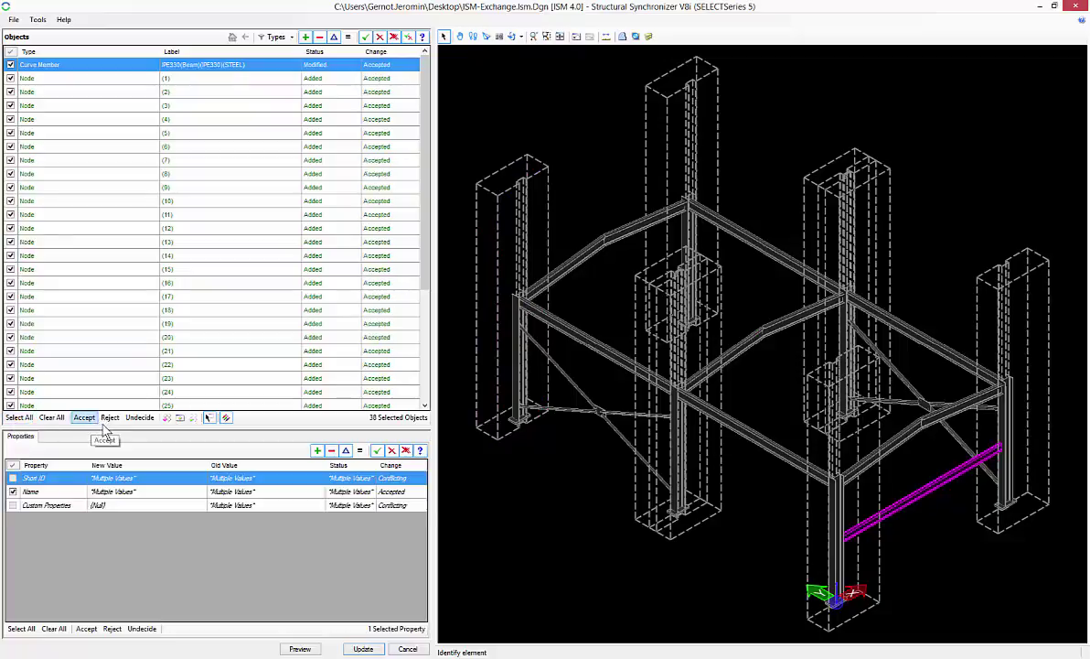
click(300, 648)
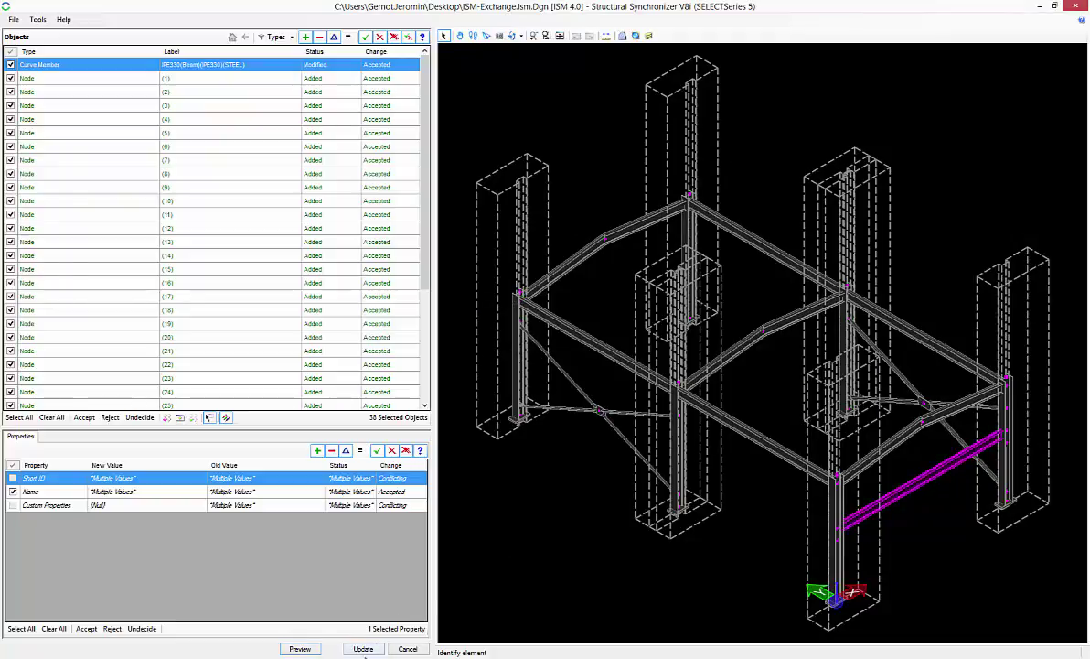
Update the repository with the commit message "Modified with STAAD.Pro" and close the ISM module once the export finishes
click(363, 648)
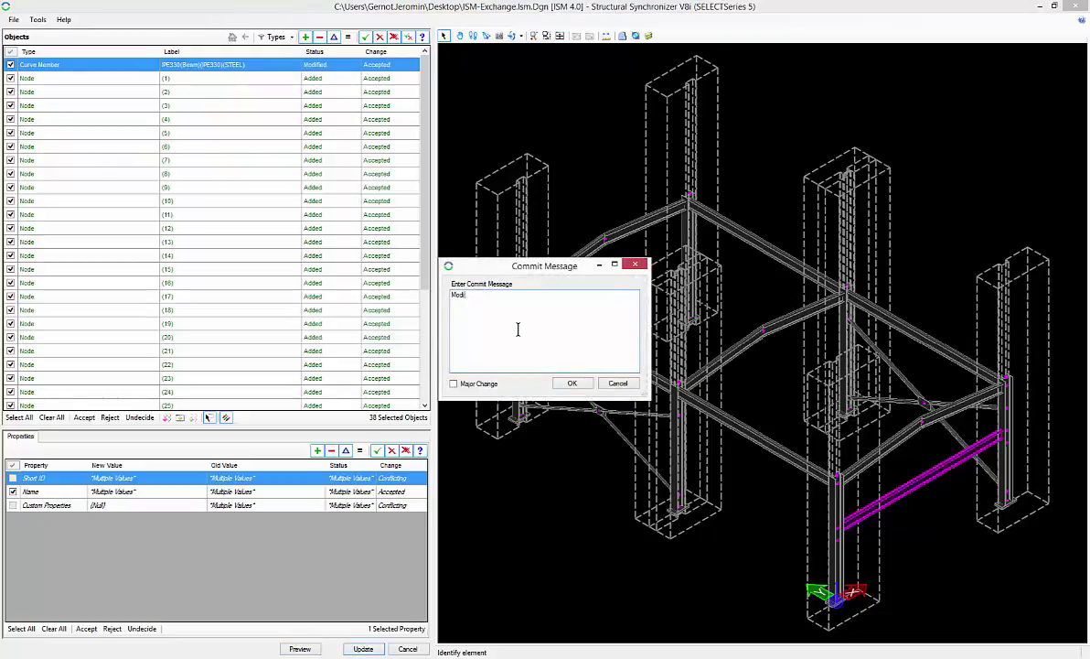
text(Modified wi)
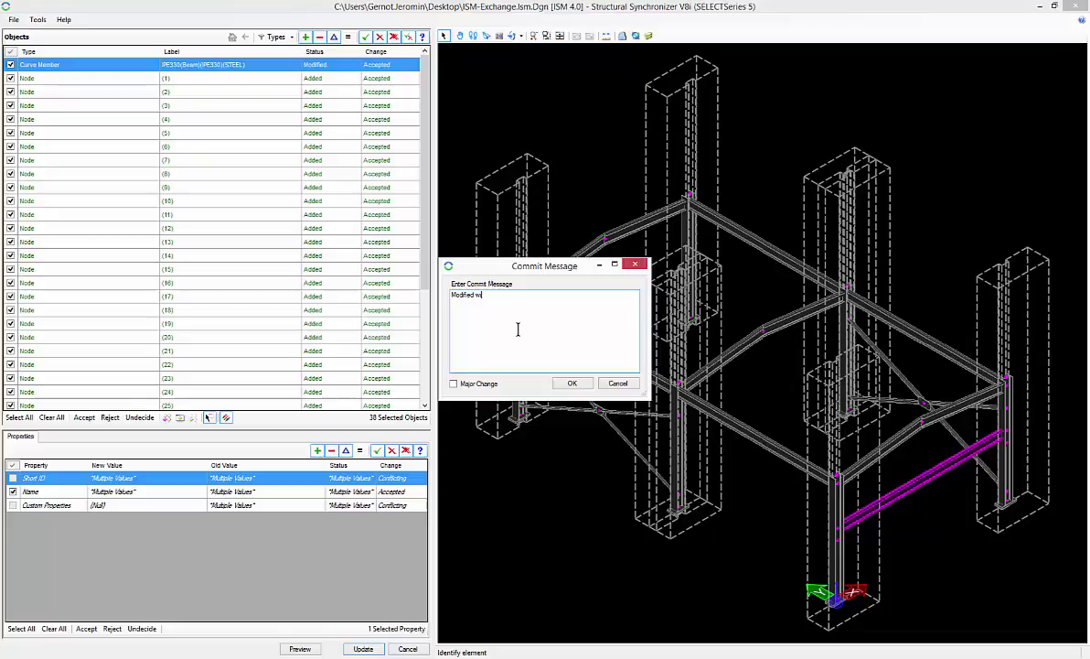
text(th STAAD.Pro)
click(454, 383)
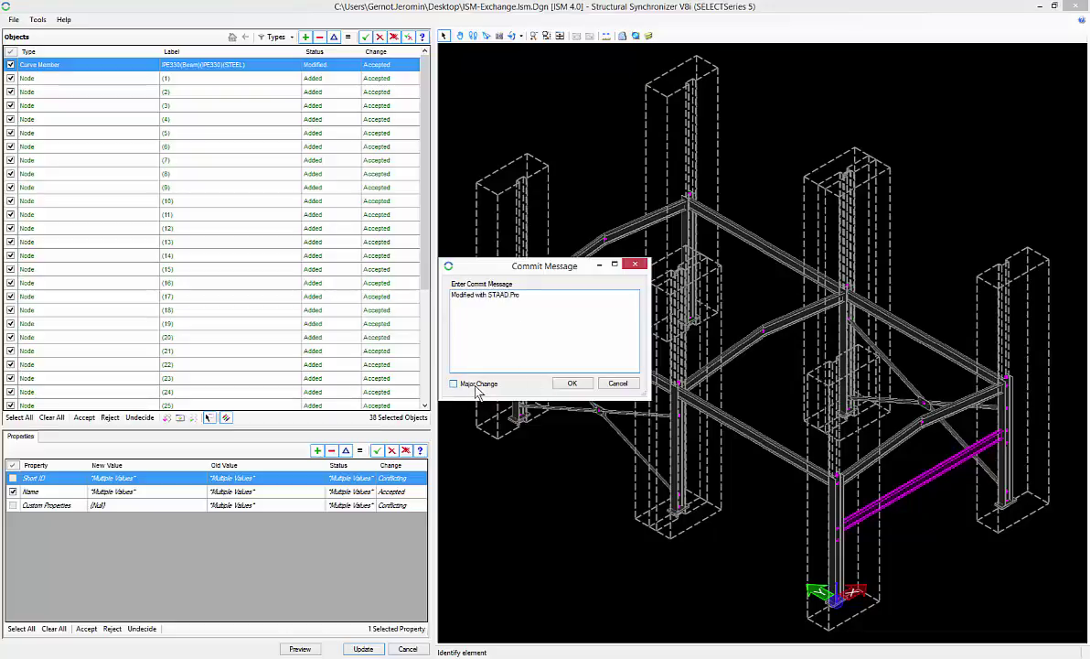
click(567, 384)
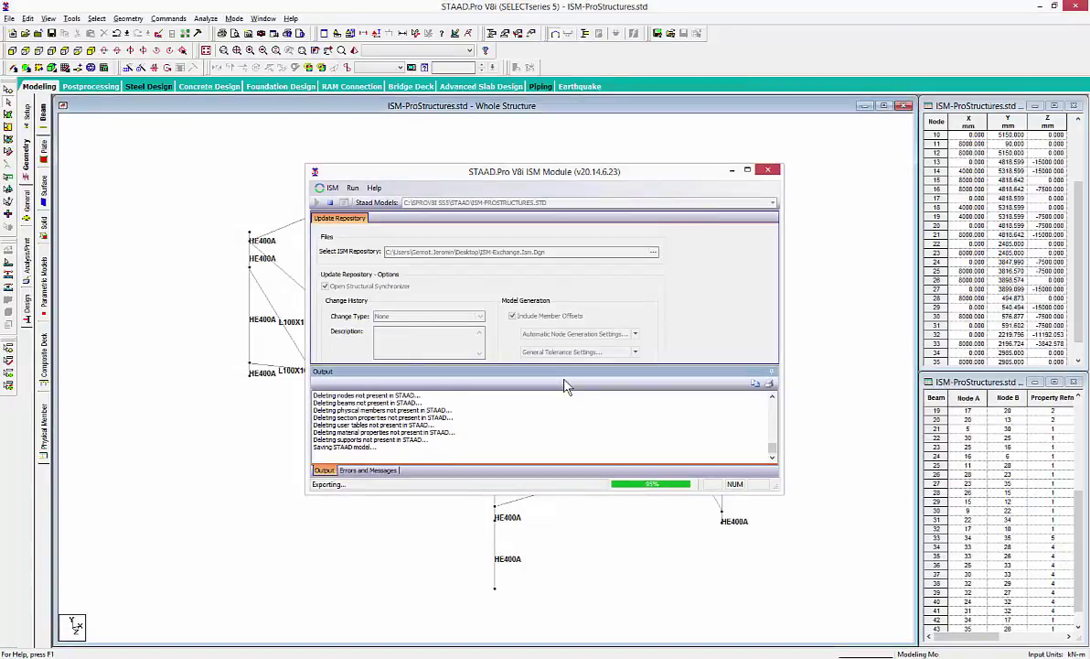
click(543, 348)
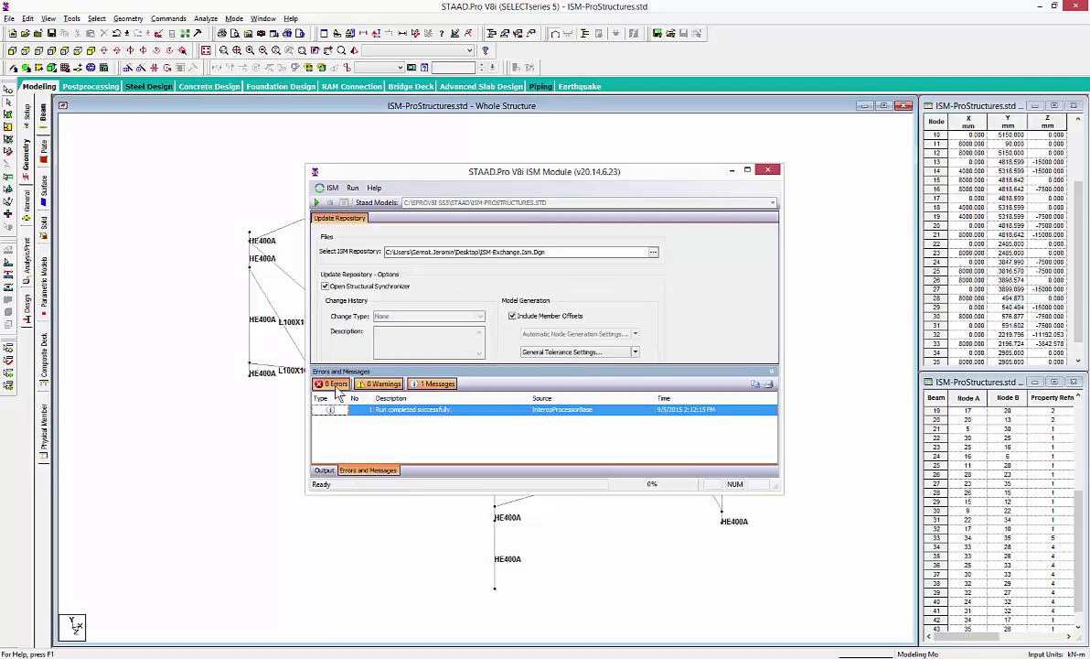
click(769, 171)
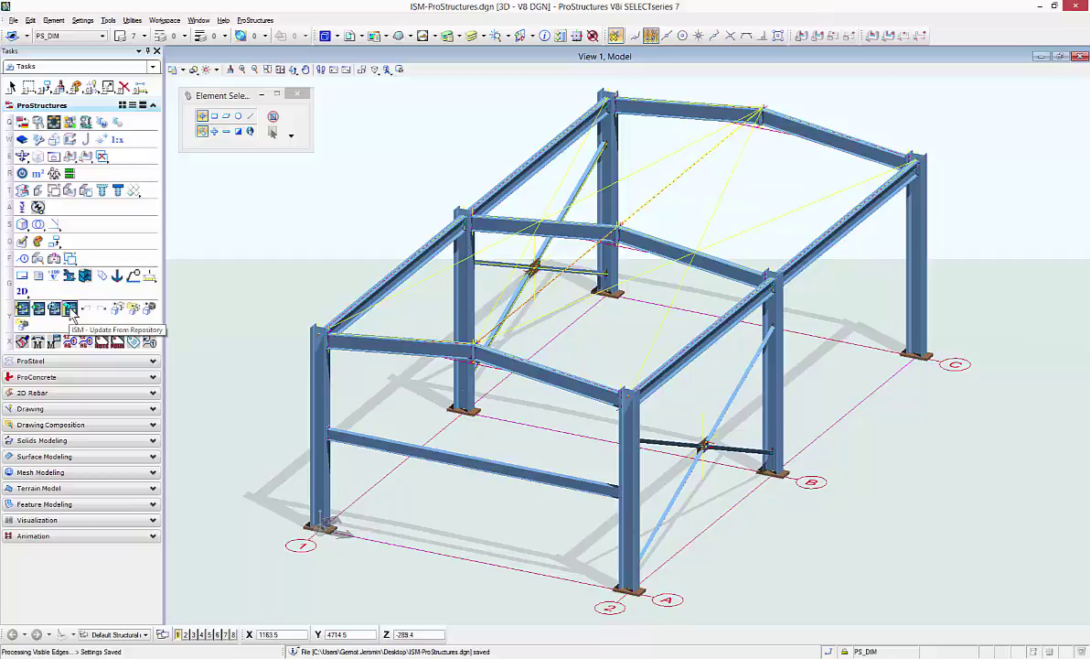
Switch to ProStructures and start an update from the ISM-Exchange.Ism.Dgn repository, confirming the material selection and section mapping as proposed
click(70, 310)
click(563, 376)
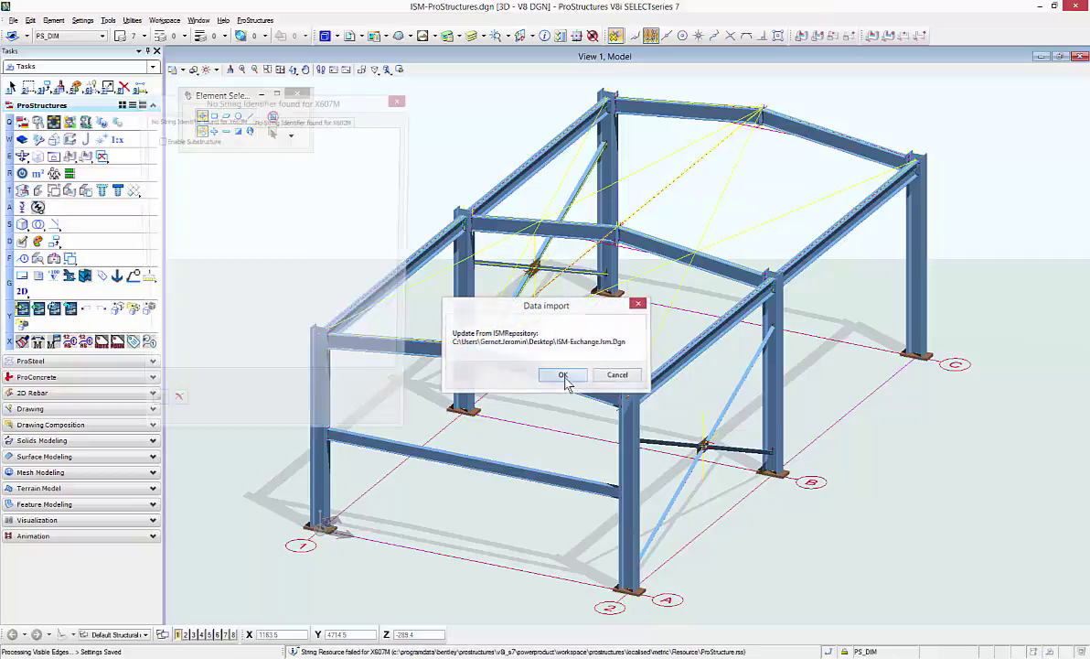
click(154, 401)
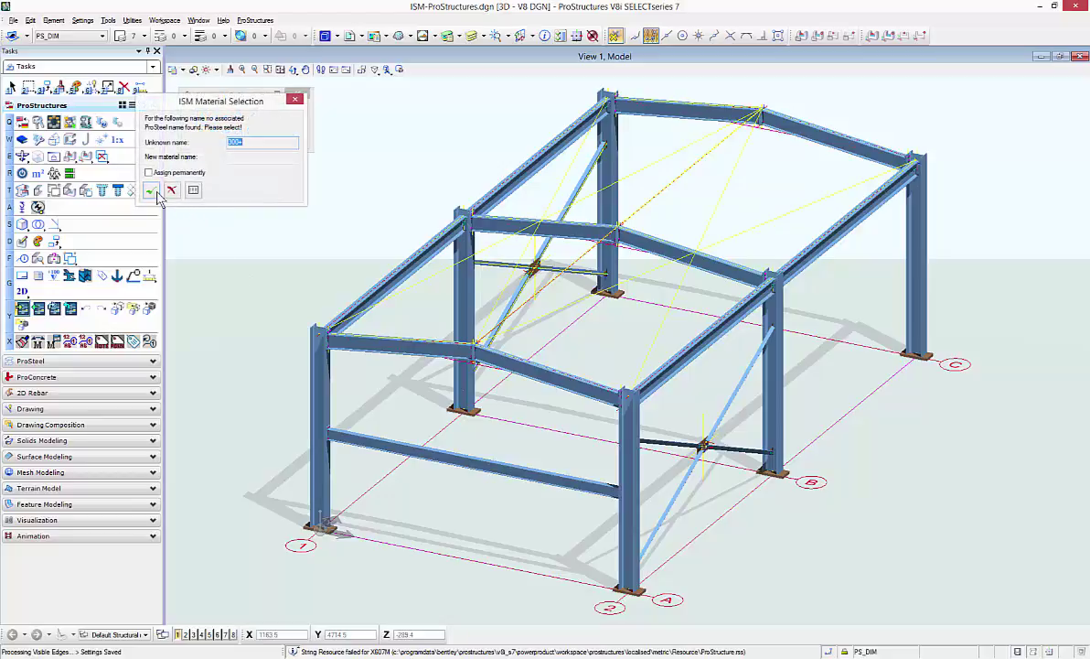
click(151, 192)
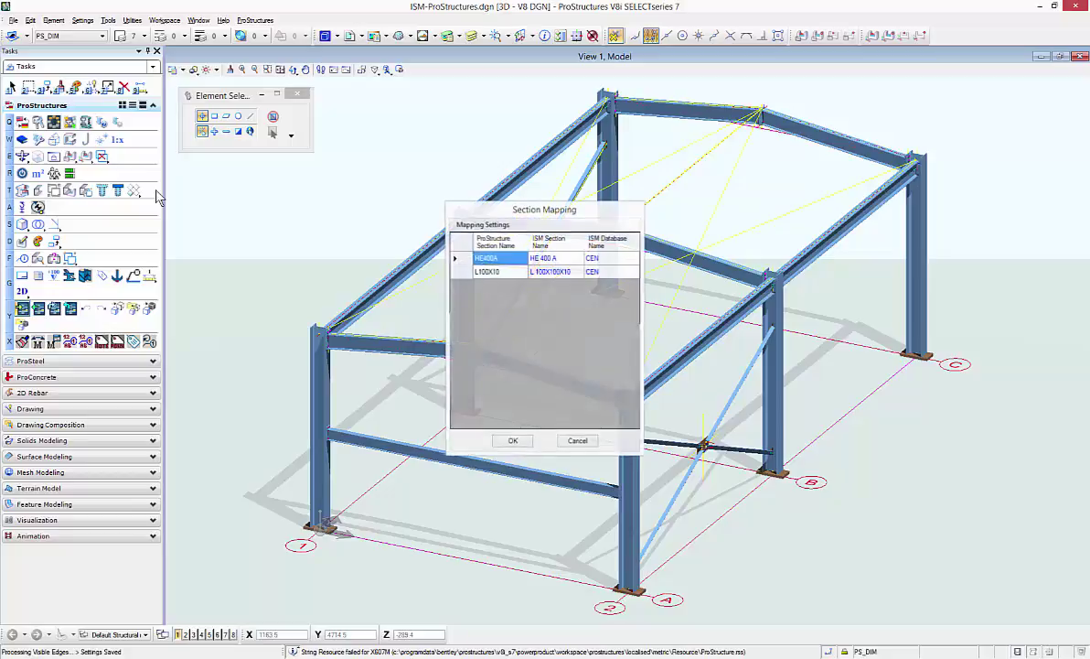
click(513, 441)
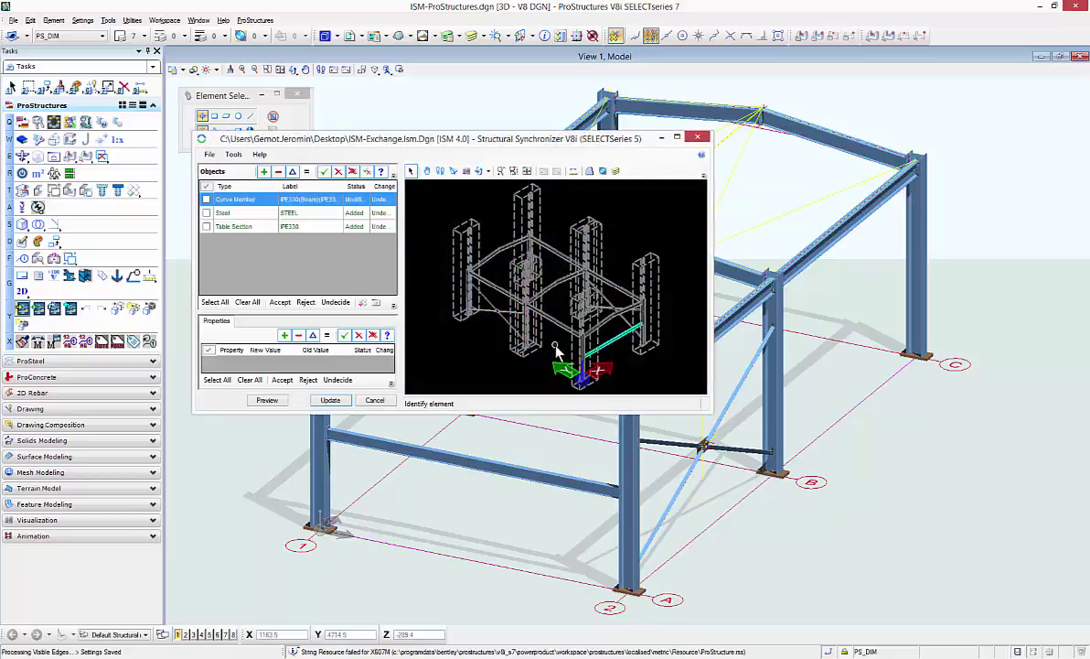
Accept the changed beam, the added STEEL material and the IPE330 section, update the ProStructures model, and acknowledge the import
click(229, 213)
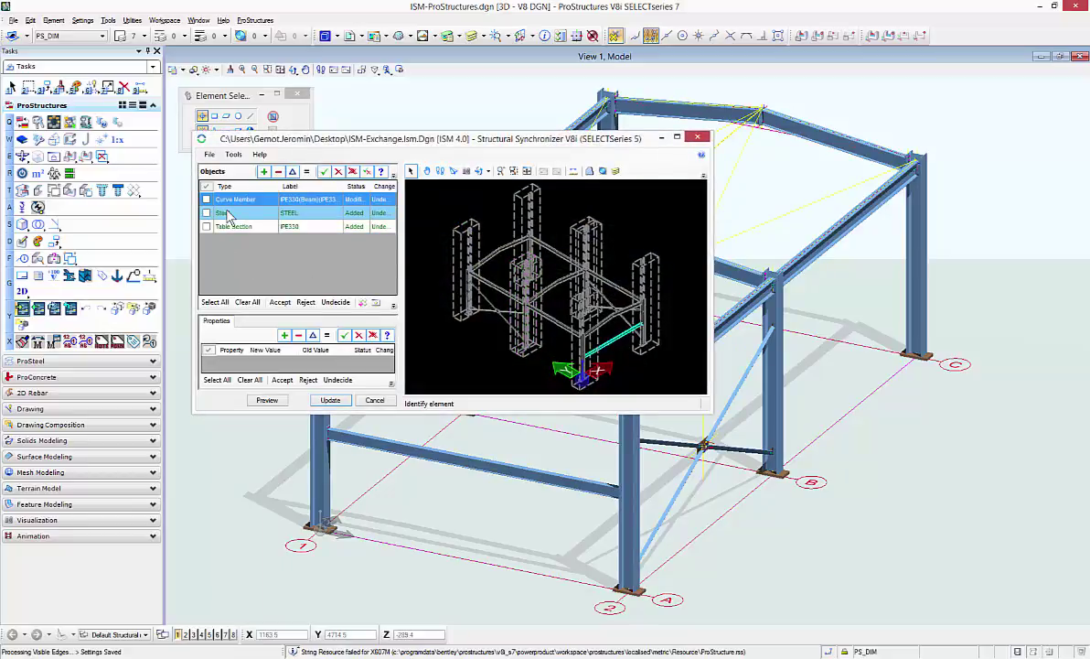
double_click(355, 137)
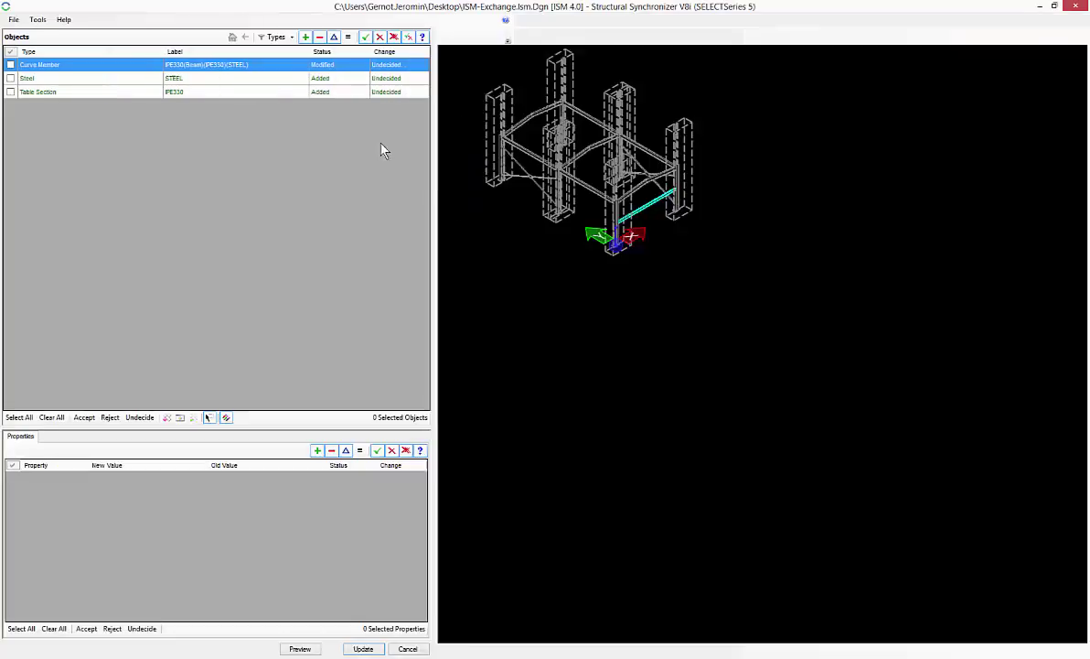
click(559, 37)
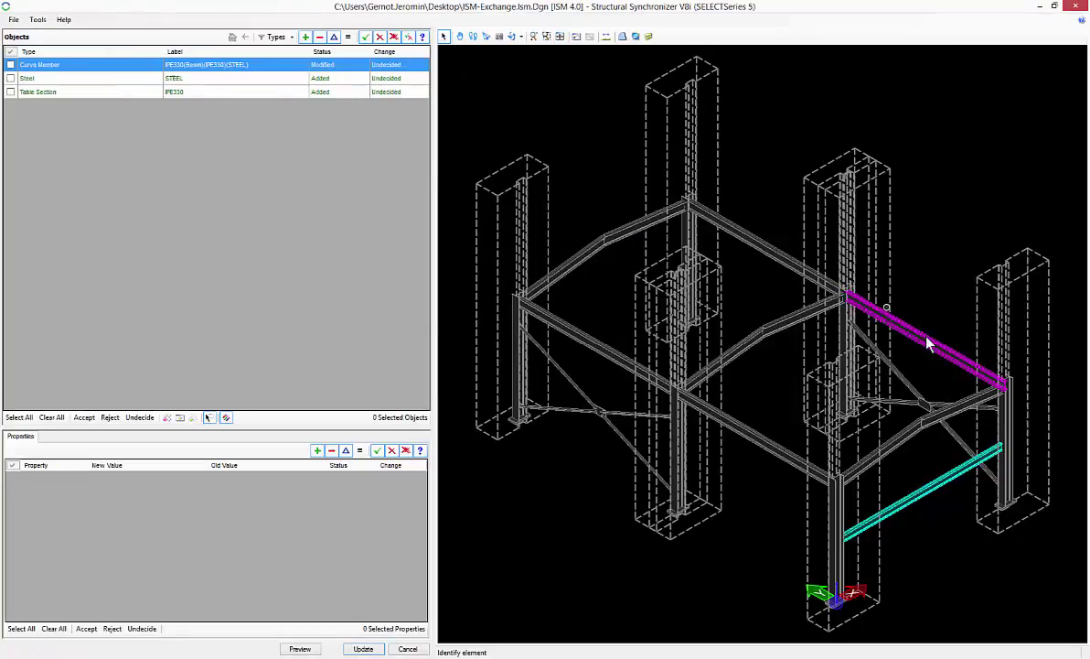
click(19, 417)
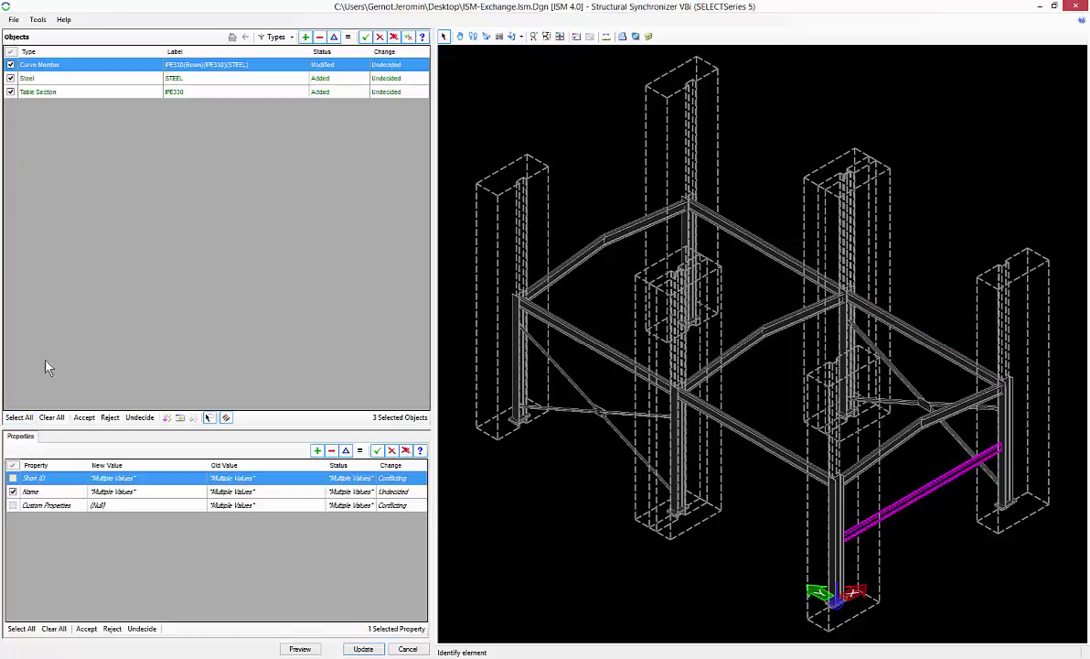
click(87, 418)
click(364, 649)
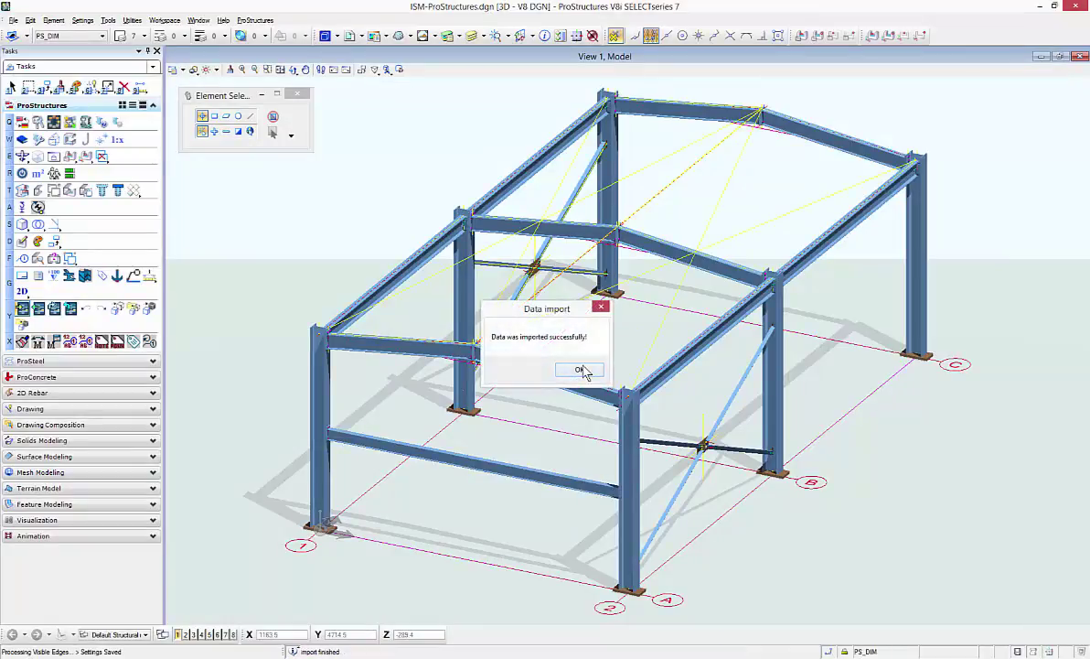
click(583, 370)
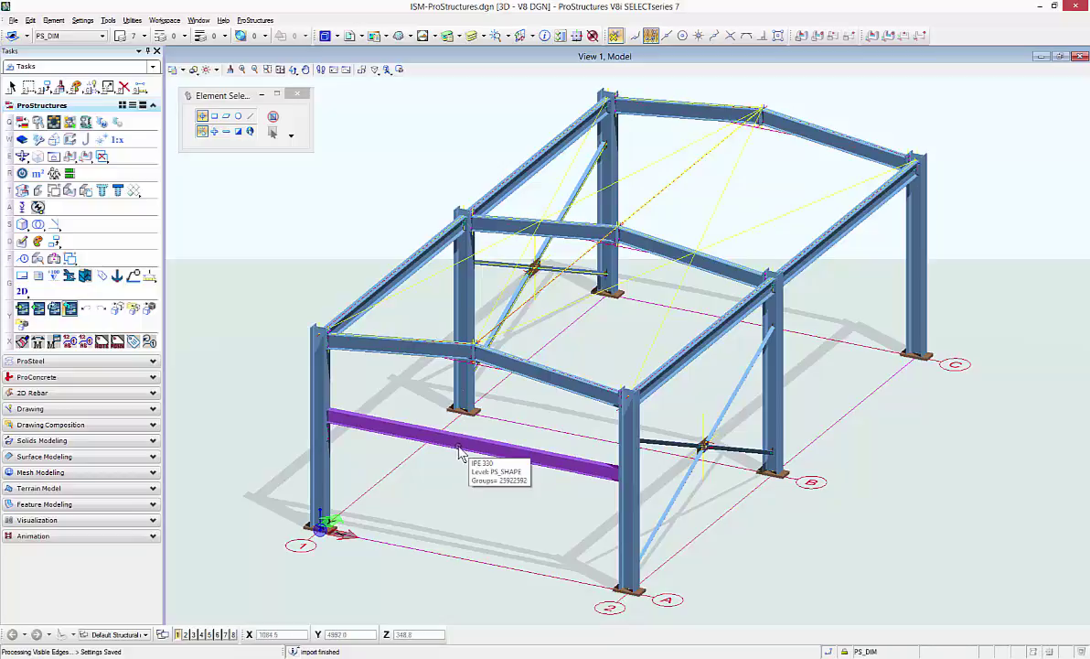
Modify the end plate connection at the IPE 330 beam's column 1 end, toggling its Doubler plate option to realign the plate with the beam
scroll(325, 441, up, 2)
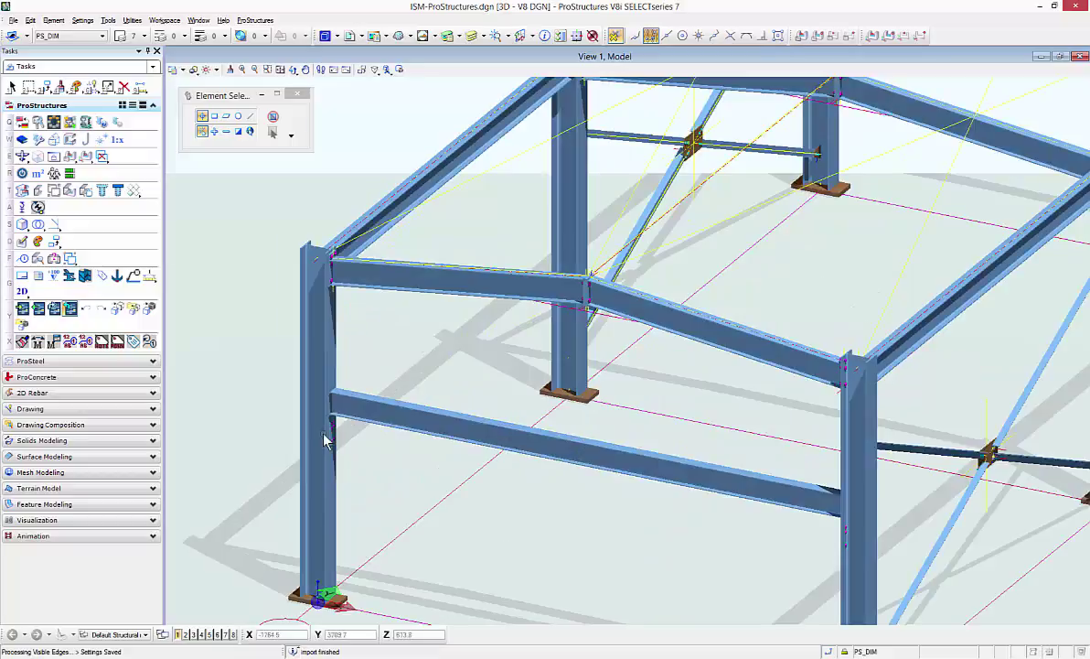
scroll(325, 441, up, 2)
scroll(384, 437, up, 3)
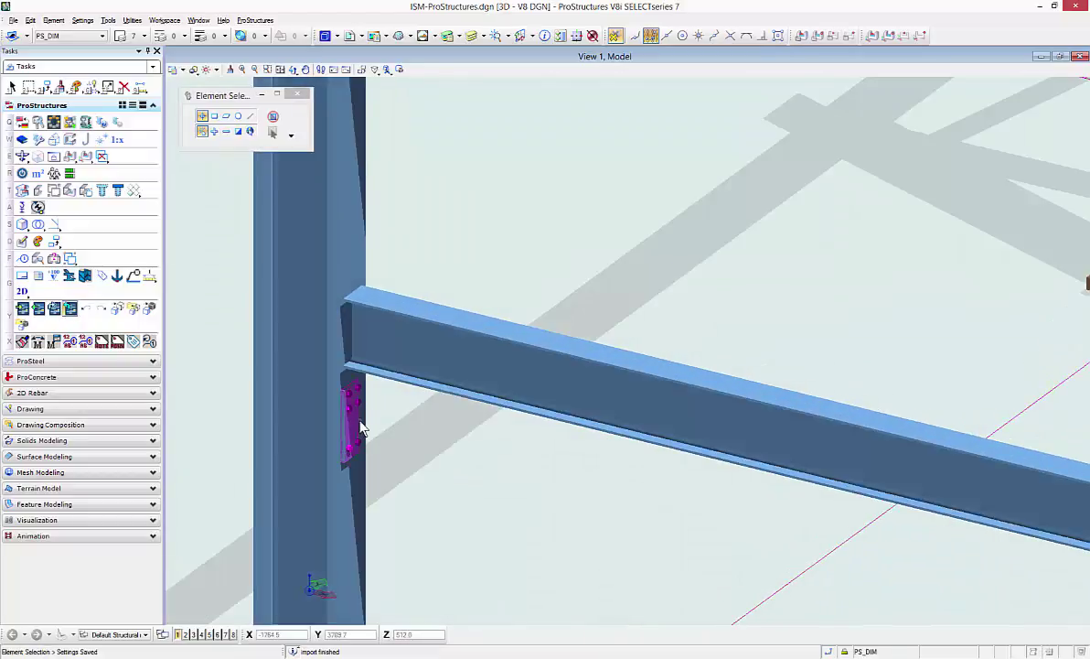
click(357, 427)
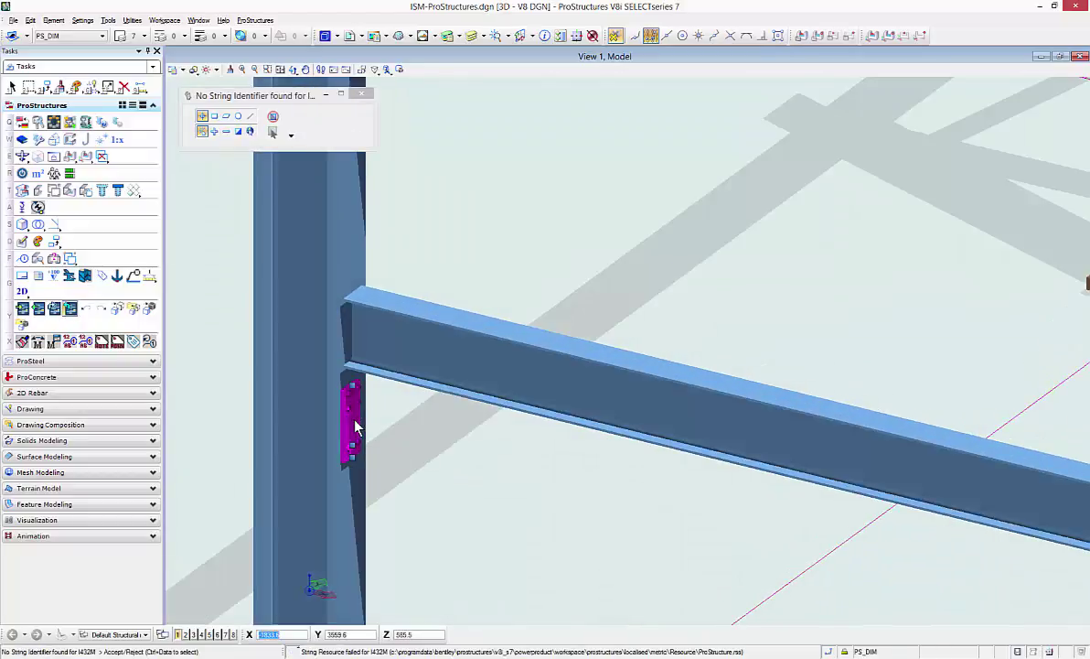
click(357, 427)
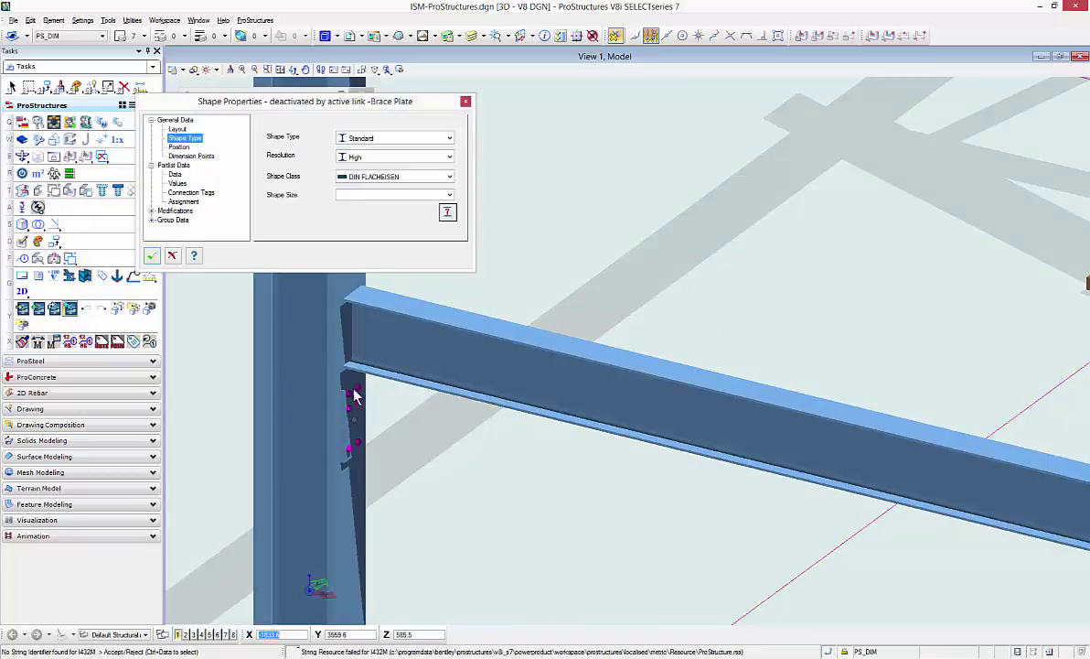
click(356, 430)
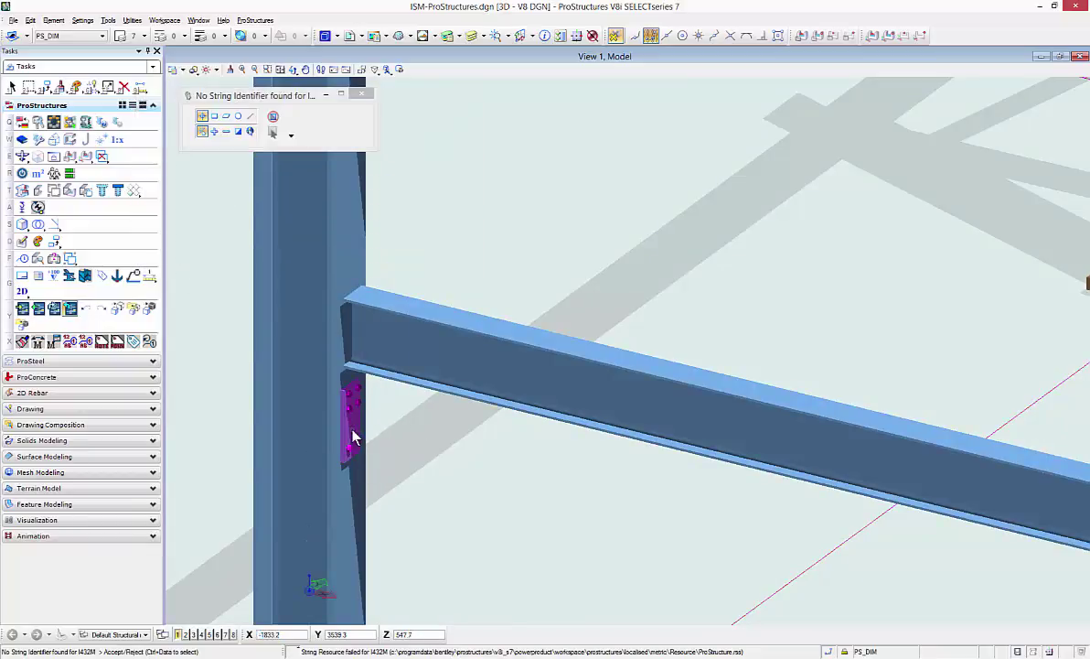
right_click(499, 496)
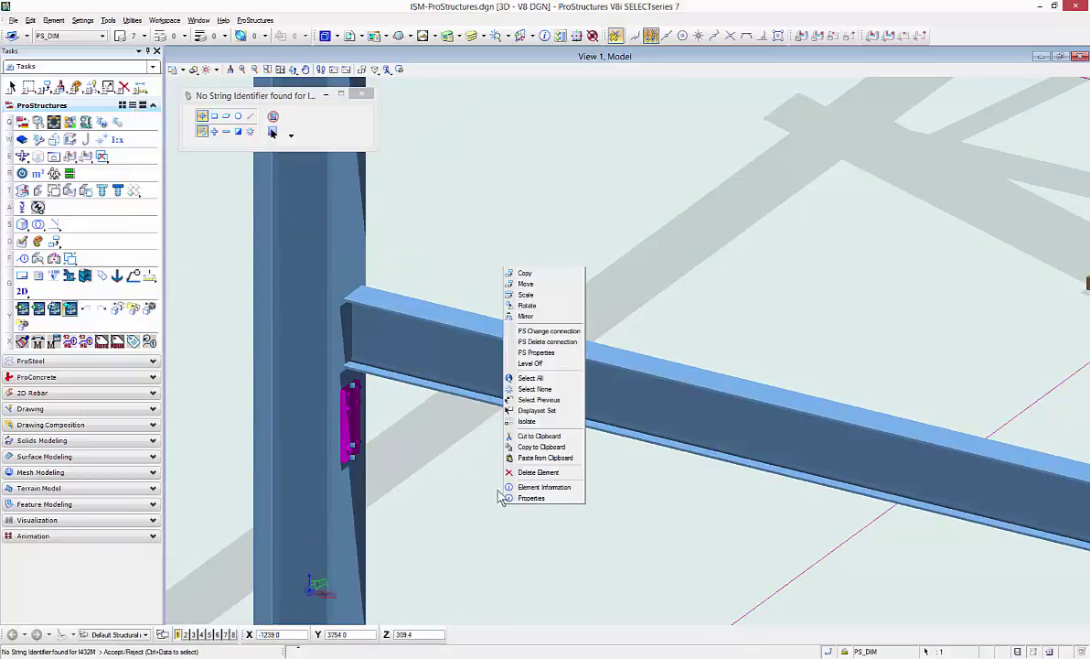
click(555, 333)
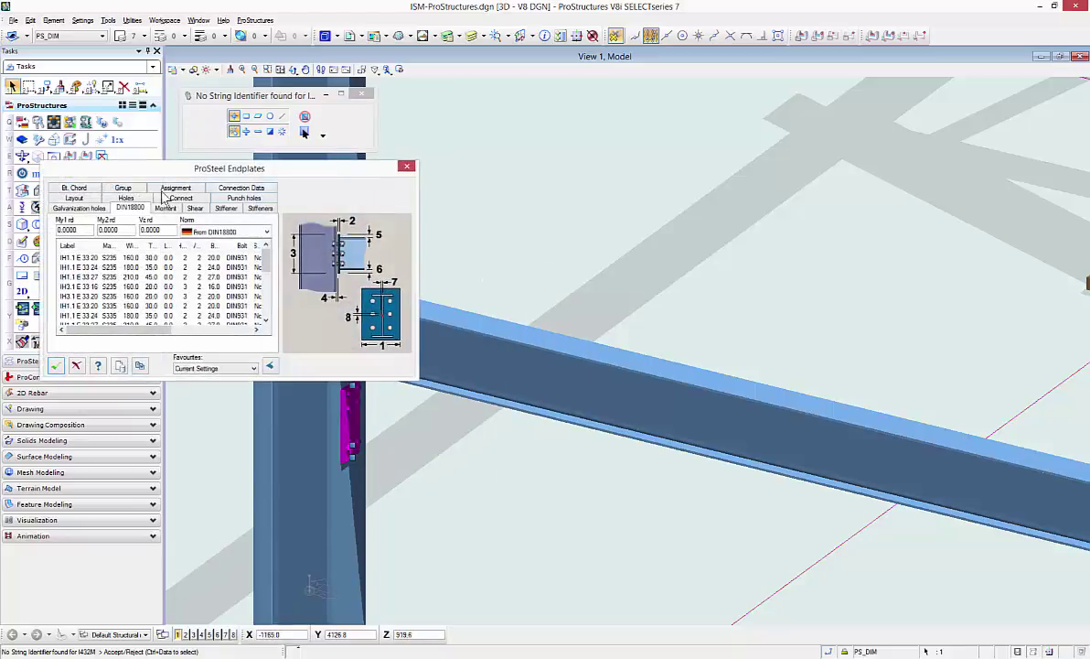
click(74, 198)
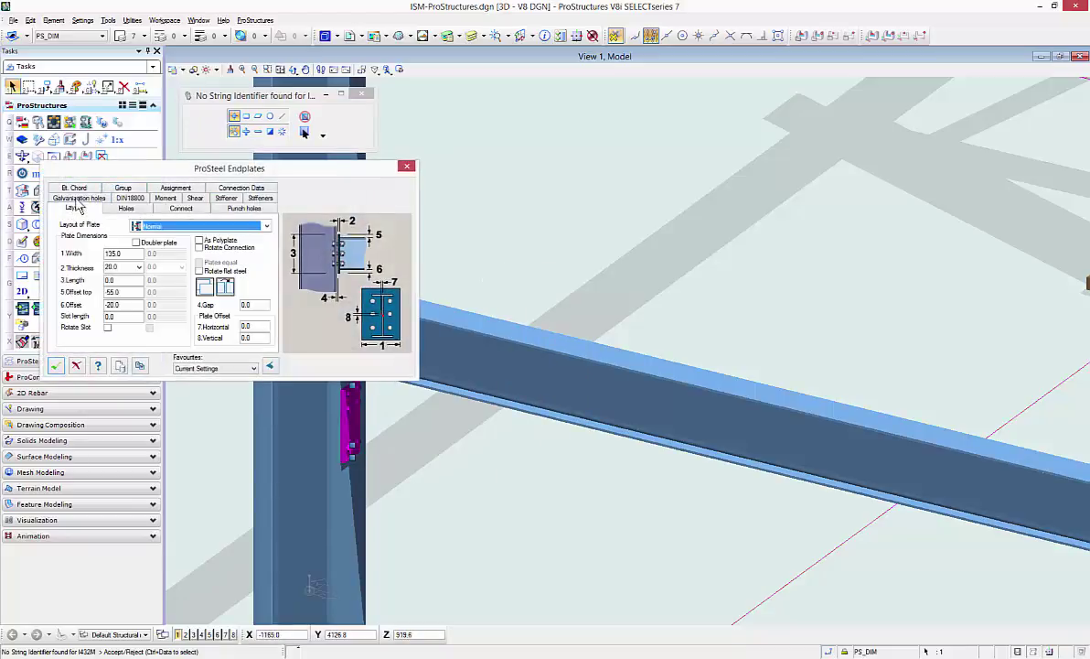
click(135, 242)
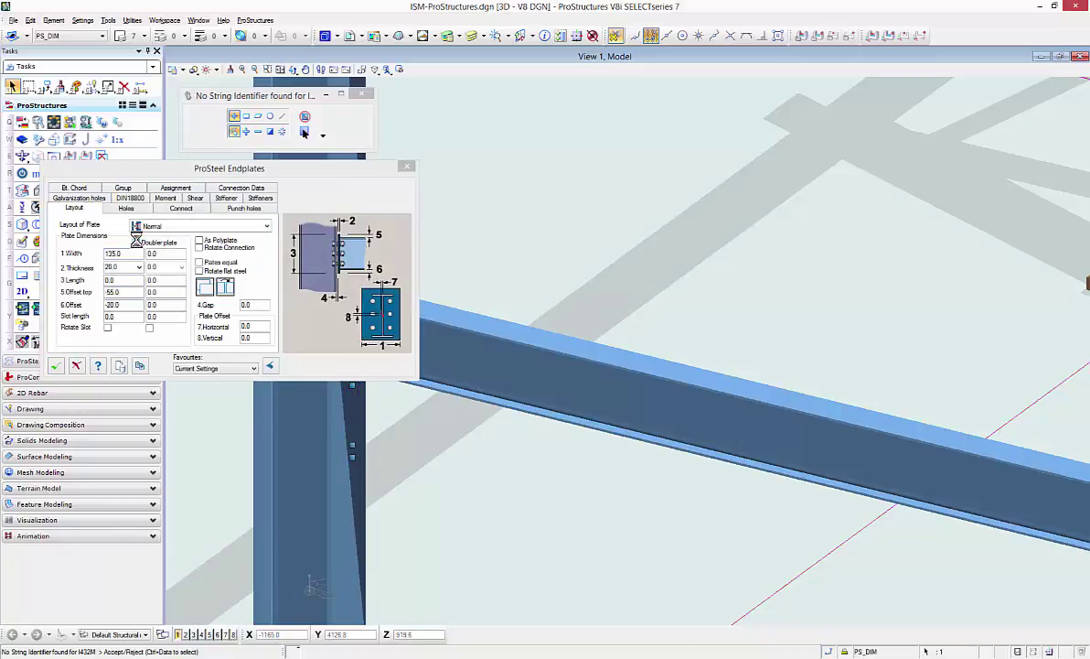
click(55, 365)
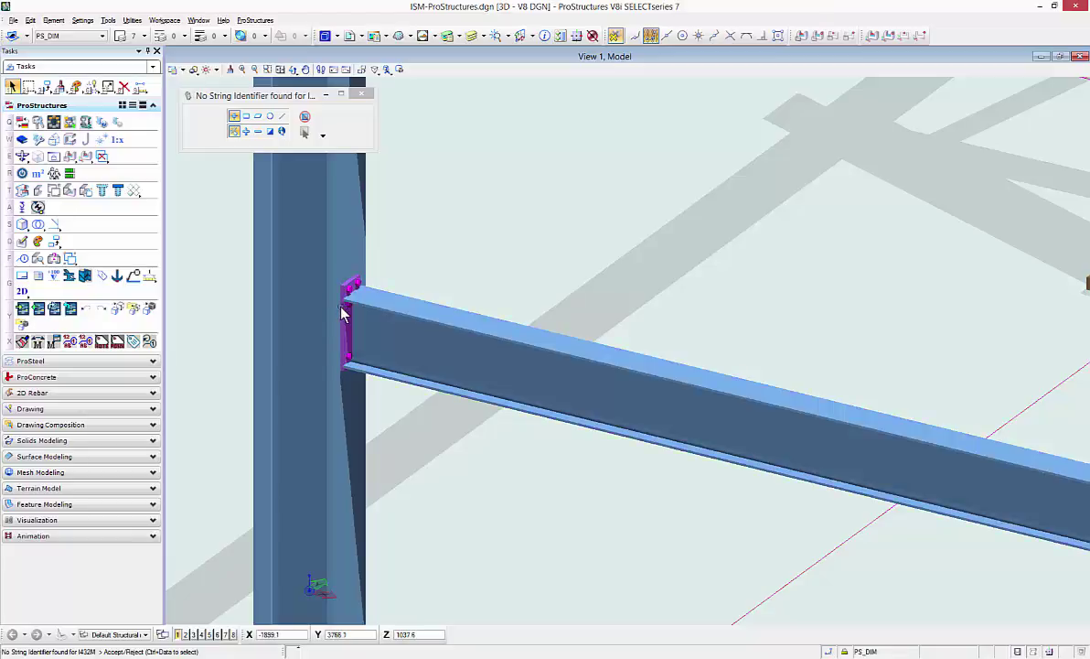
Realign the end plate at the IPE 330 beam's column 2 end by toggling the Doubler plate option in its connection settings
scroll(366, 343, down, 3)
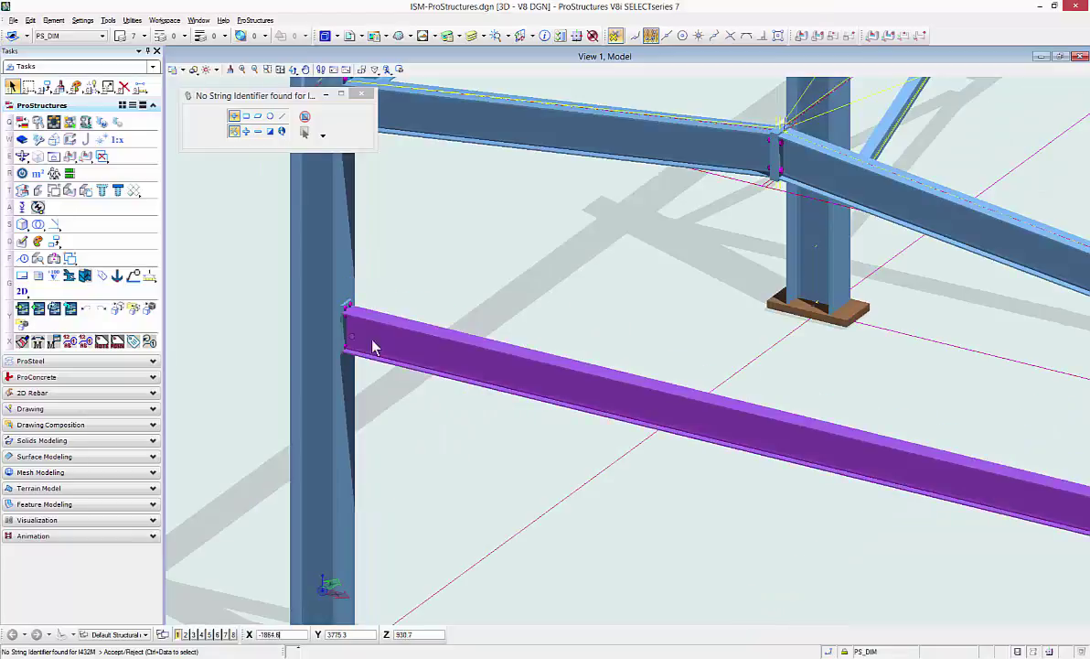
shift+middle_drag(372, 346, 633, 409)
scroll(998, 287, down, 3)
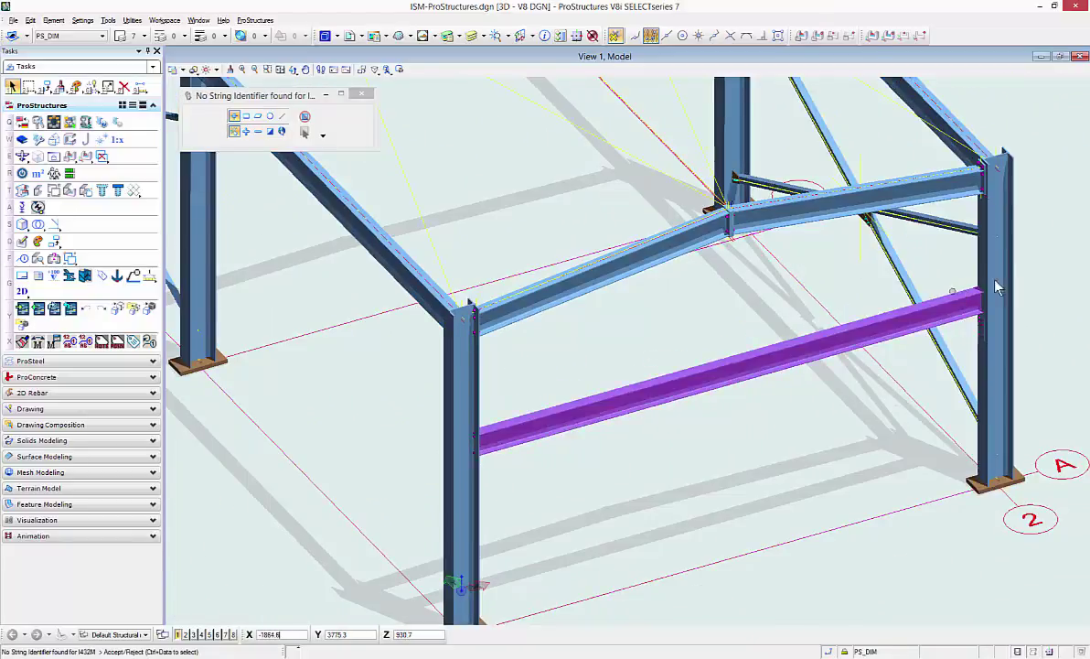
scroll(998, 311, up, 5)
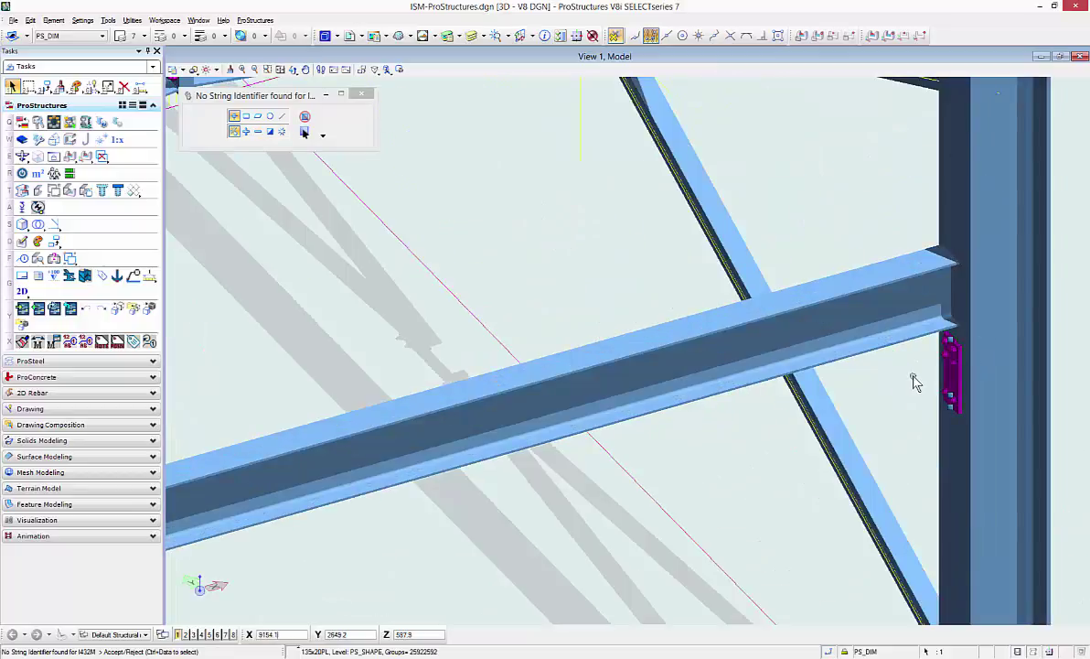
right_click(915, 382)
click(932, 445)
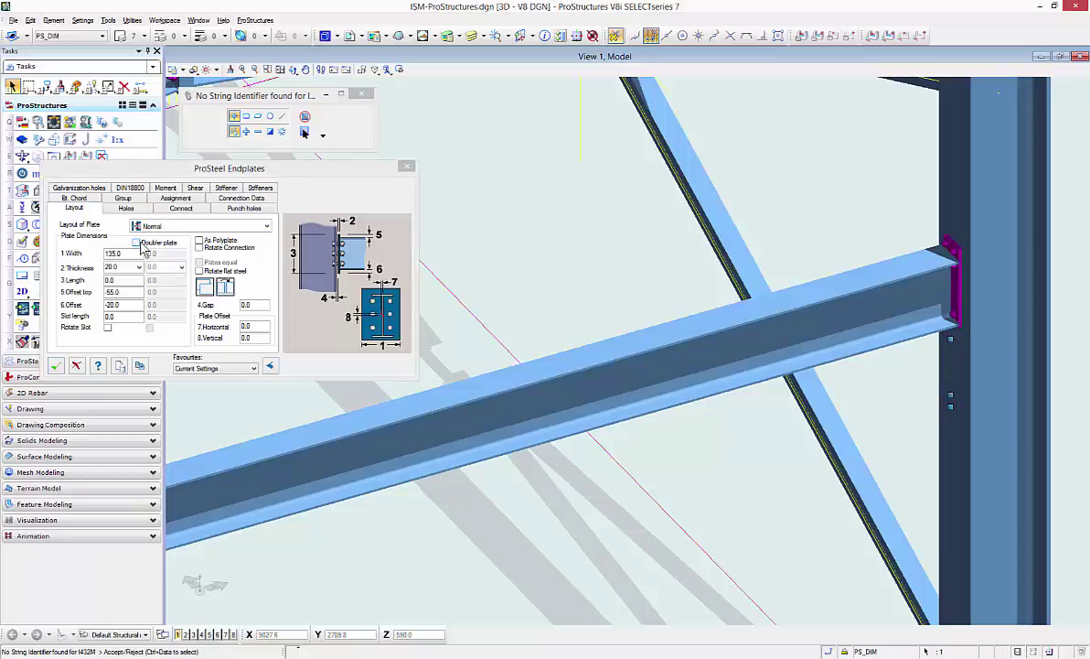
click(74, 366)
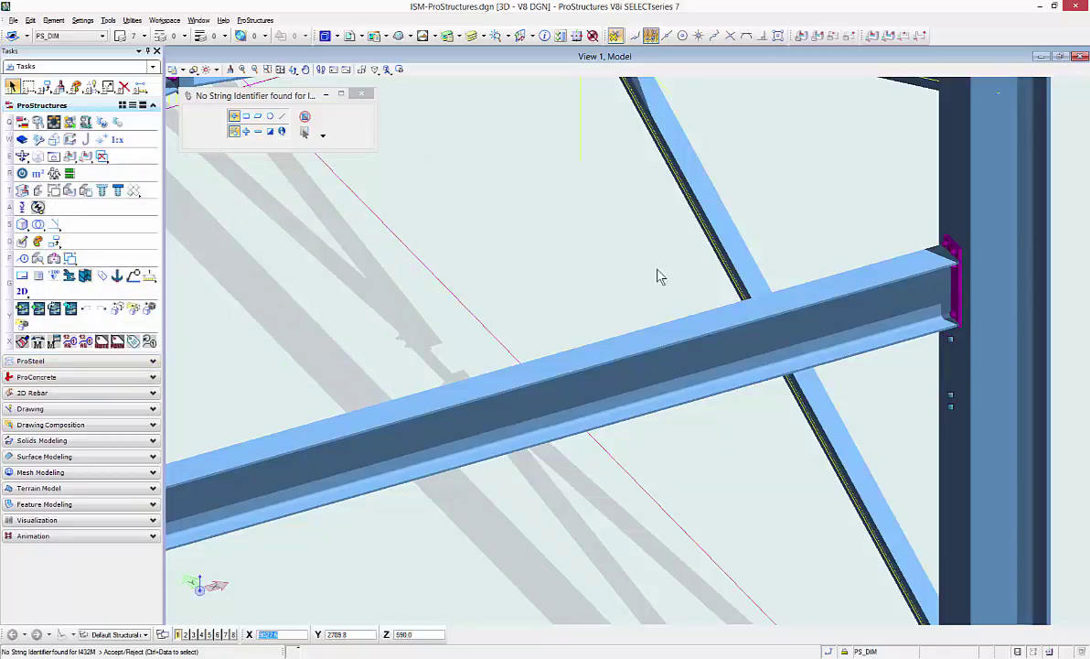
Enable ProStructures snaps in the ProStructures options
scroll(977, 241, down, 5)
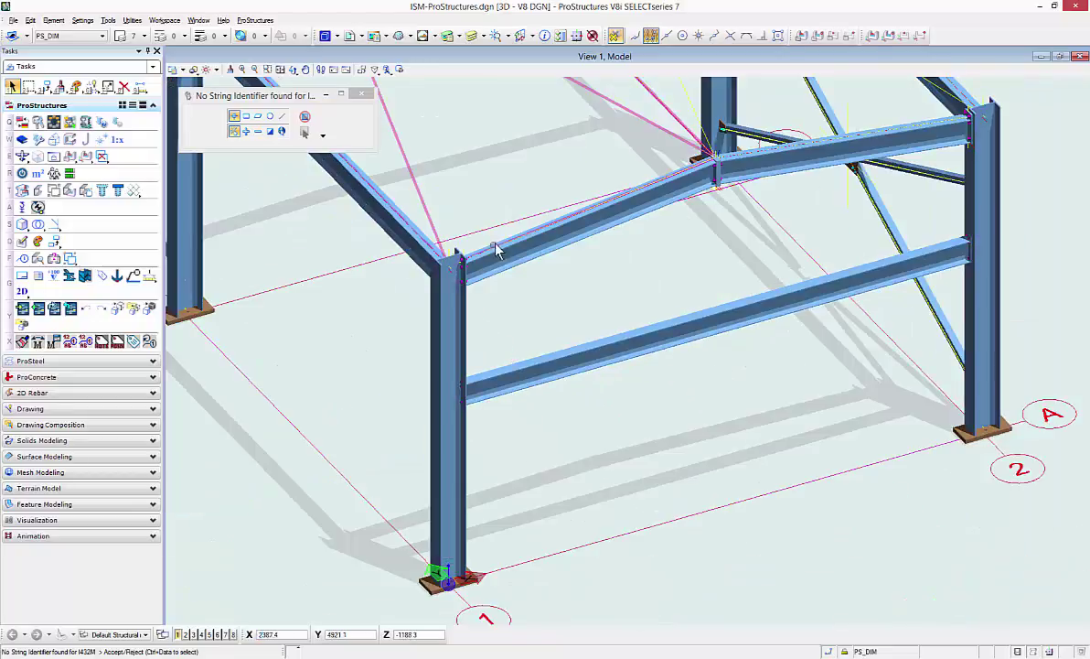
scroll(622, 408, down, 3)
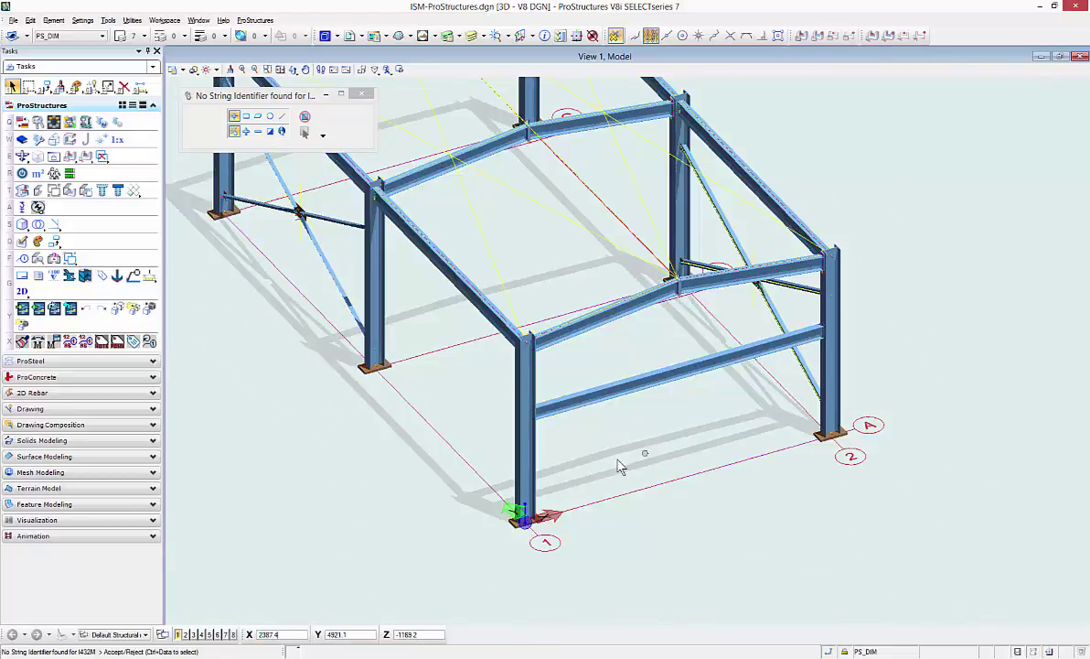
shift+middle_drag(623, 457, 512, 458)
shift+middle_drag(373, 423, 262, 432)
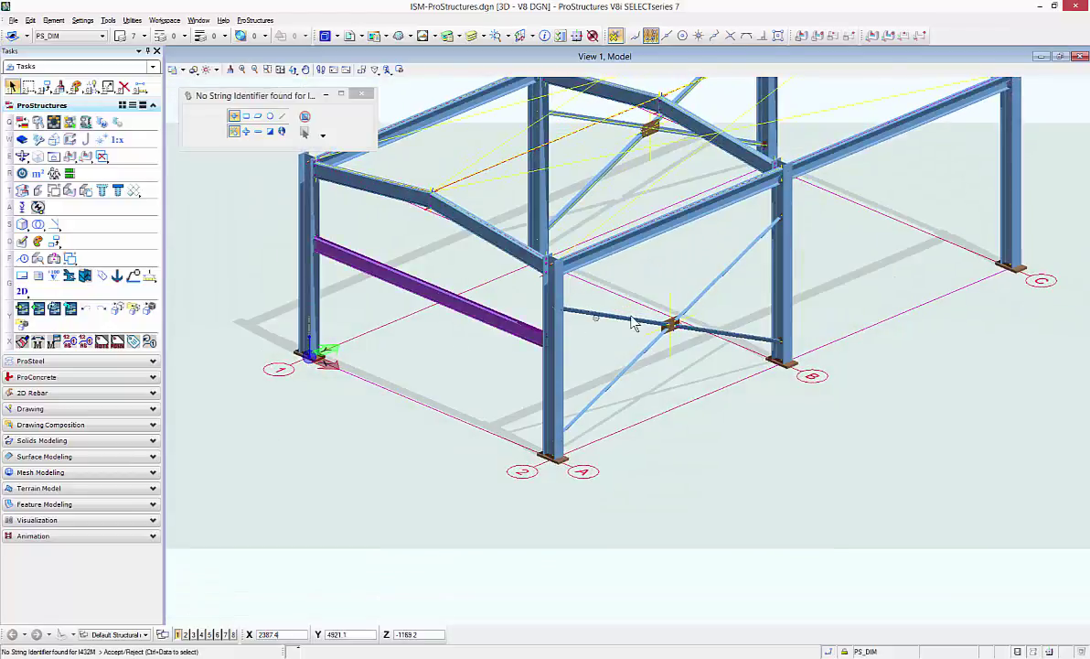
scroll(669, 333, down, 3)
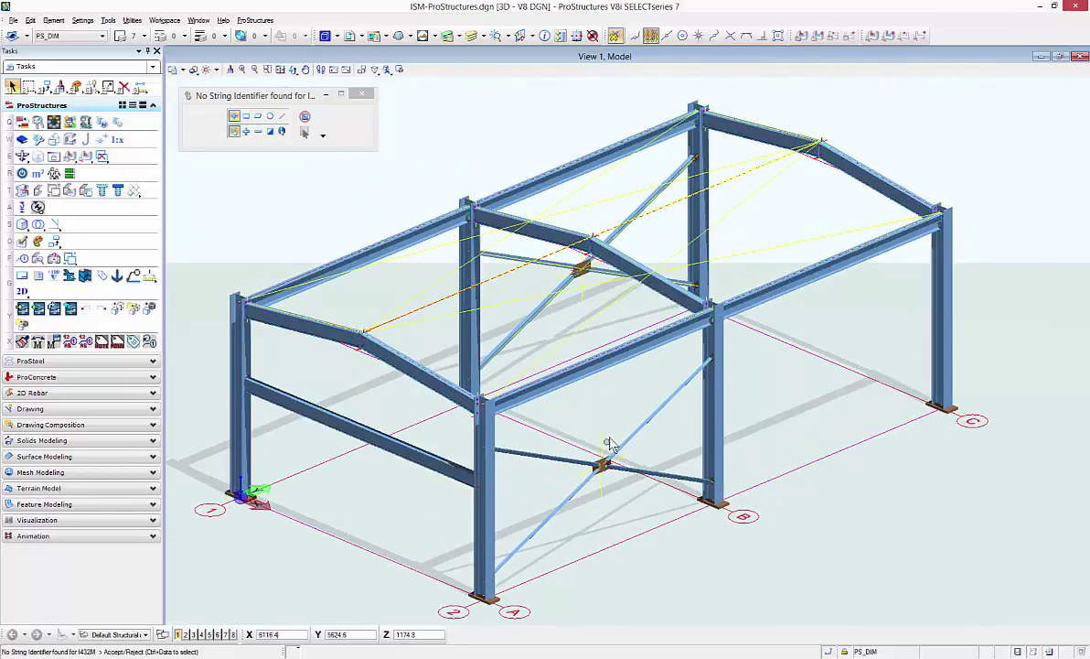
scroll(869, 281, up, 3)
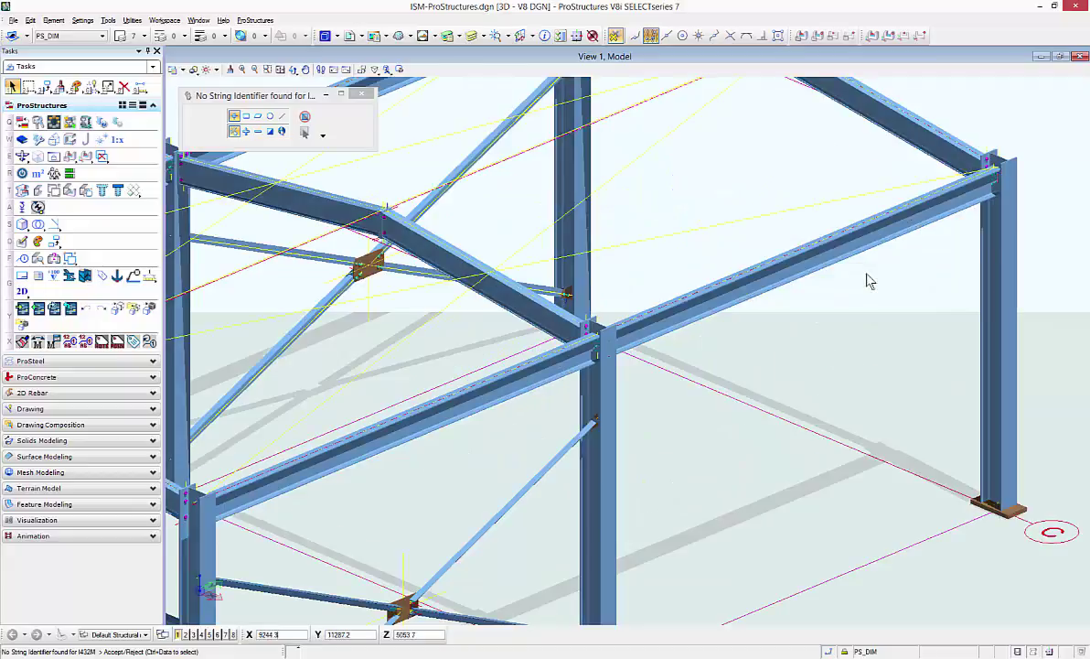
scroll(869, 280, down, 3)
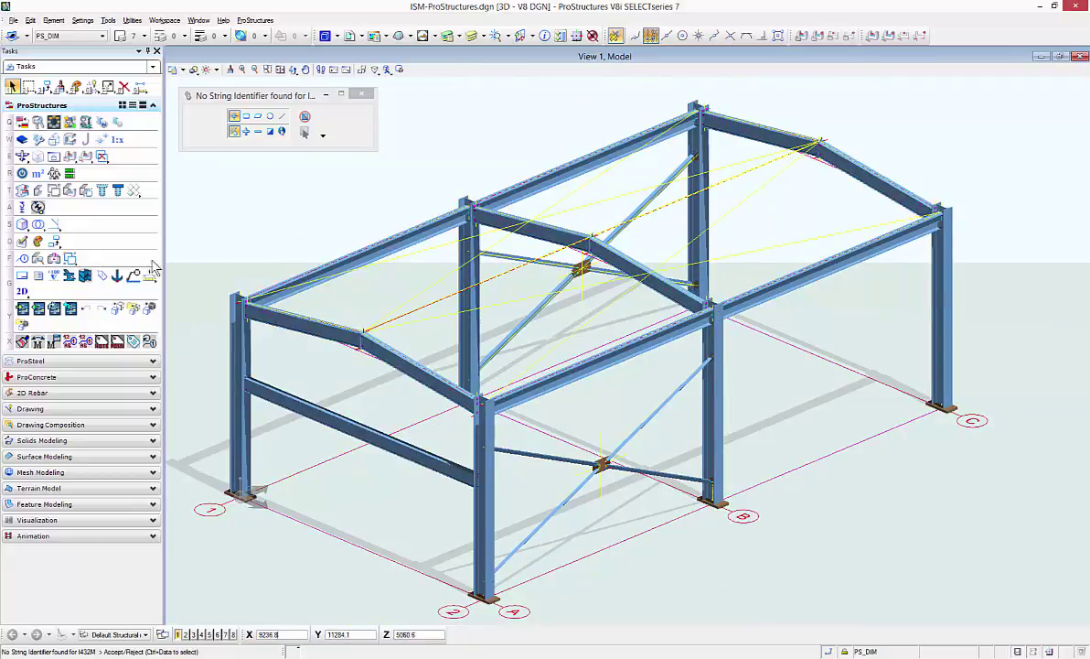
right_click(241, 181)
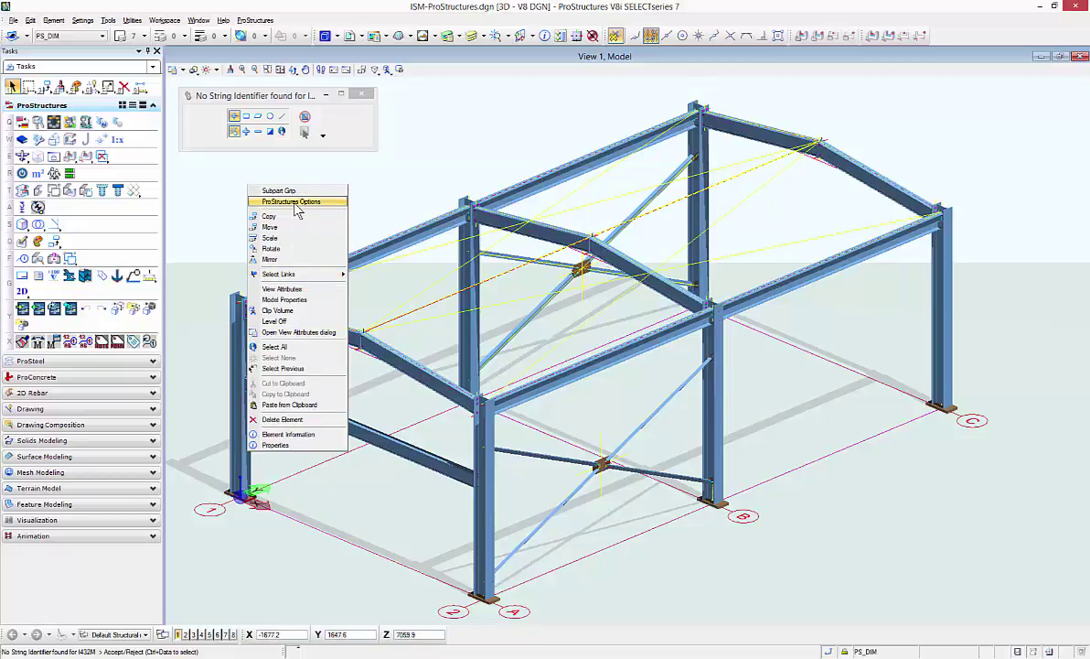
click(295, 201)
click(313, 136)
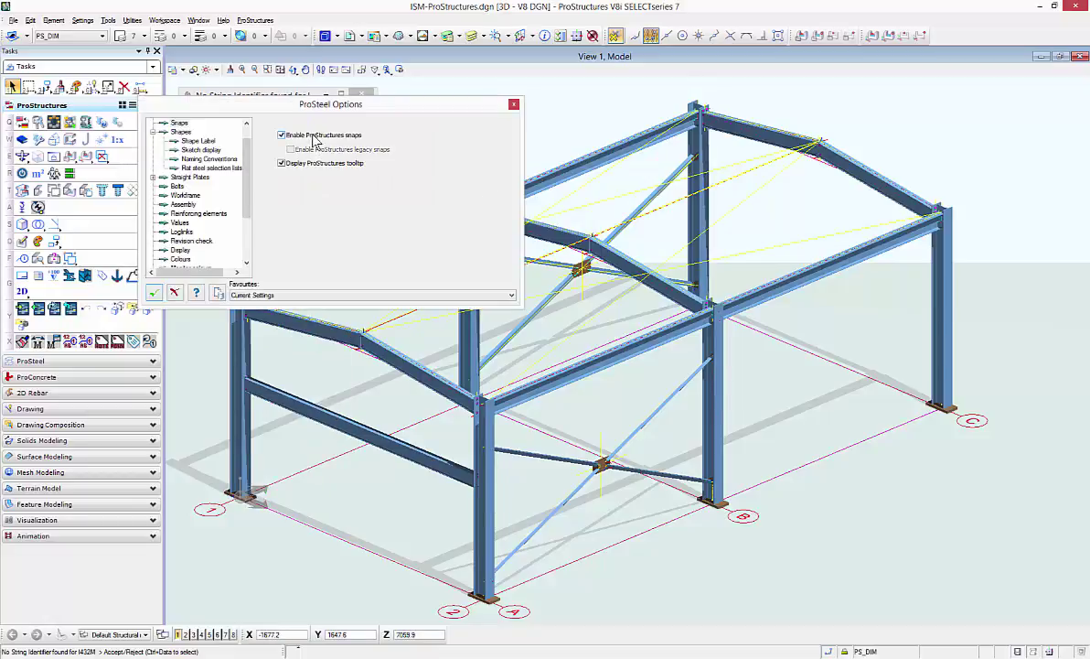
click(154, 293)
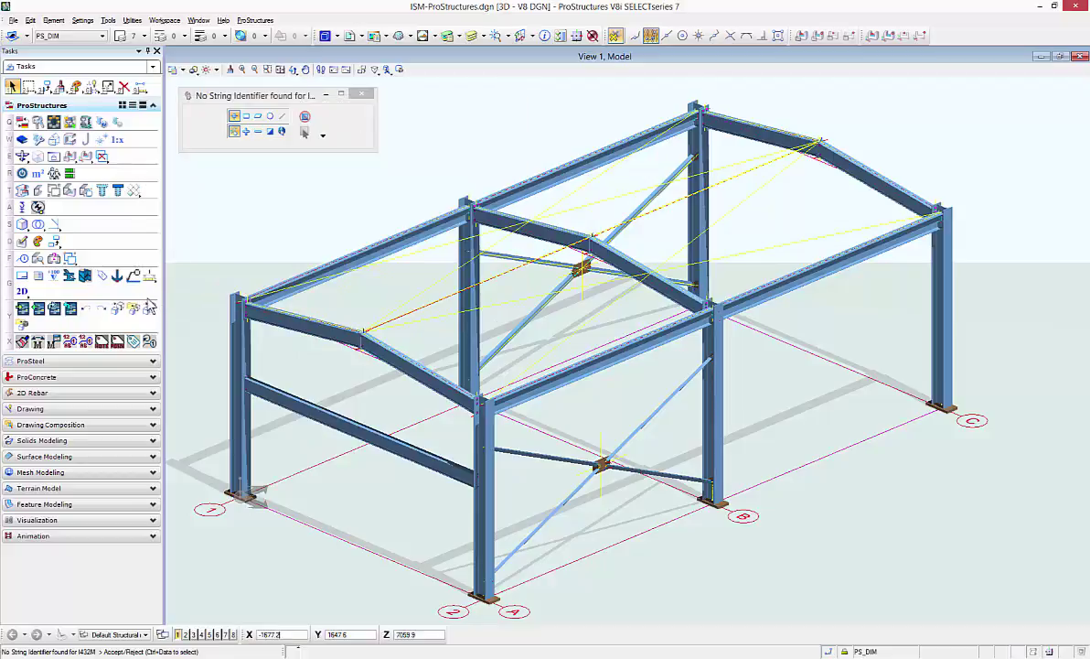
Insert an IPE270 beam from the DIN_IPE class in S235 between the row 2 columns at grids B and C, about mid-height
click(40, 362)
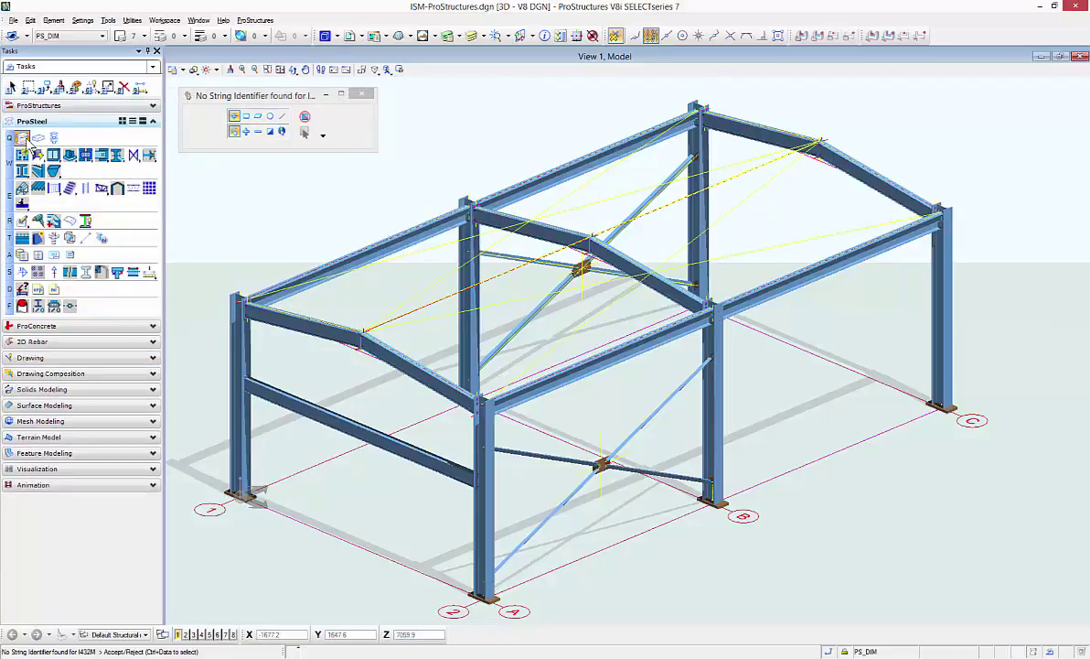
click(22, 136)
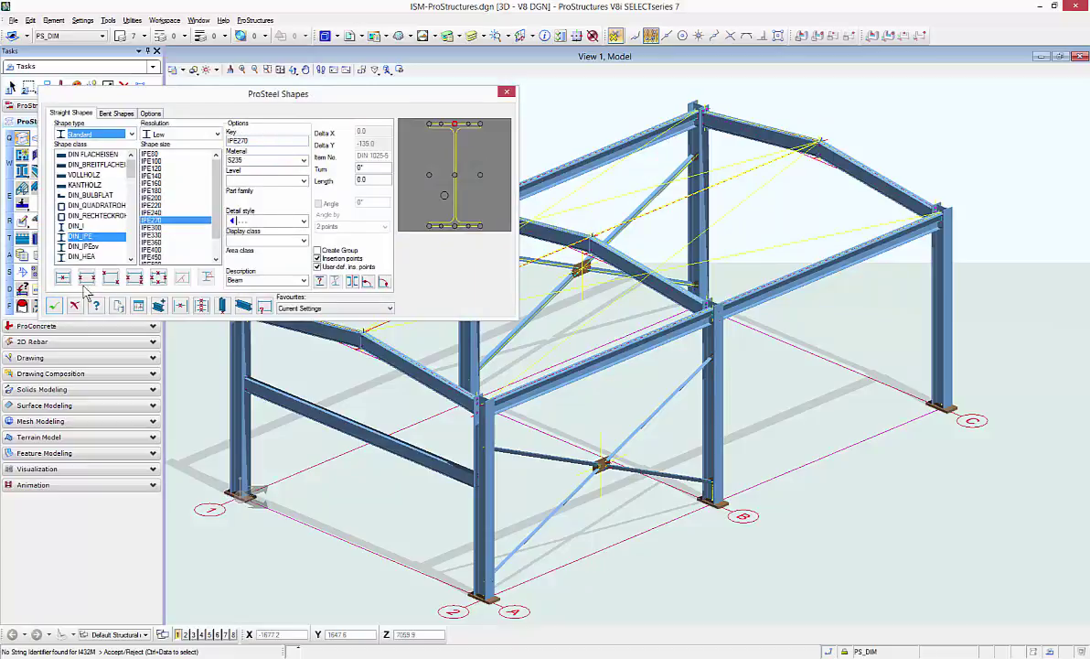
click(86, 275)
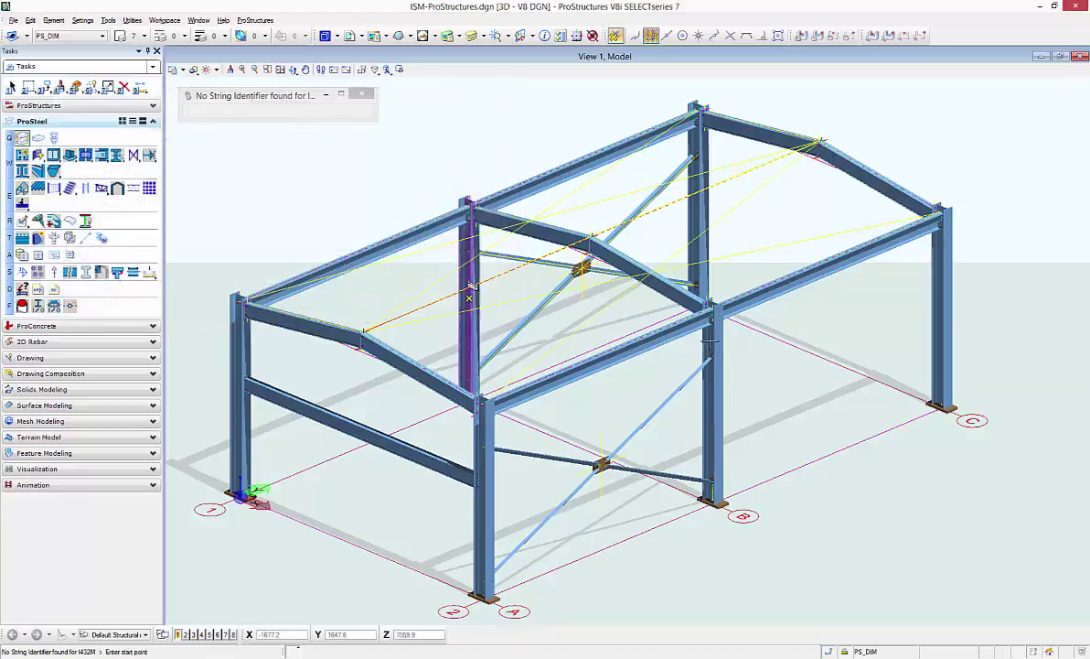
click(714, 400)
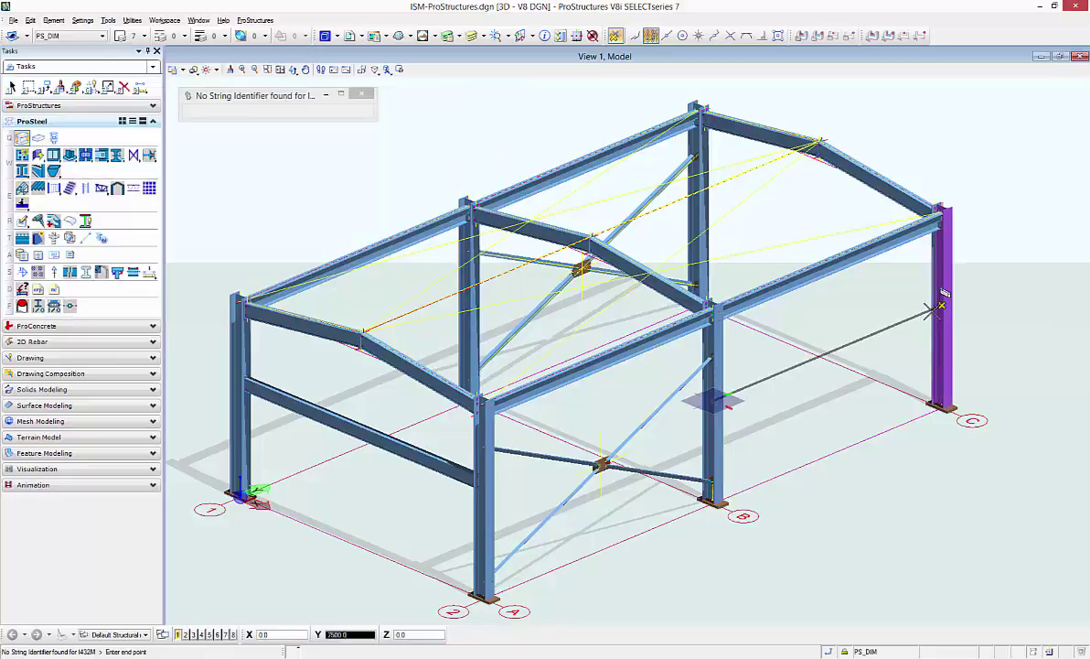
click(941, 305)
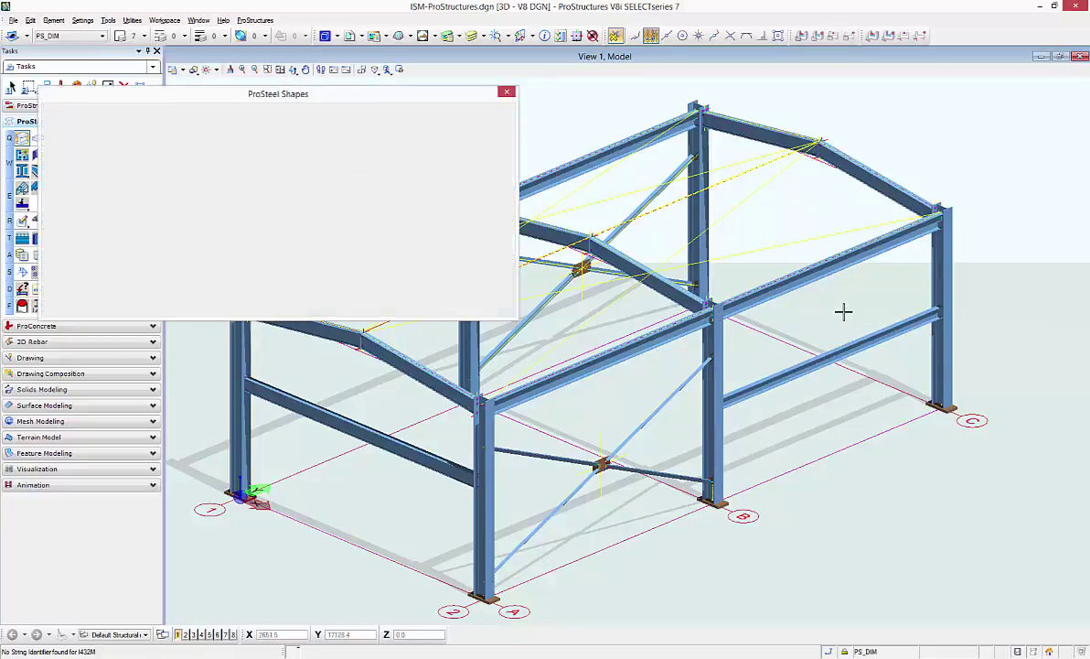
right_click(875, 343)
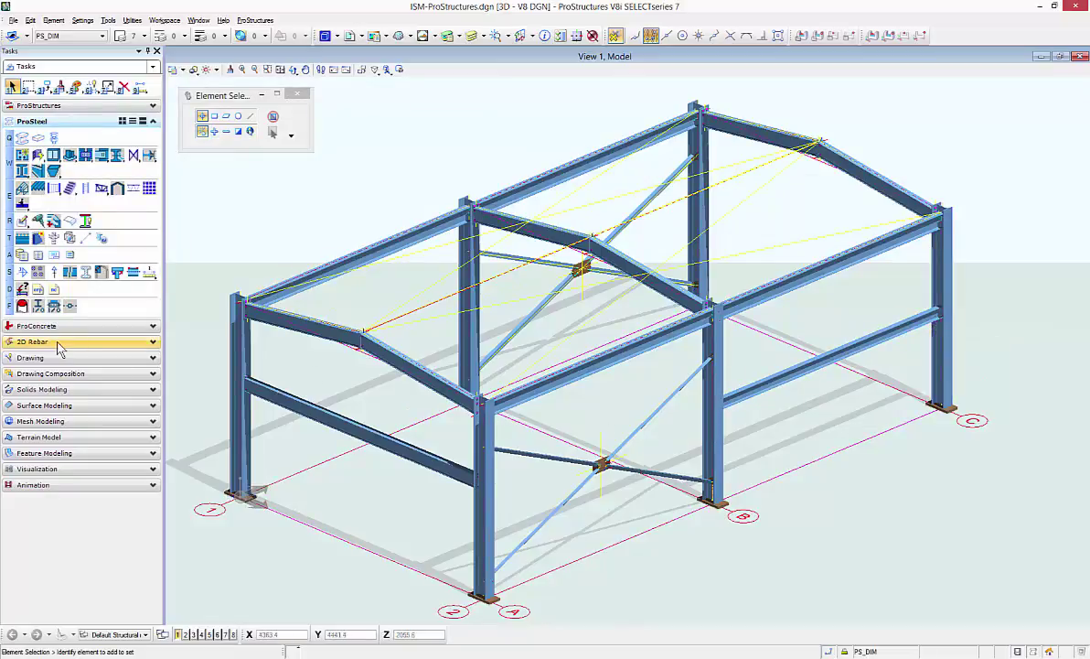
Start updating the ISM-Exchange.ism.Dgn repository from ProStructures, exporting the elements displayed in view 1 and accepting the HE400A and L100X10 section mappings
click(26, 106)
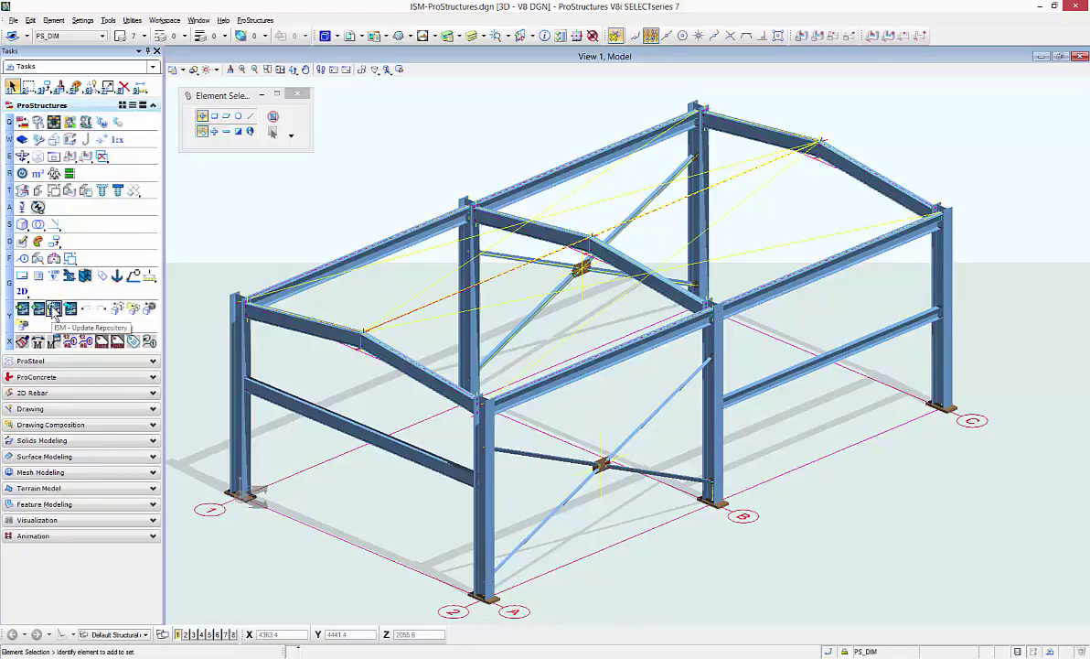
click(54, 310)
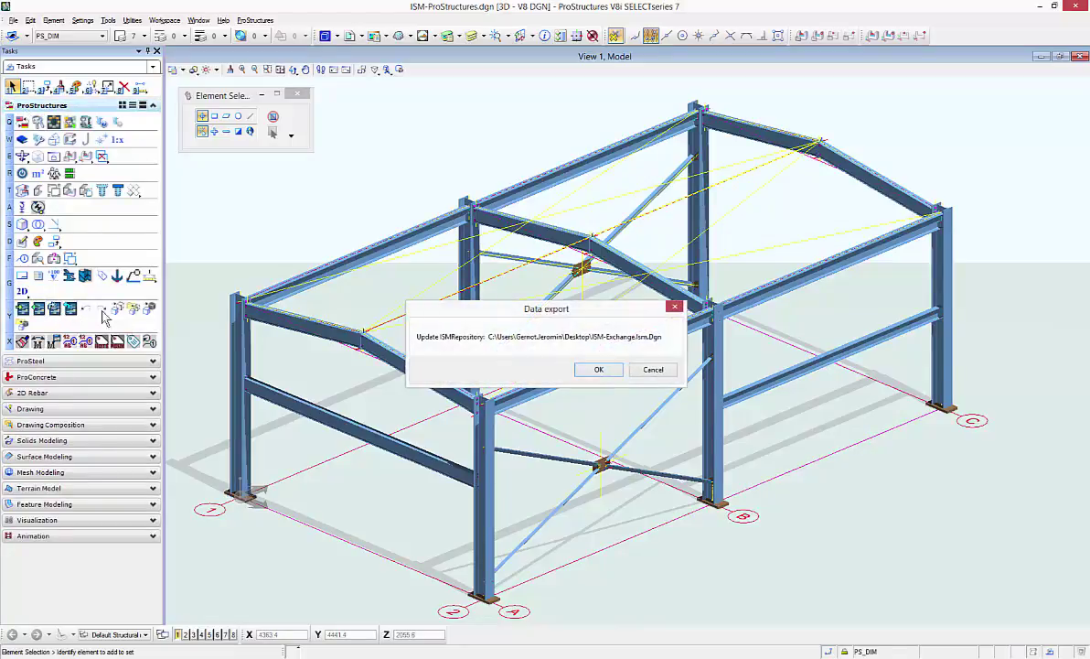
click(611, 376)
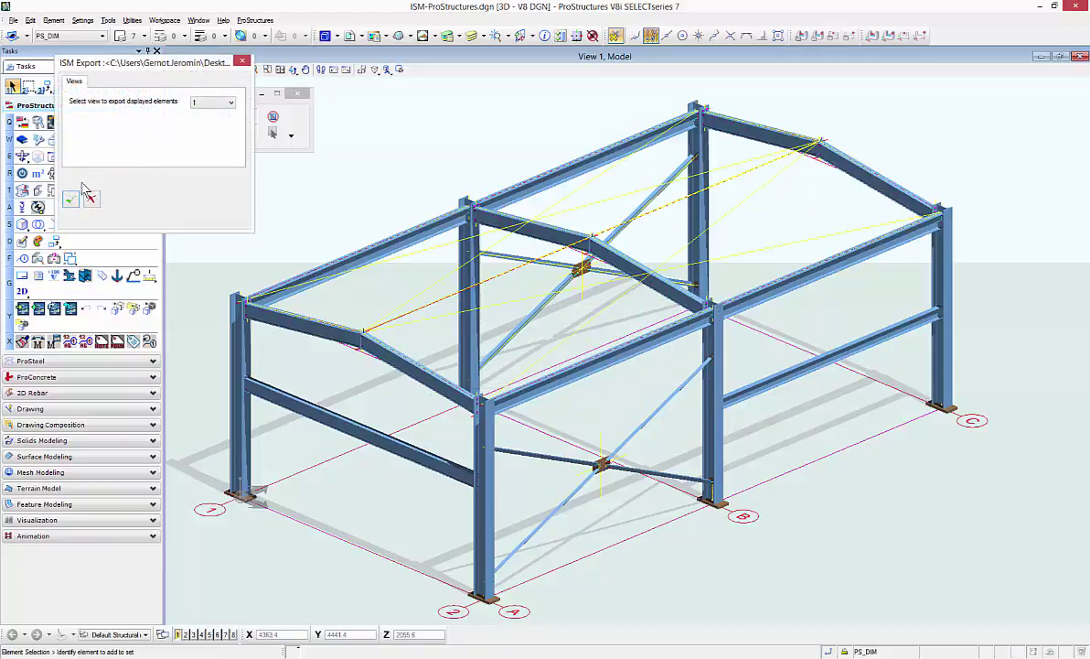
click(152, 409)
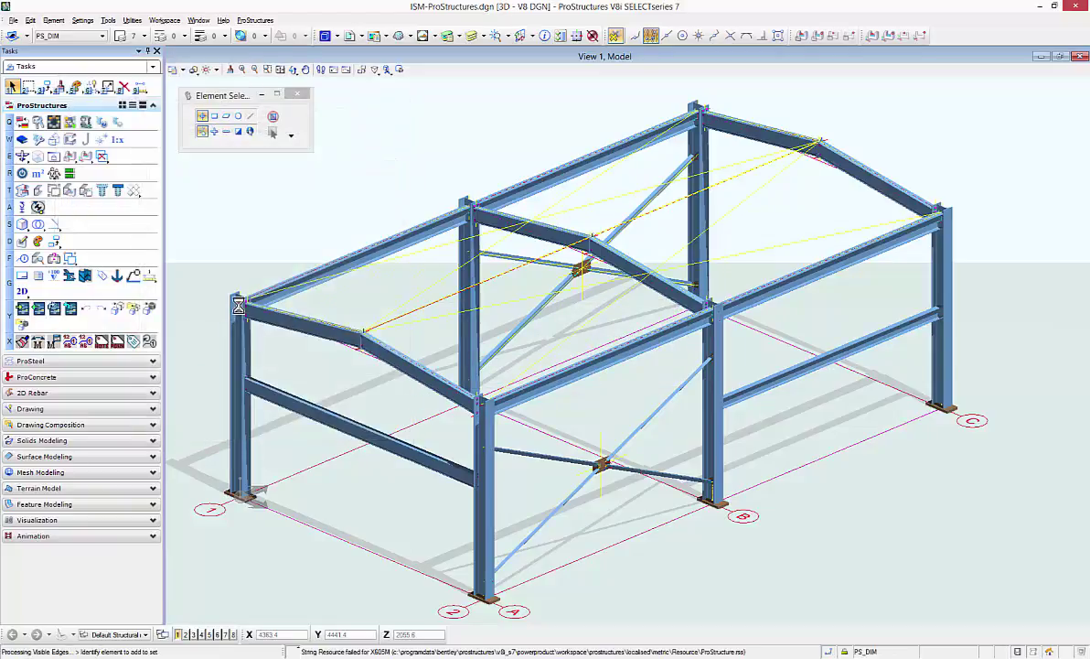
click(146, 184)
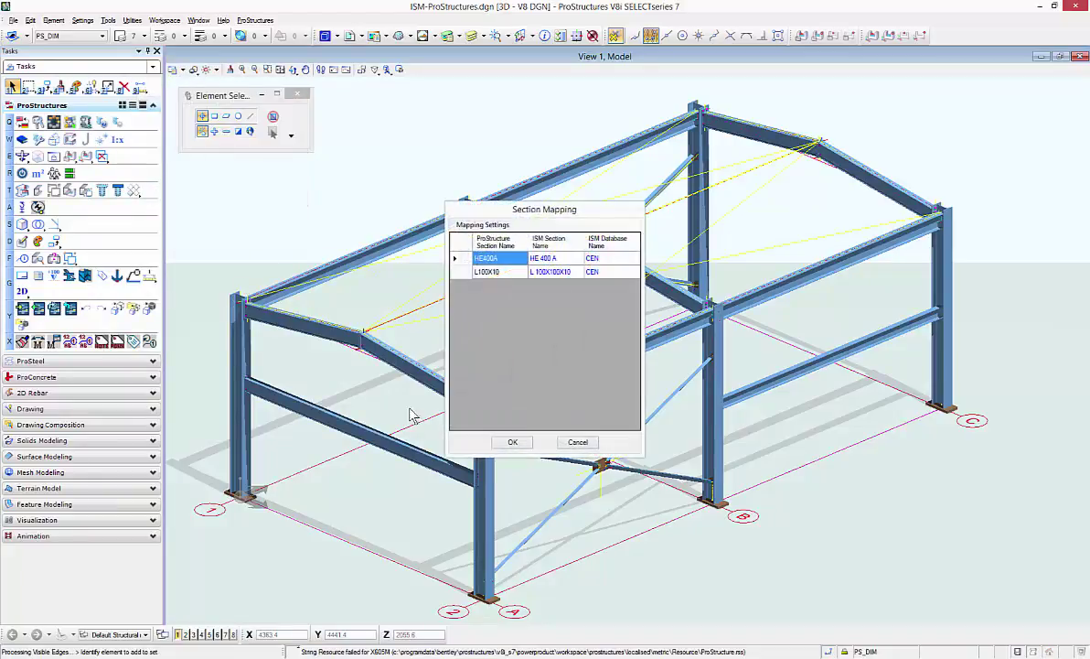
click(515, 442)
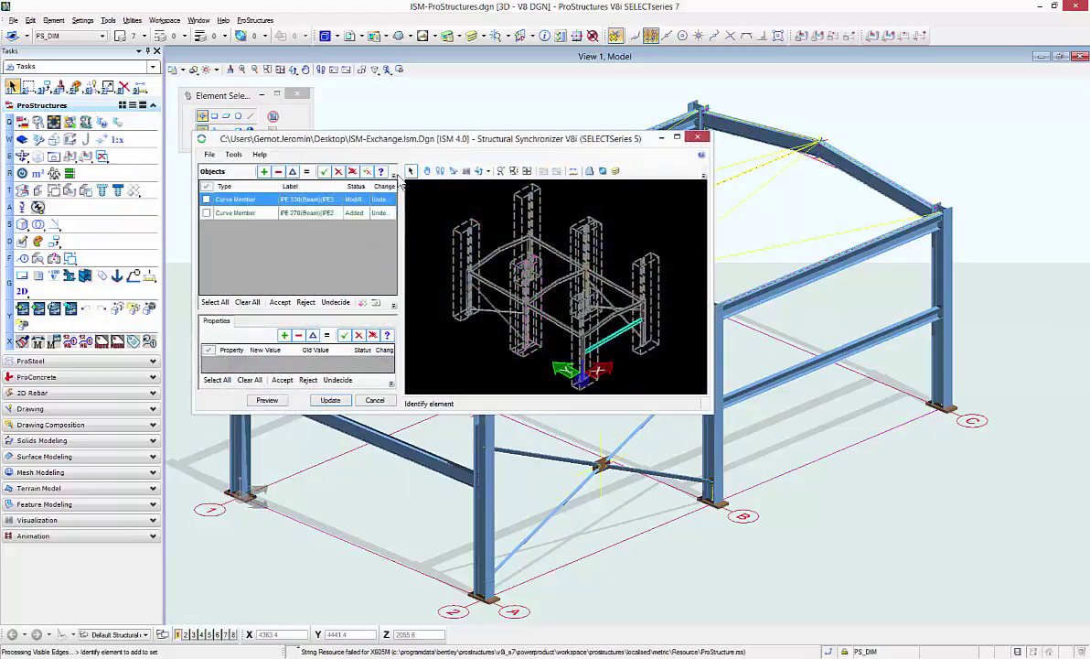
Accept the modified IPE 330 beam and the added IPE 270 beam in Structural Synchronizer and preview both changes
click(215, 302)
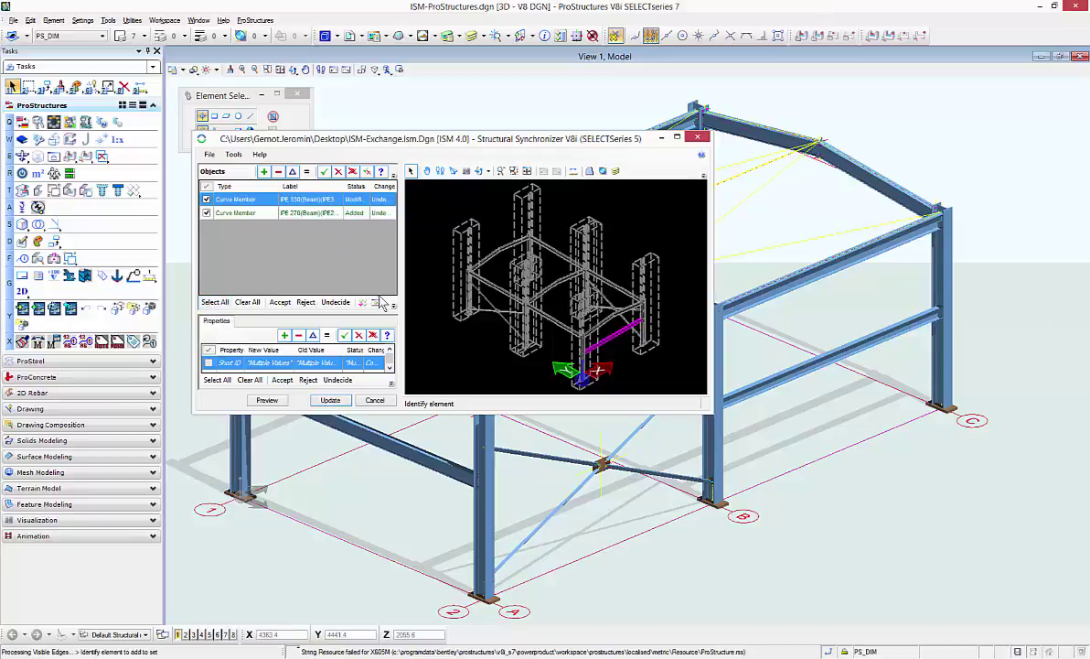
double_click(494, 138)
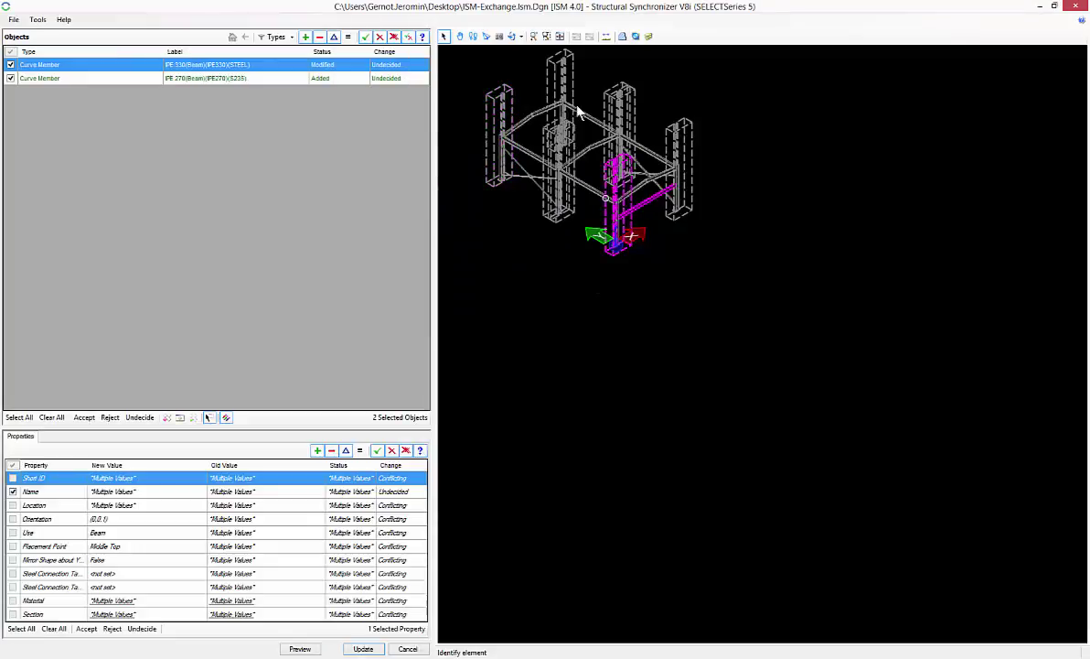
click(533, 36)
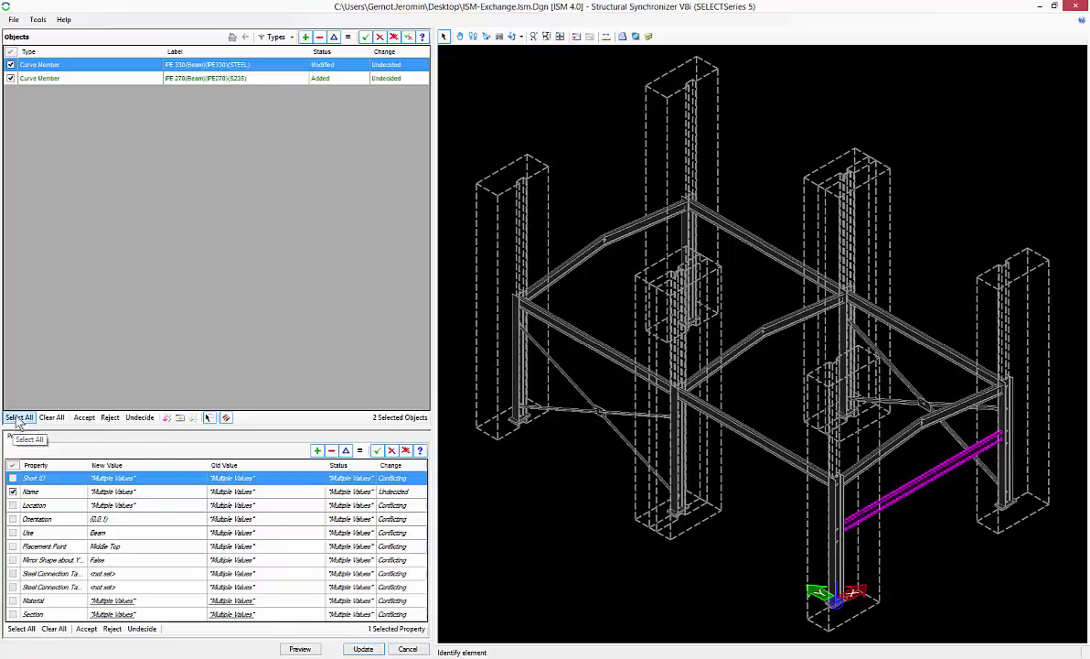
click(85, 417)
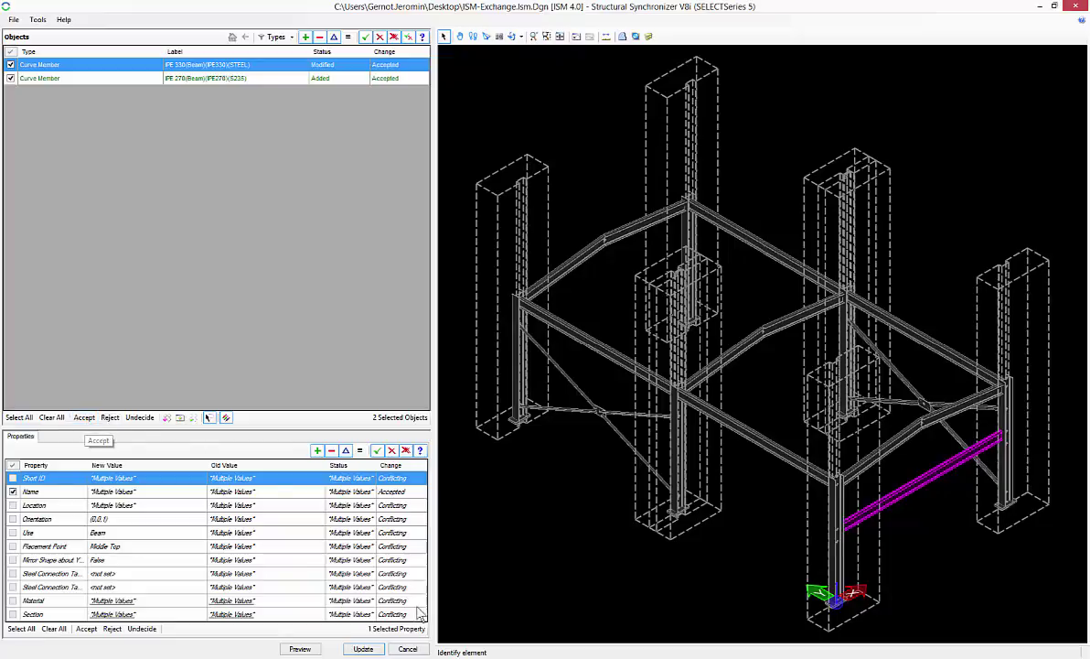
click(363, 648)
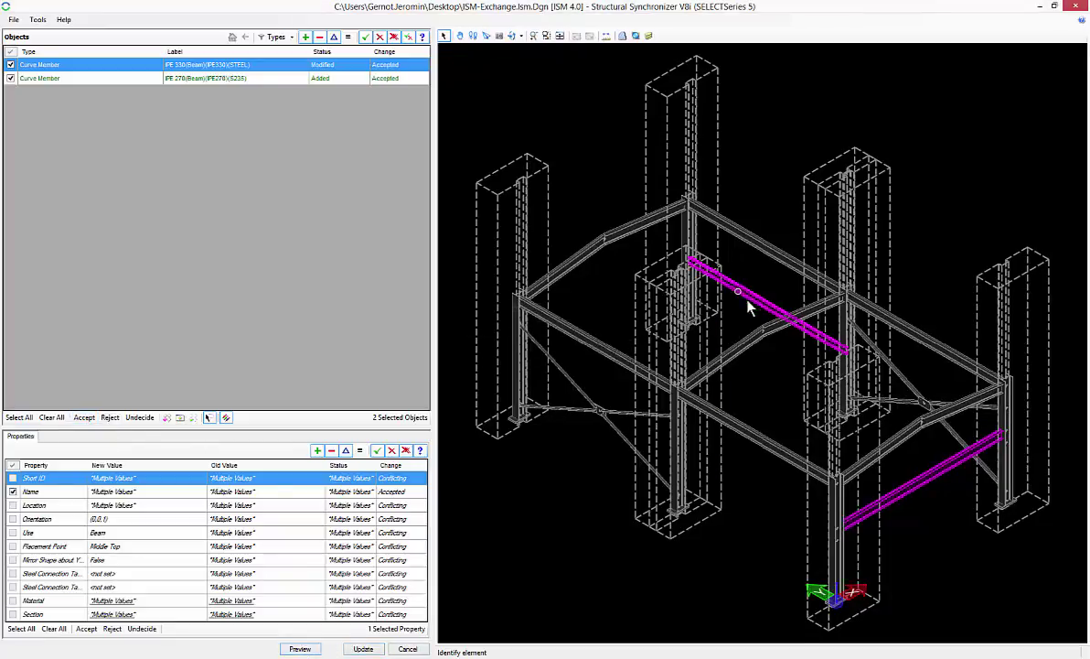
Commit the accepted changes to the ISM repository with the message "Updated with ProSteel" and finish the export
click(374, 648)
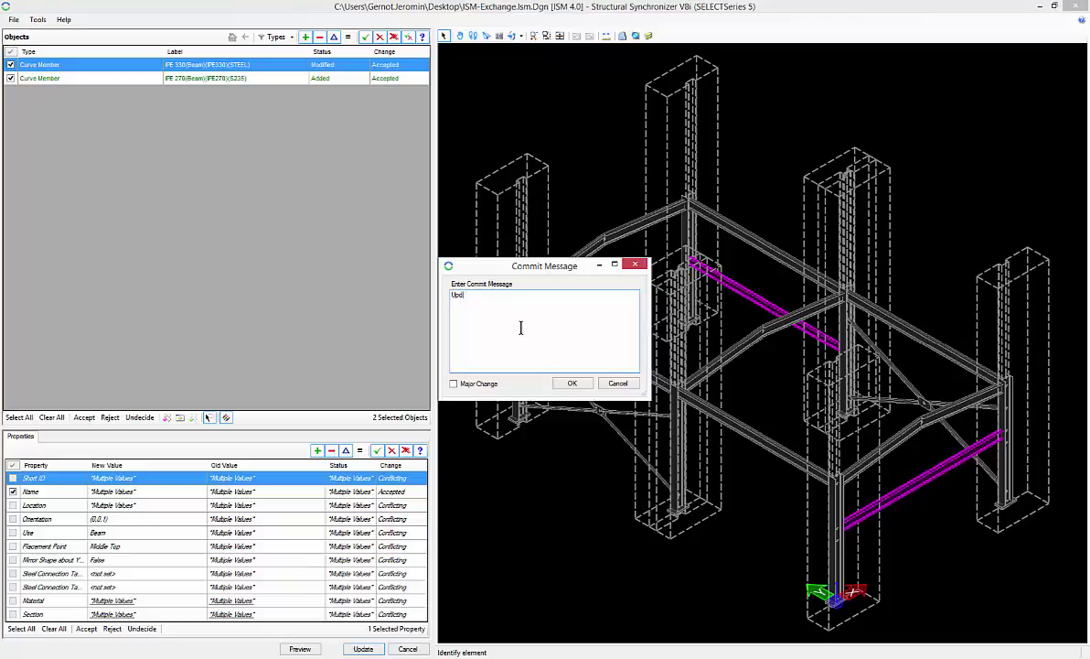
text(Updated with ProSteel)
click(572, 384)
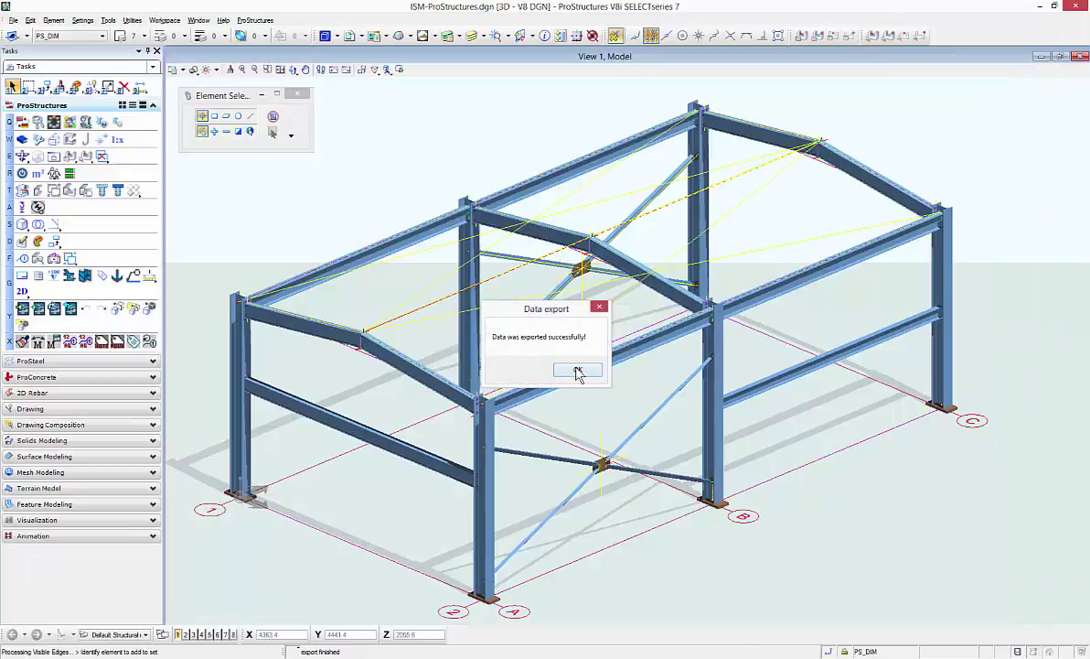
click(577, 371)
click(650, 374)
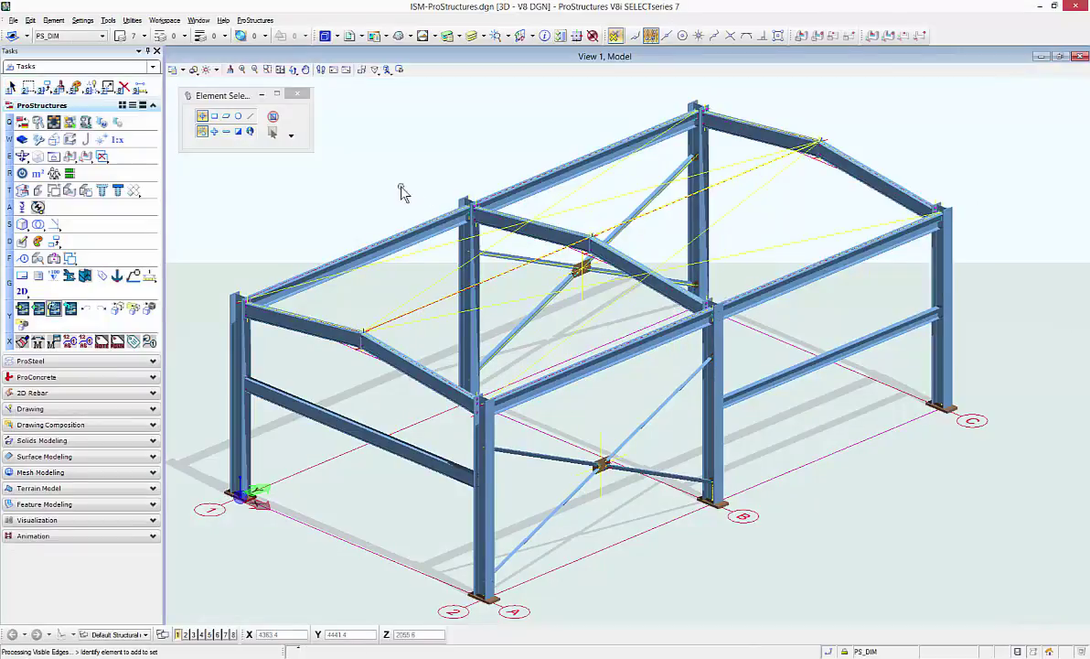
Switch to STAAD.Pro and run an update of ISM-ProStructures.std from the ISM-Exchange repository with Structural Synchronizer enabled
key(alt)
key(ctrl+s)
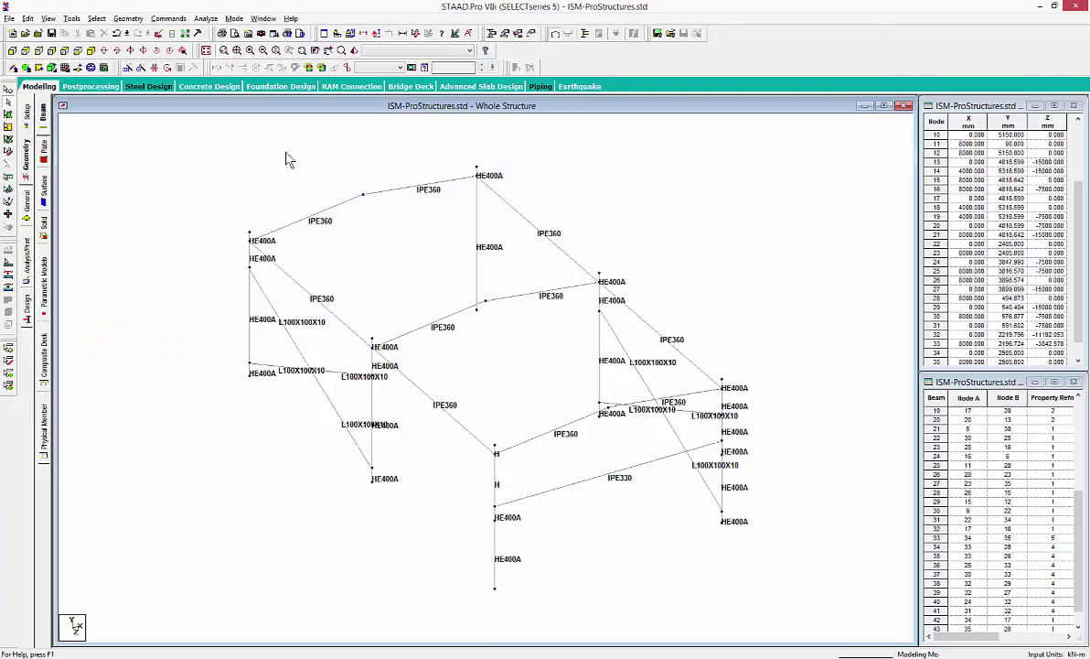
click(8, 20)
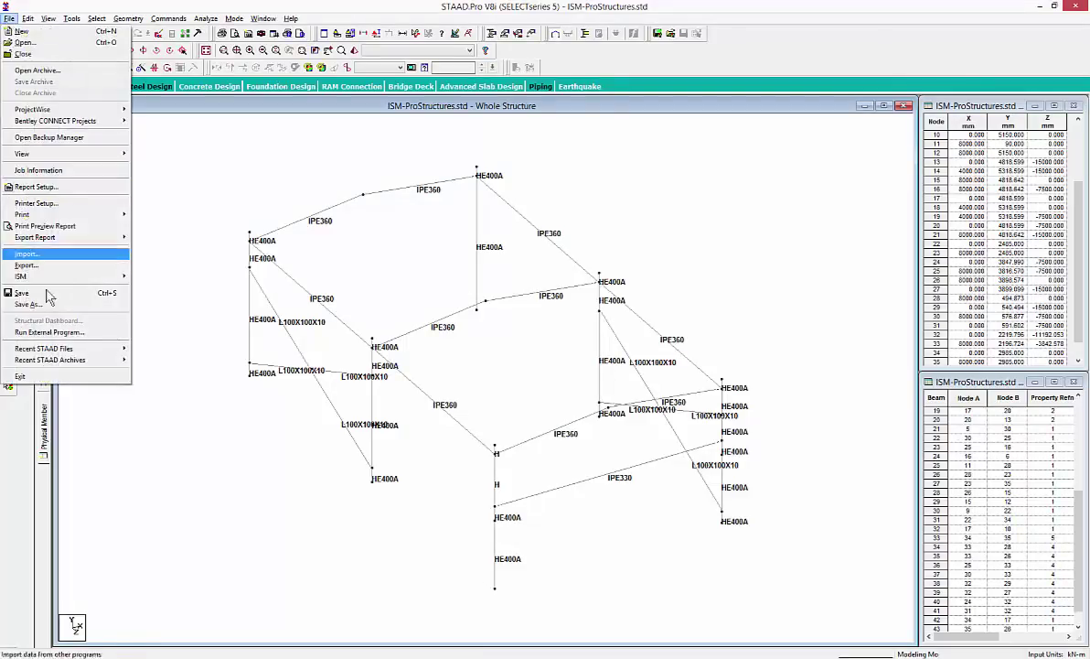
mouse_move(55, 276)
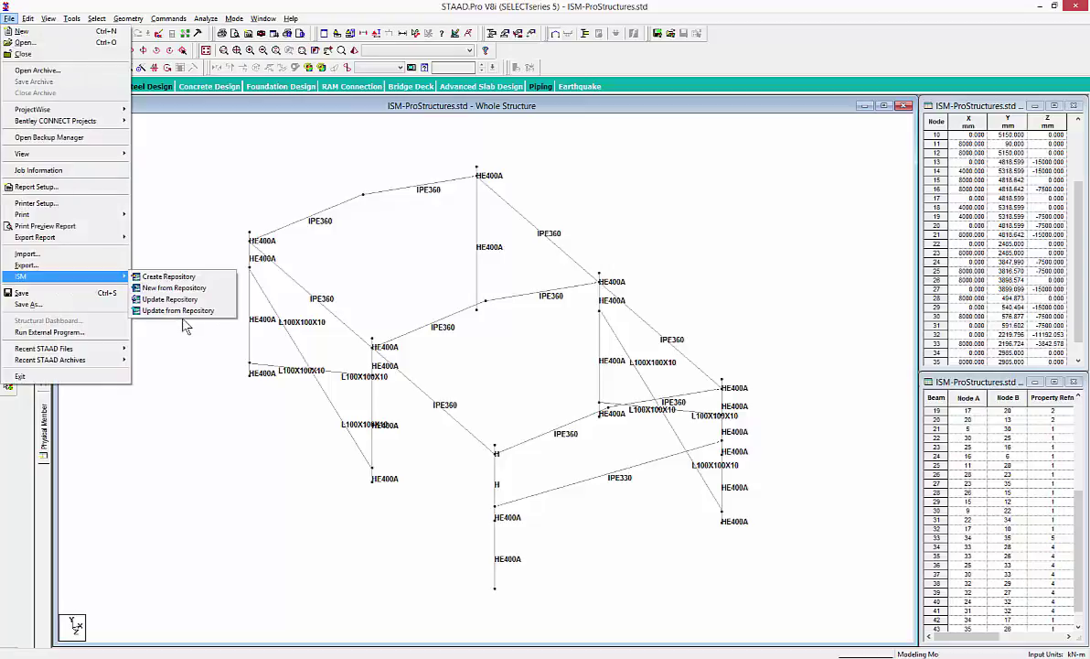
click(178, 311)
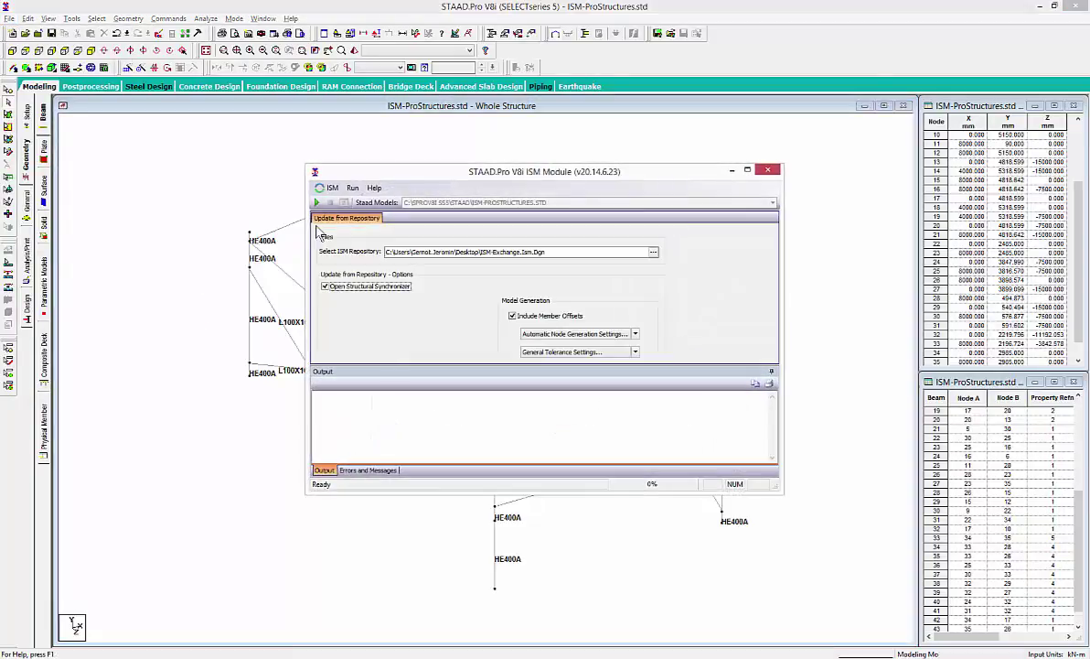
click(315, 203)
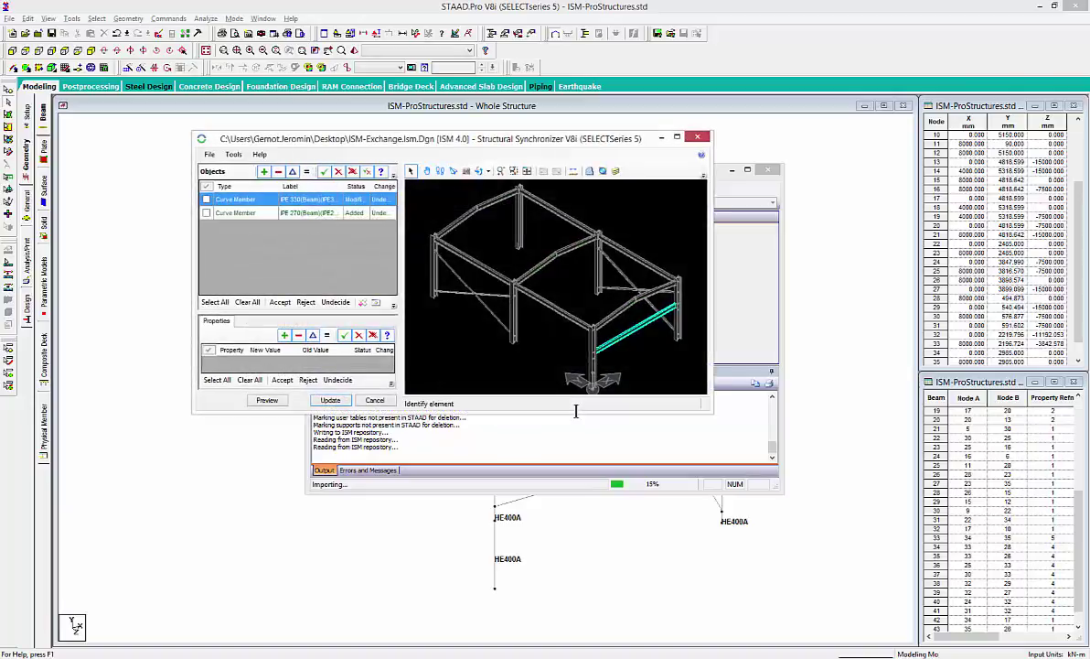
Accept and preview the IPE 330 and IPE 270 beam changes, and update the STAAD model with them
click(215, 302)
click(280, 302)
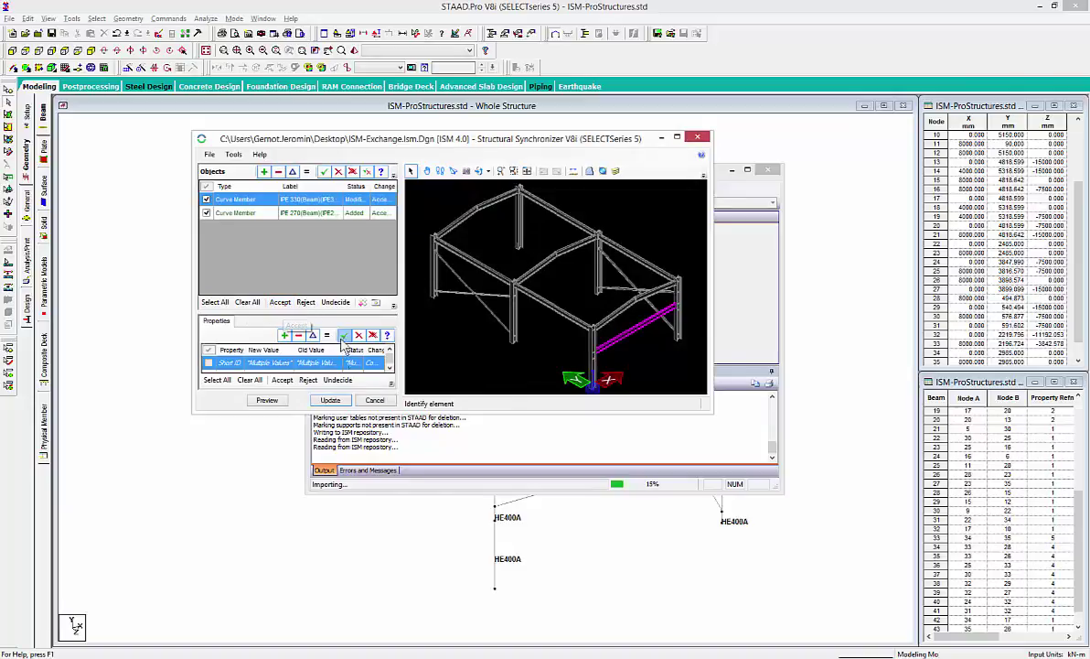
click(267, 401)
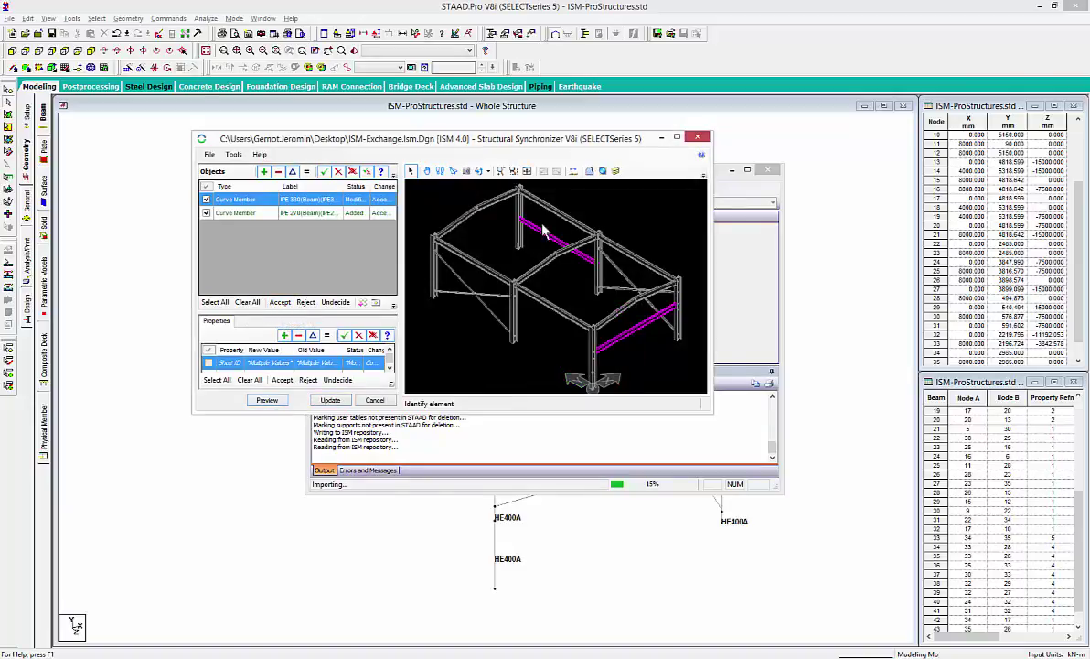
click(330, 400)
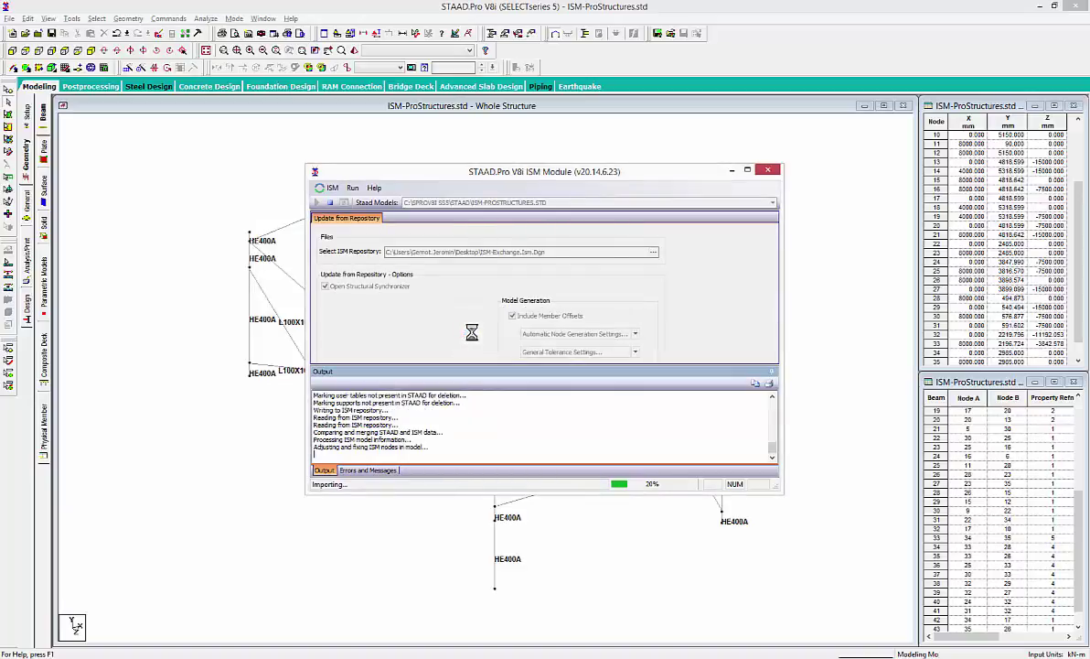
Acknowledge the finished repository update and close the ISM Module to return to the whole structure
drag(516, 178, 765, 315)
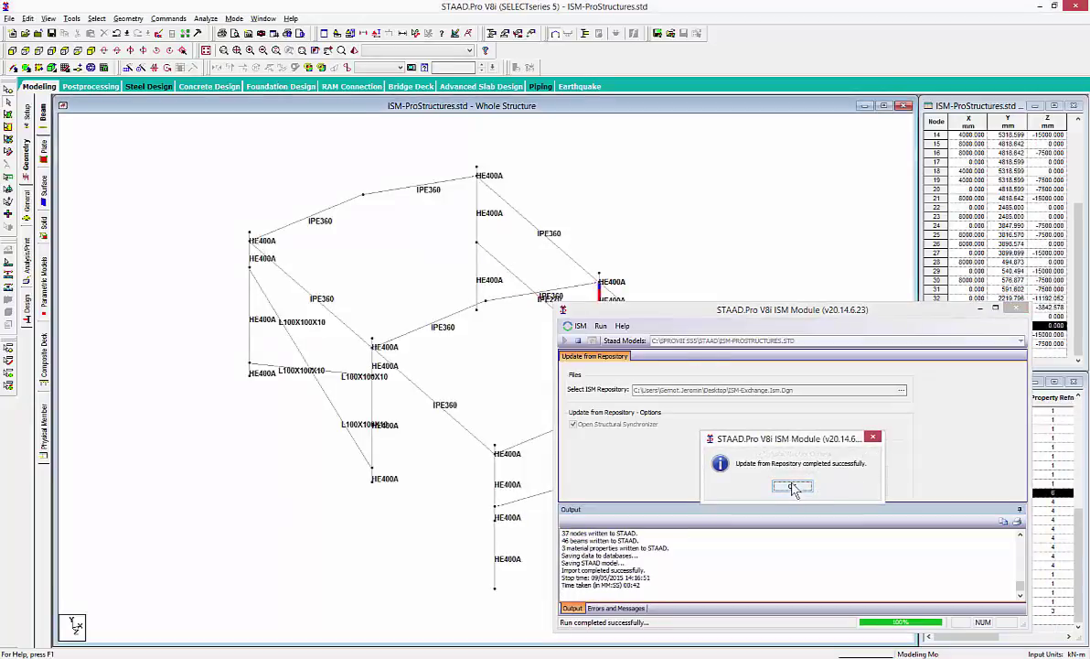
click(793, 487)
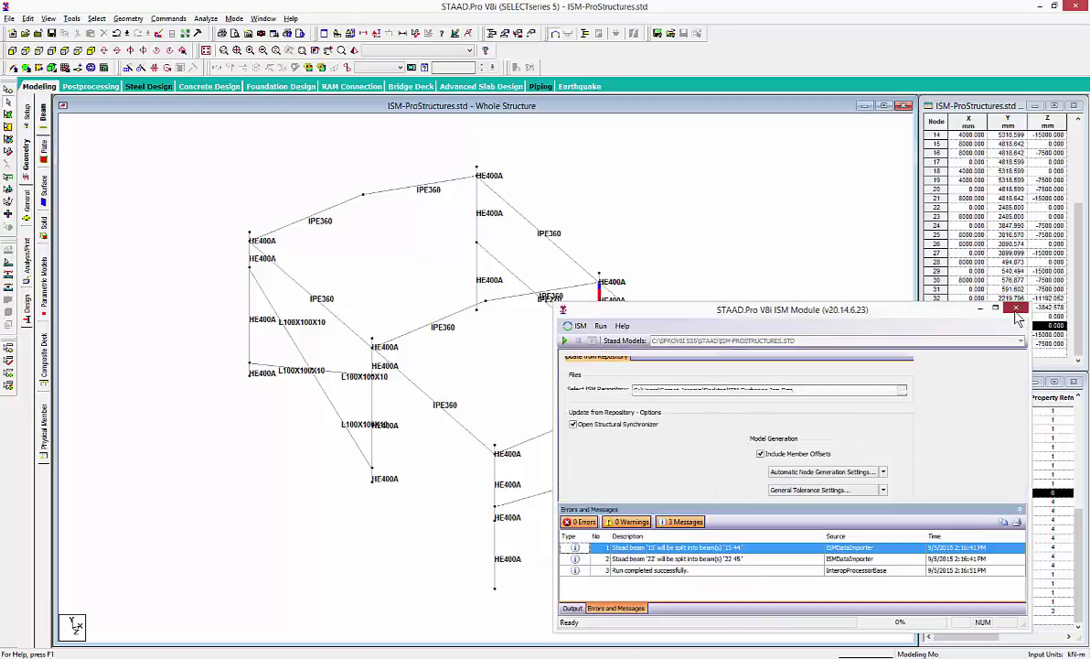
click(1016, 309)
middle_drag(742, 321, 708, 313)
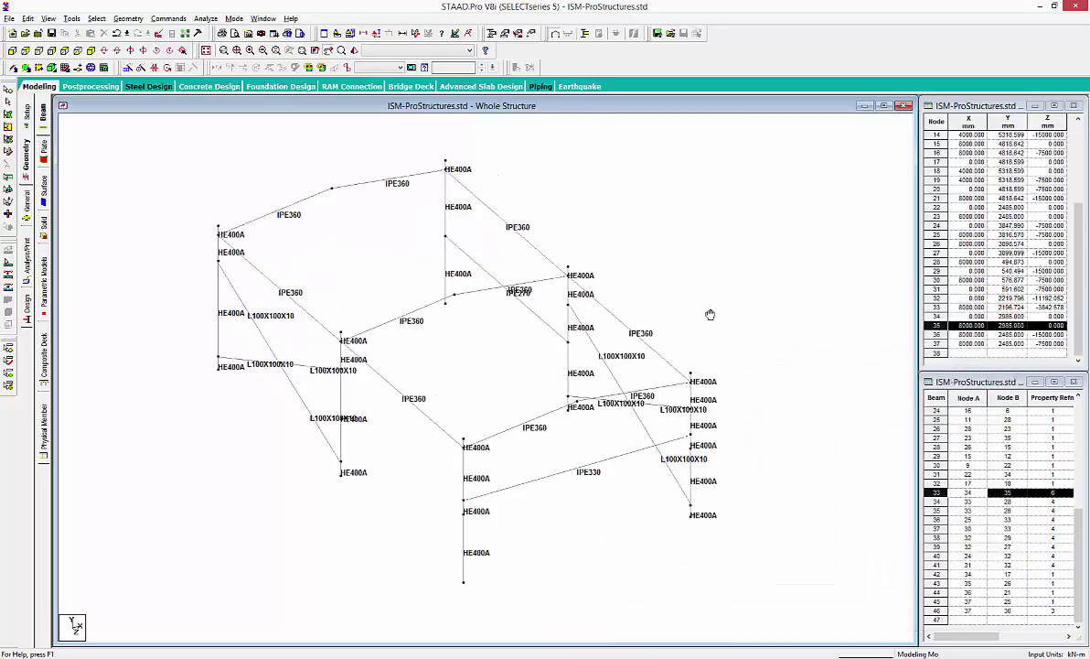